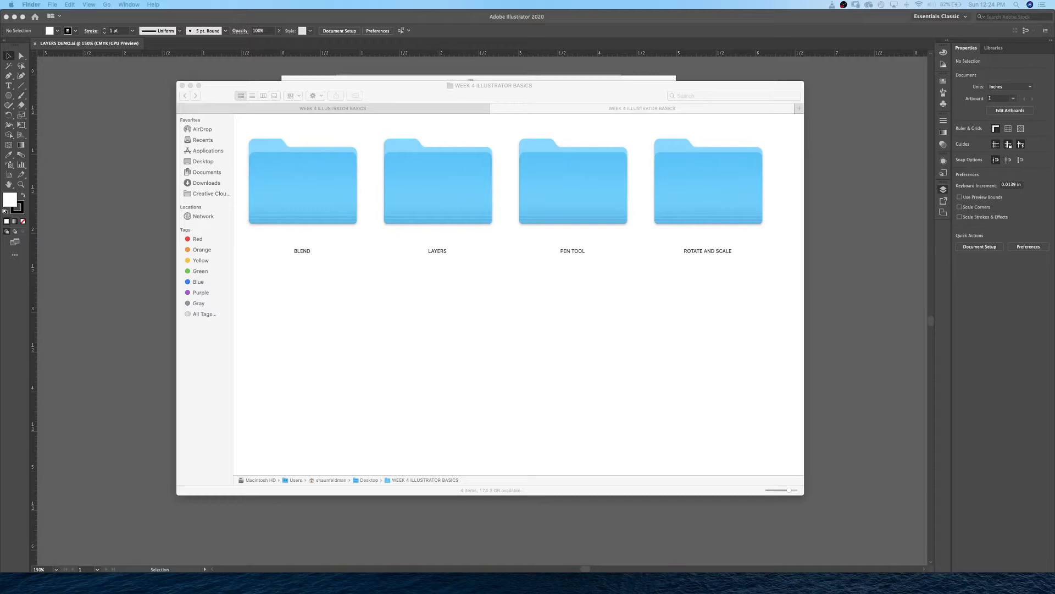
Preview LAYERS DEMO.ai inside the LAYERS folder of WEEK 4 ILLUSTRATOR BASICS and switch to Illustrator
click(580, 109)
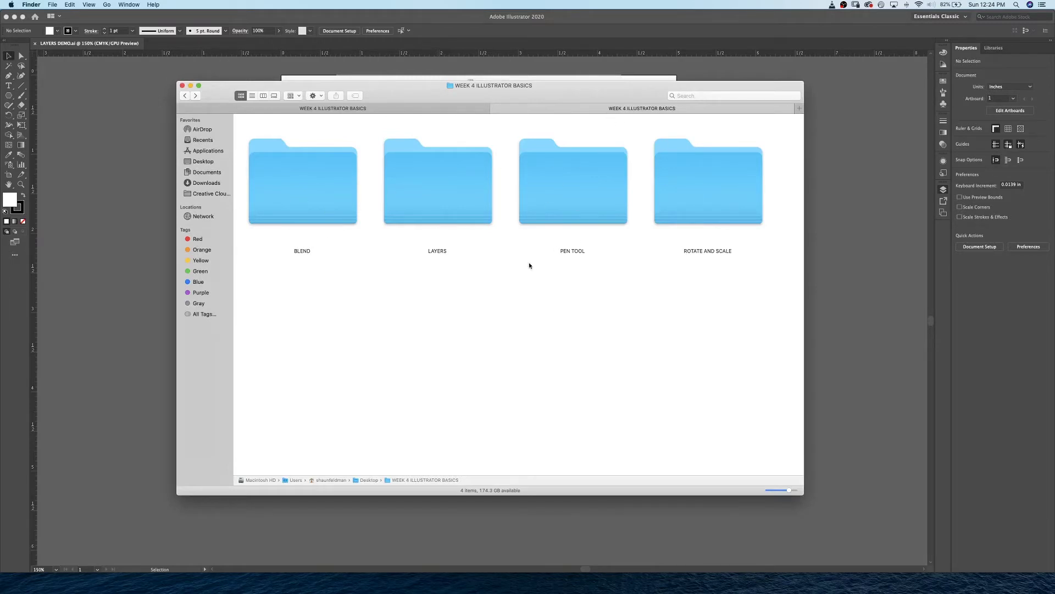
double_click(440, 182)
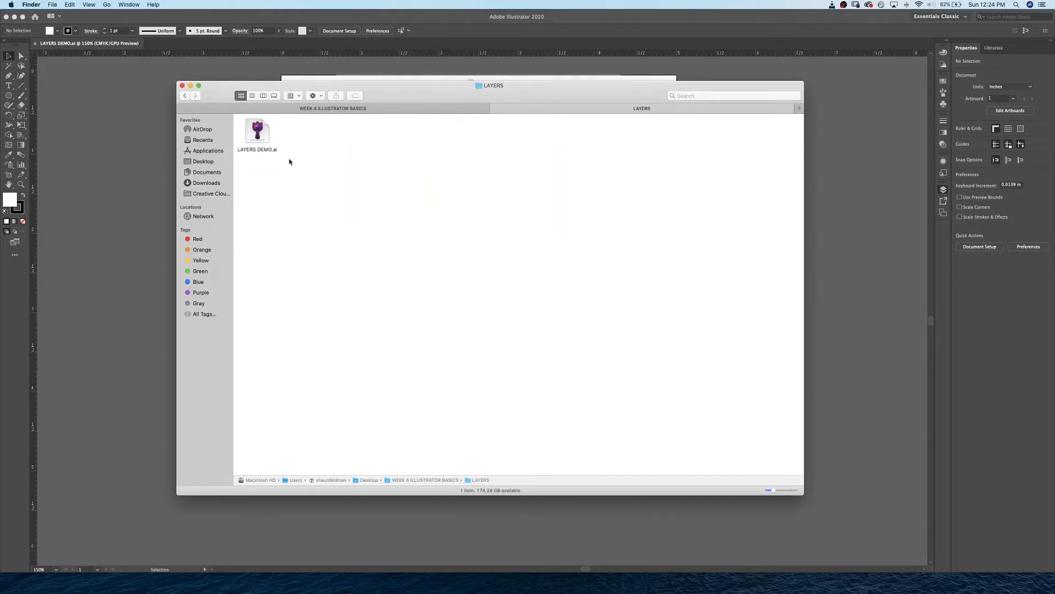
click(258, 135)
key(space)
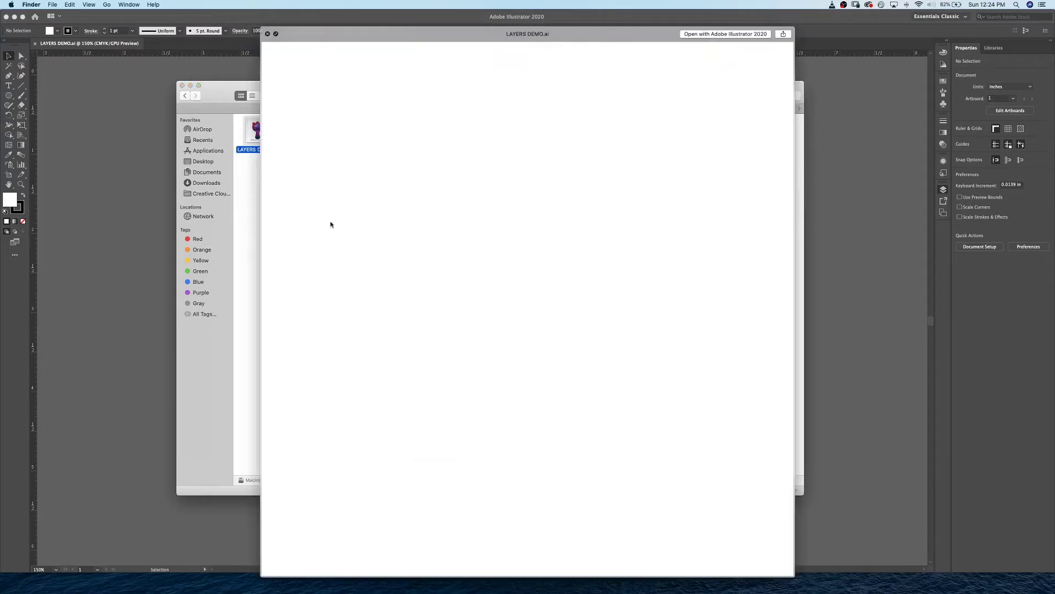
key(space)
click(151, 280)
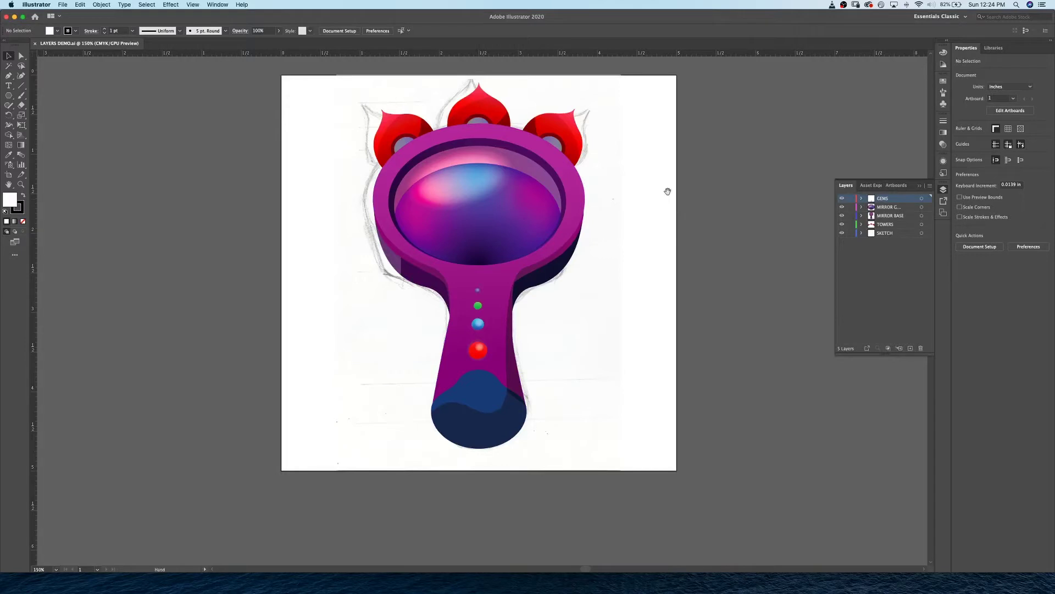
Choose the Essentials Classic workspace and reset it to its default layout
drag(666, 191, 672, 206)
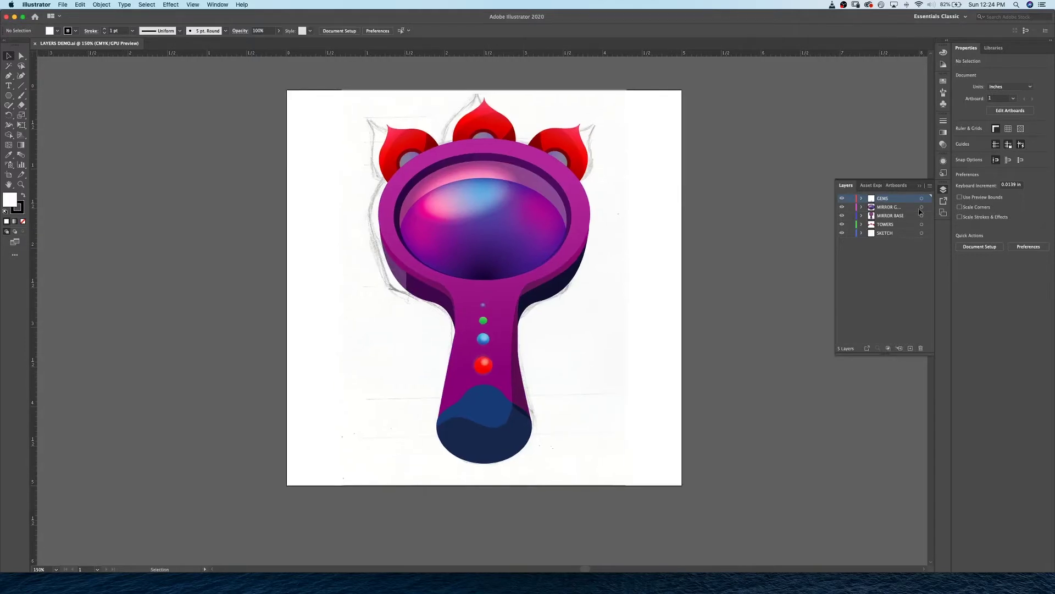
click(217, 5)
mouse_move(235, 44)
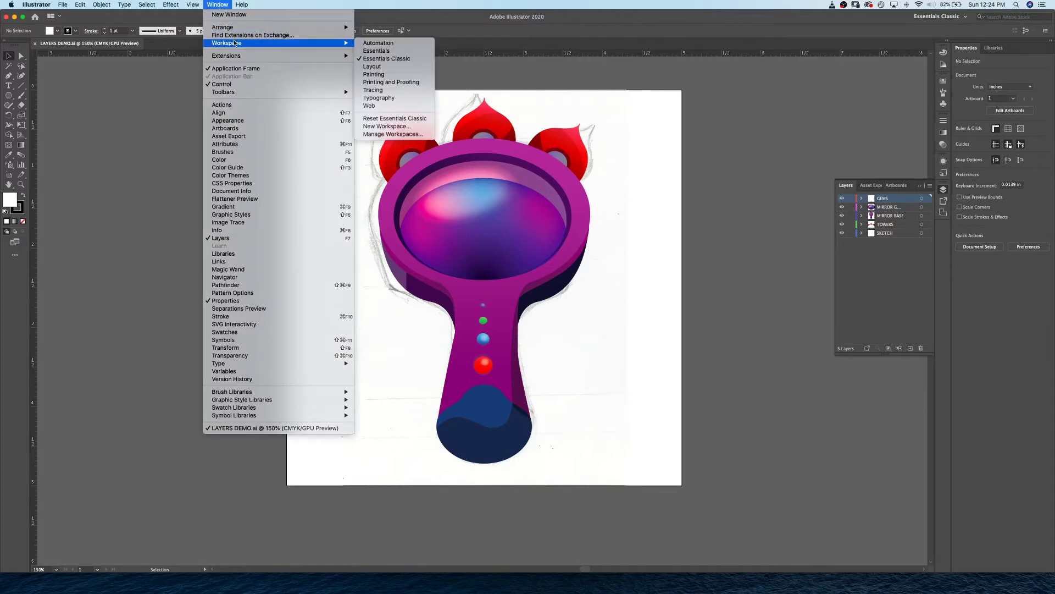
click(382, 61)
click(221, 4)
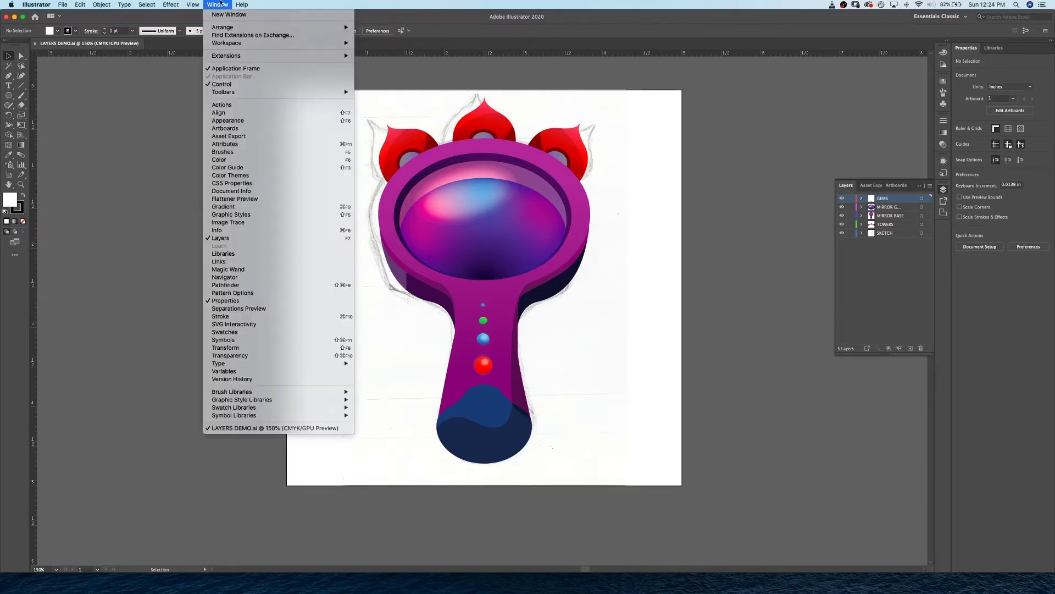
mouse_move(249, 45)
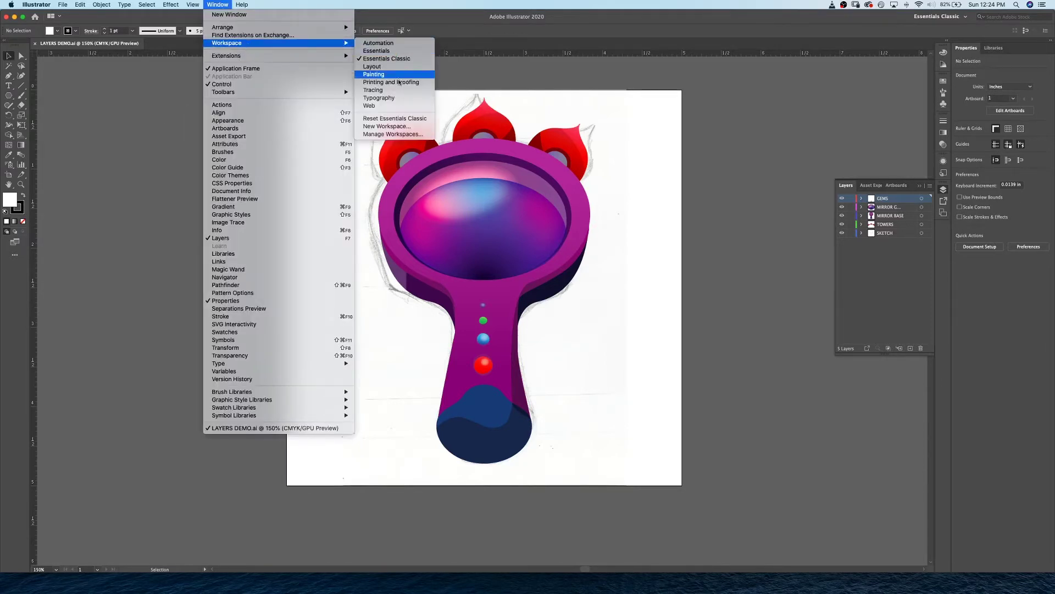
click(402, 123)
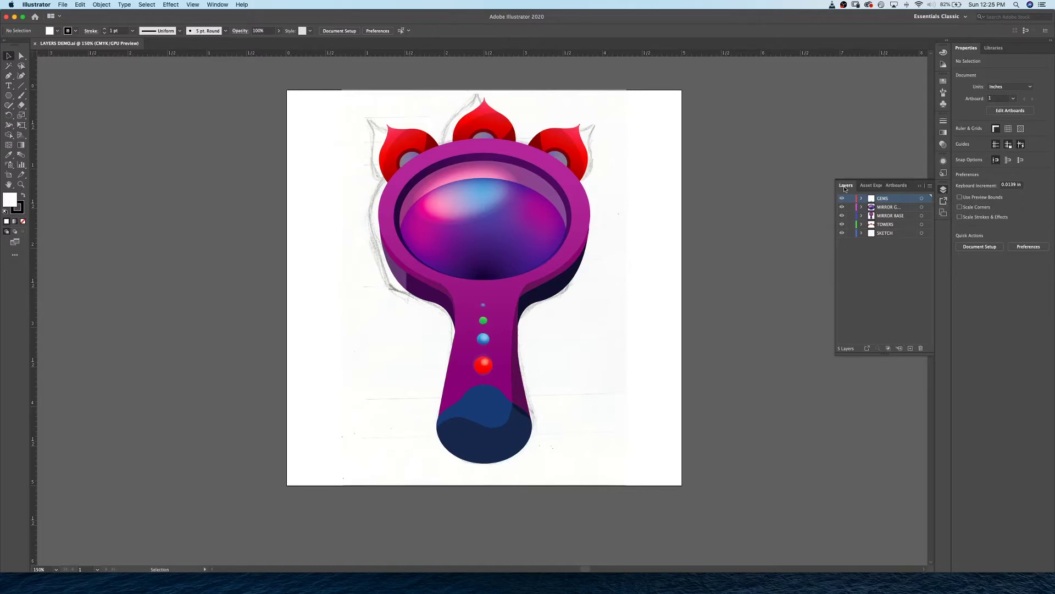
Detach the Layers panel so it floats beside the artboard, and collapse the remaining Asset Export and Artboards group
drag(846, 189, 671, 137)
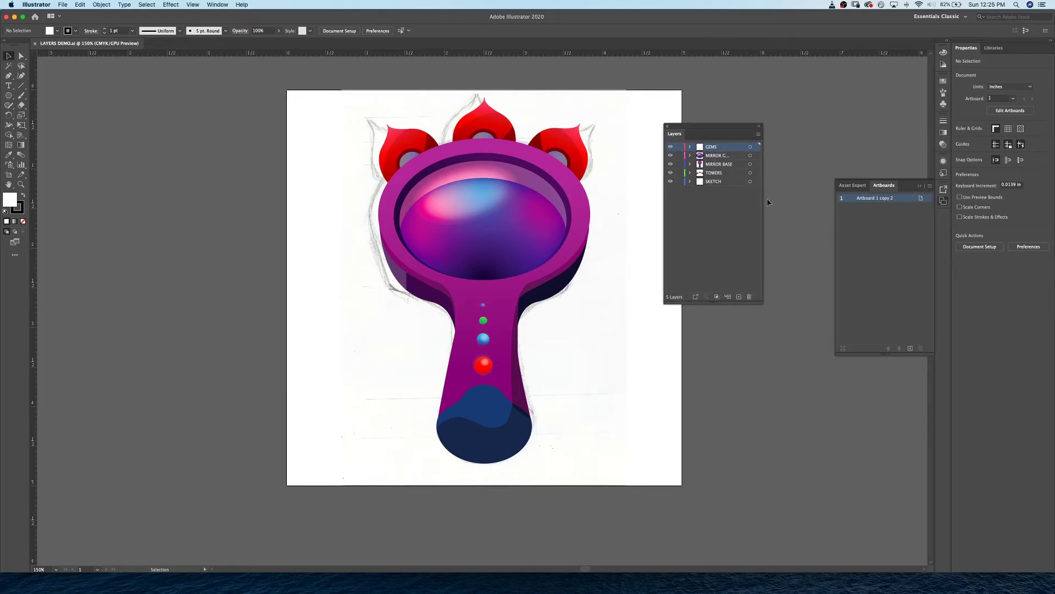
click(922, 187)
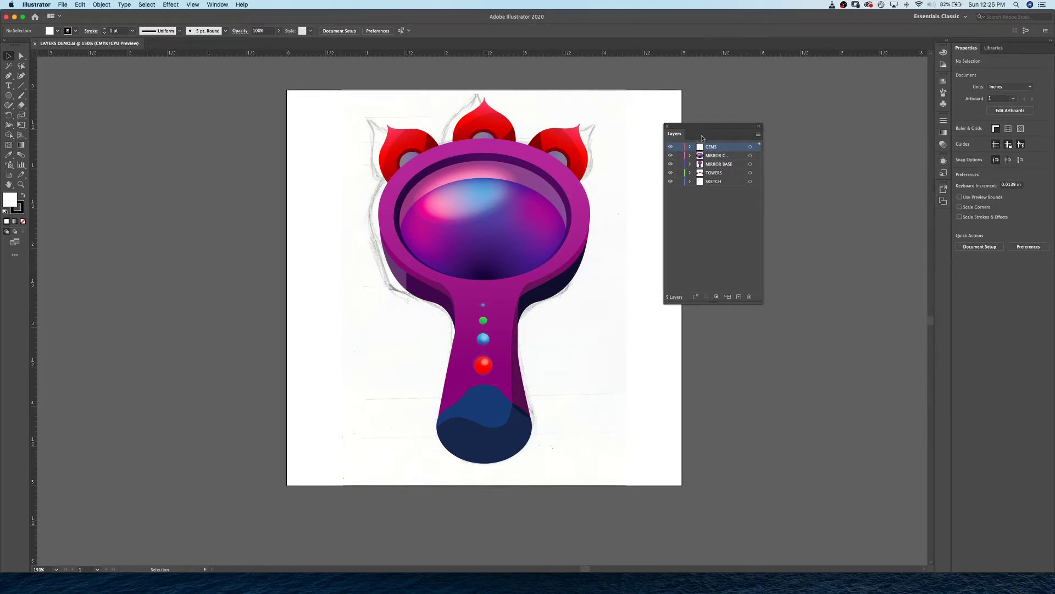
drag(697, 127, 721, 134)
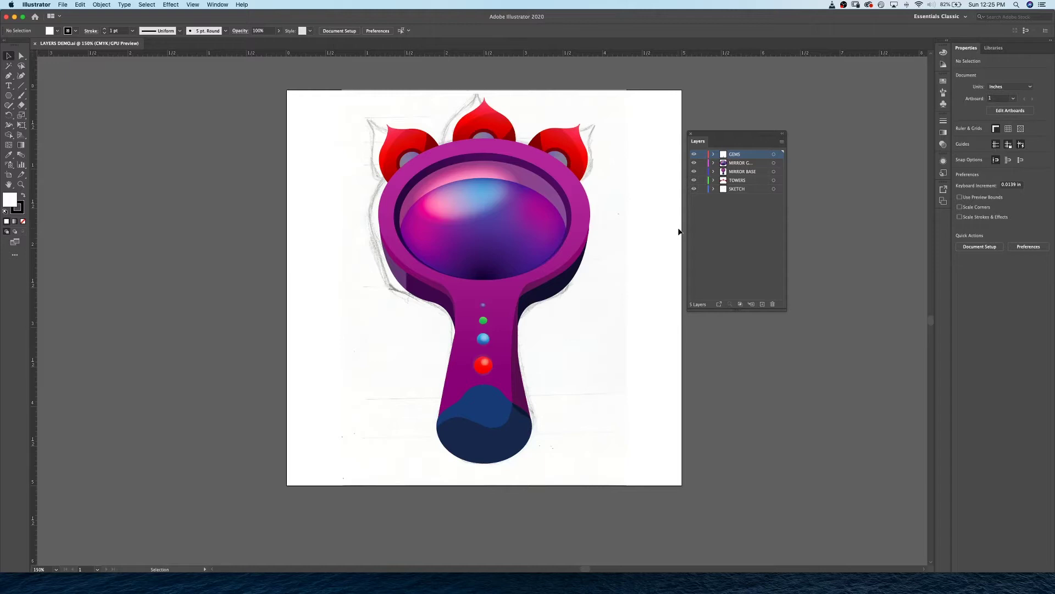
Hide the GEMS, mirror glass, MIRROR BASE and TOWERS layers, leaving only SKETCH shown, and clear the layer selection
click(694, 154)
click(694, 162)
click(694, 181)
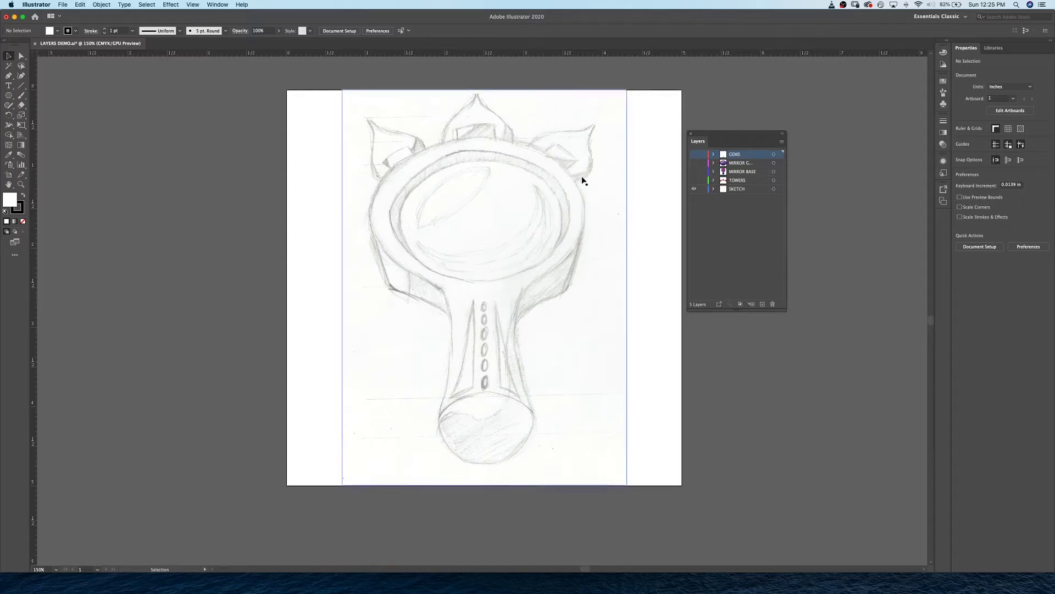
click(734, 203)
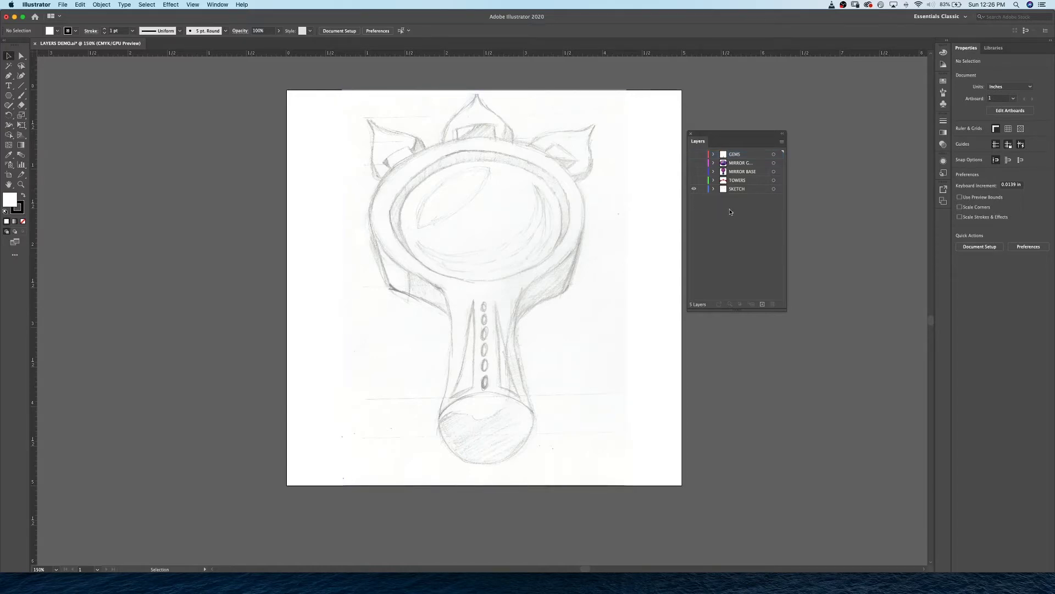
Expand the SKETCH layer and lock the image inside it
click(749, 189)
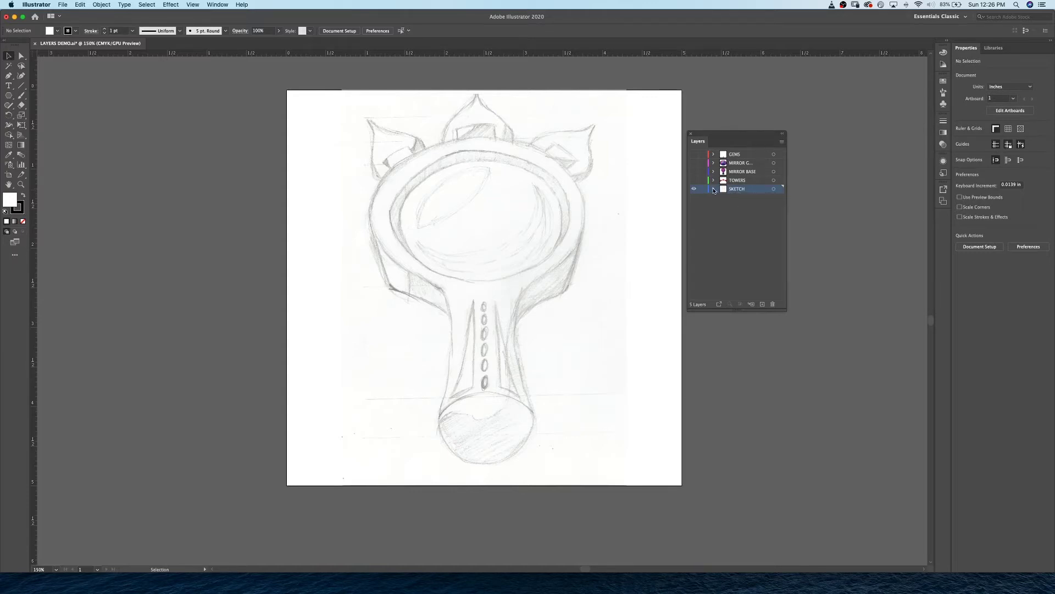
click(714, 189)
click(702, 198)
Look through the paths inside the MIRROR BASE layer, collapse it, and unlock the sketch image
click(713, 172)
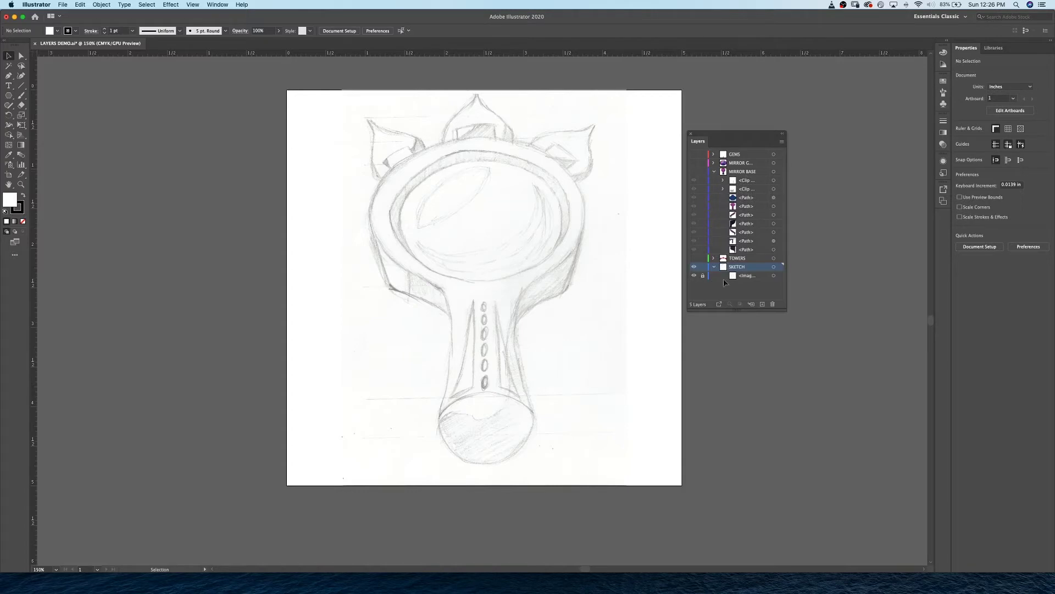
click(714, 172)
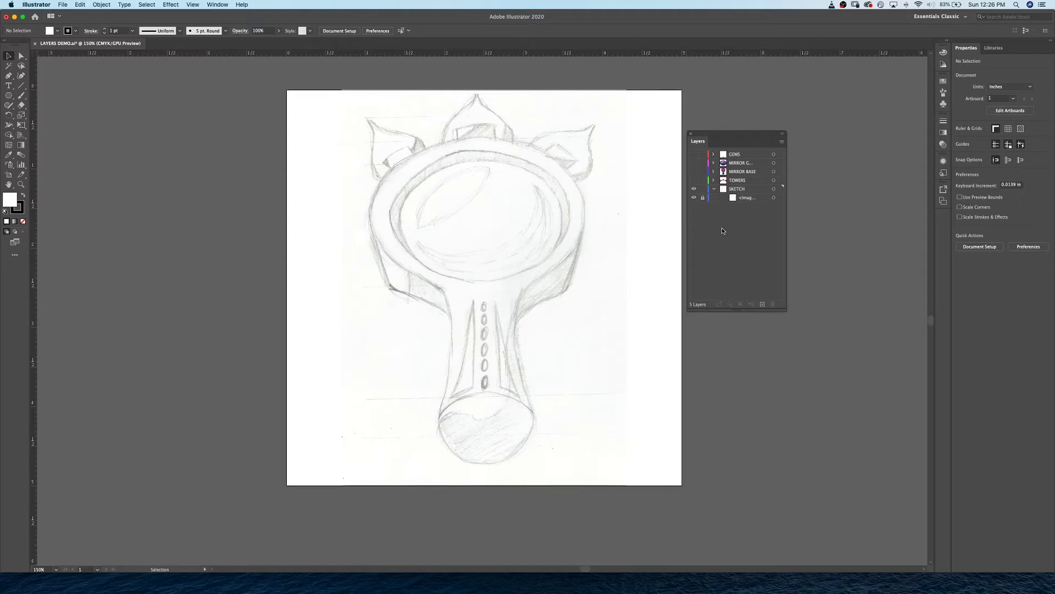
click(702, 198)
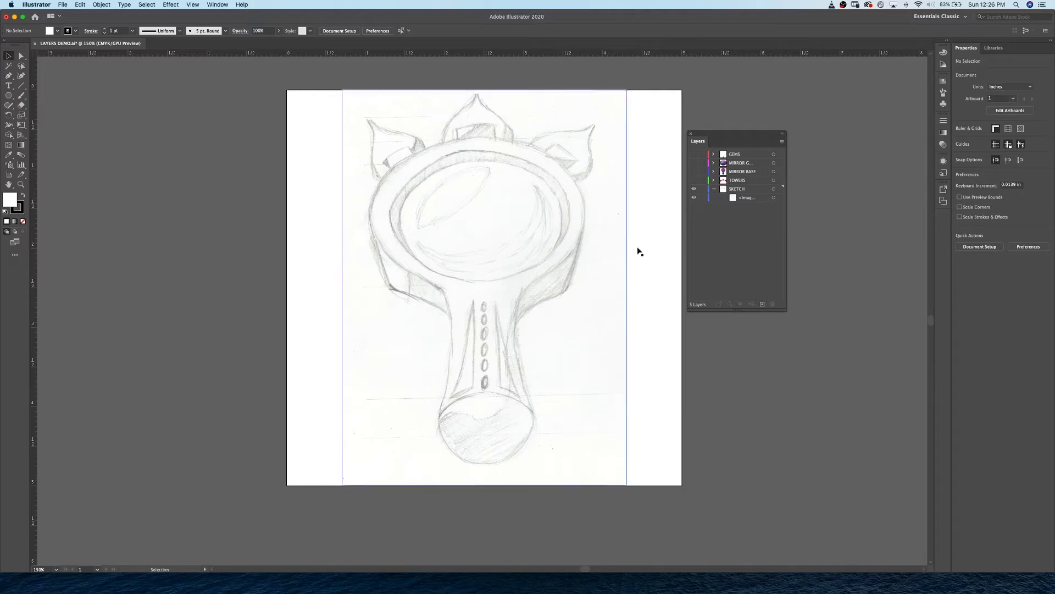
Lock the whole SKETCH layer through its layer options and unlock it again
double_click(752, 190)
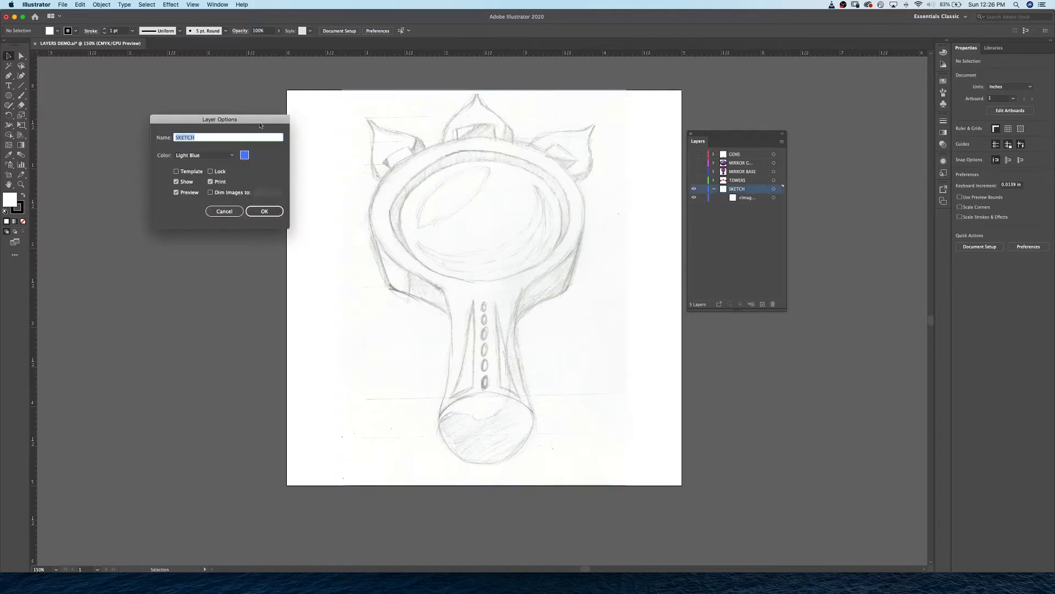
drag(260, 126, 254, 125)
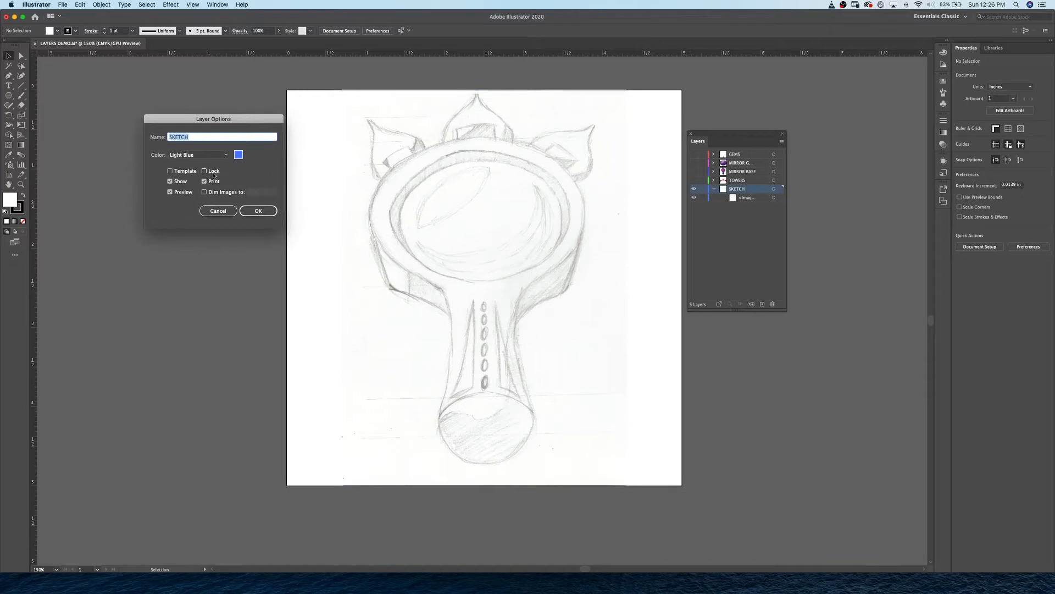
click(204, 171)
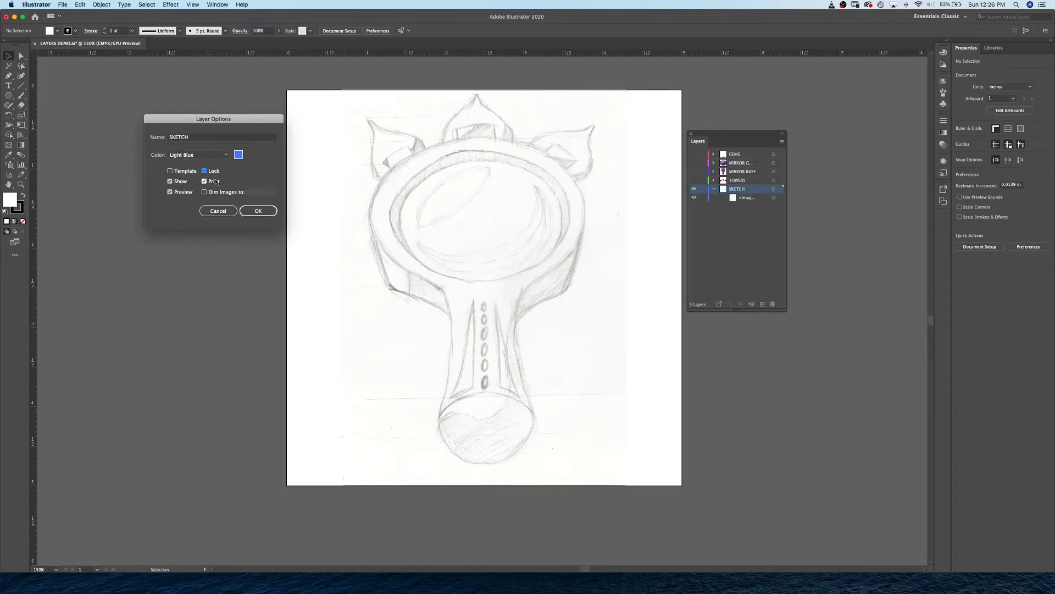
click(259, 212)
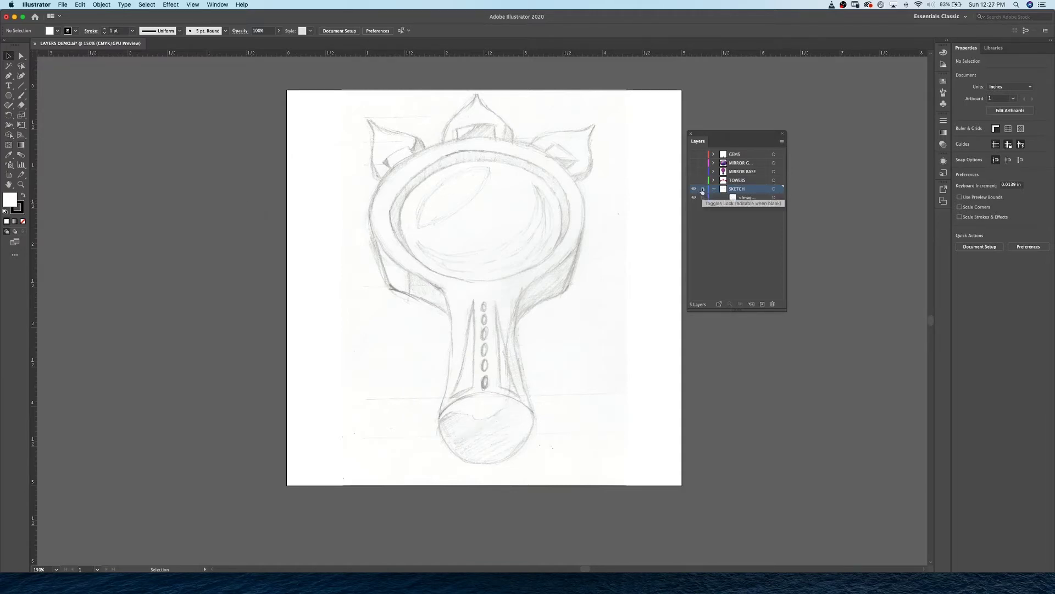
click(703, 189)
Make the SKETCH layer a template with images dimmed to 50%, and collapse its contents
double_click(758, 190)
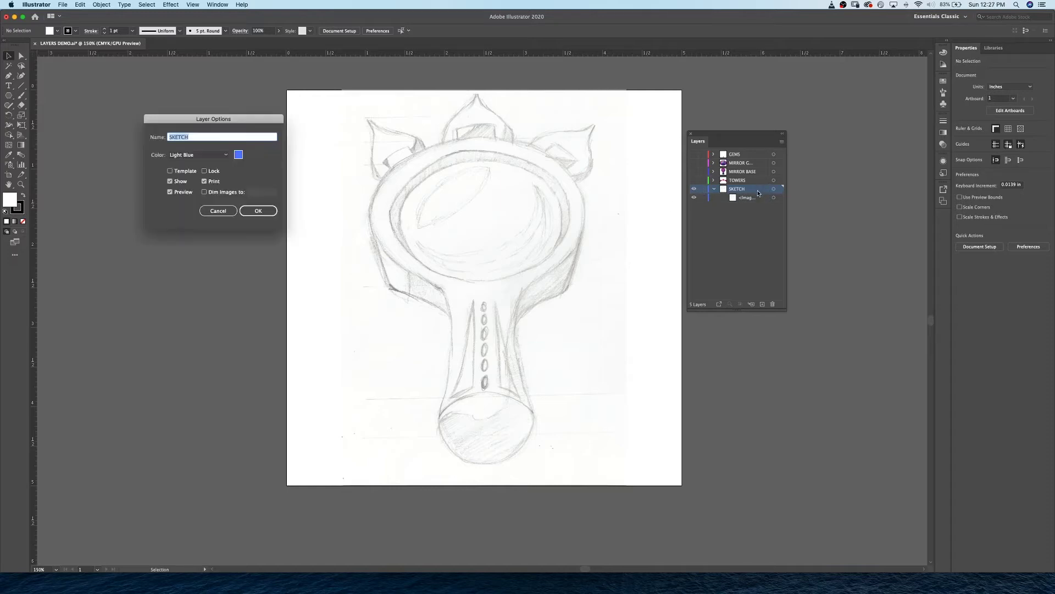
click(168, 174)
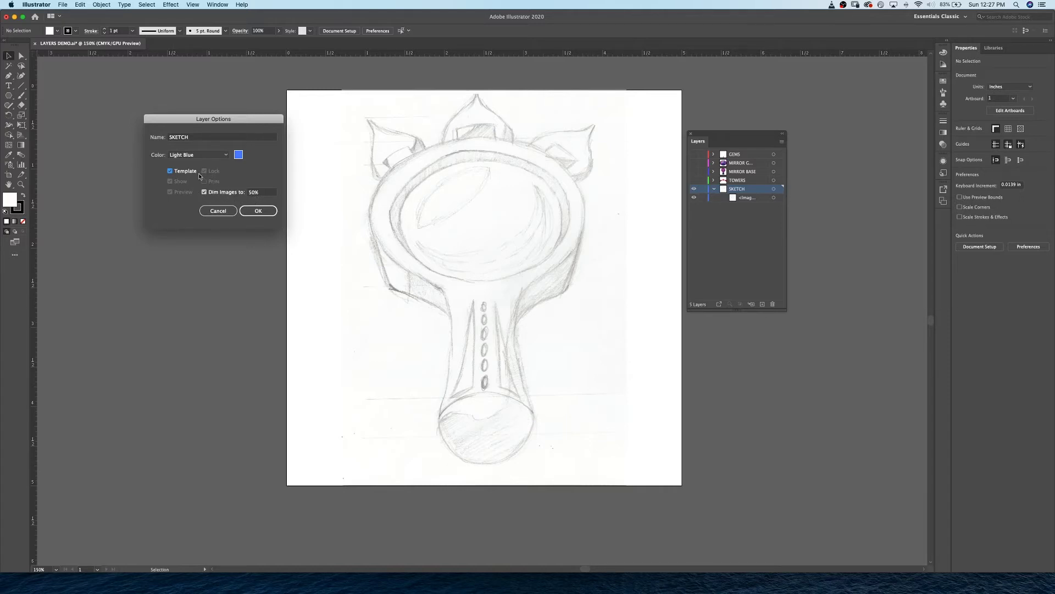
click(259, 211)
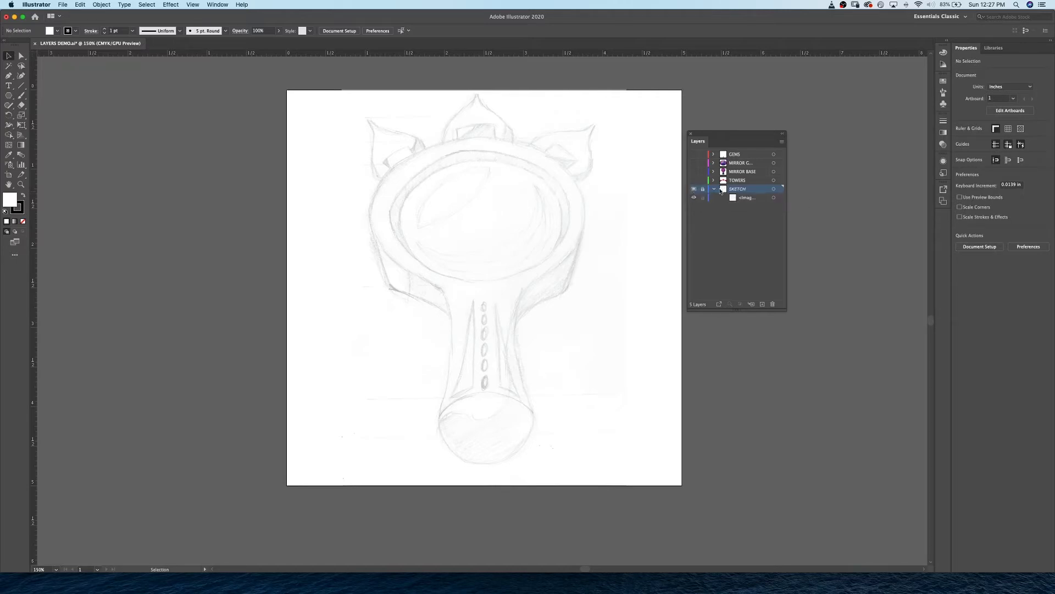
click(715, 189)
Show all the artwork layers above the sketch and compare the outline view with the colour preview
drag(694, 174, 693, 158)
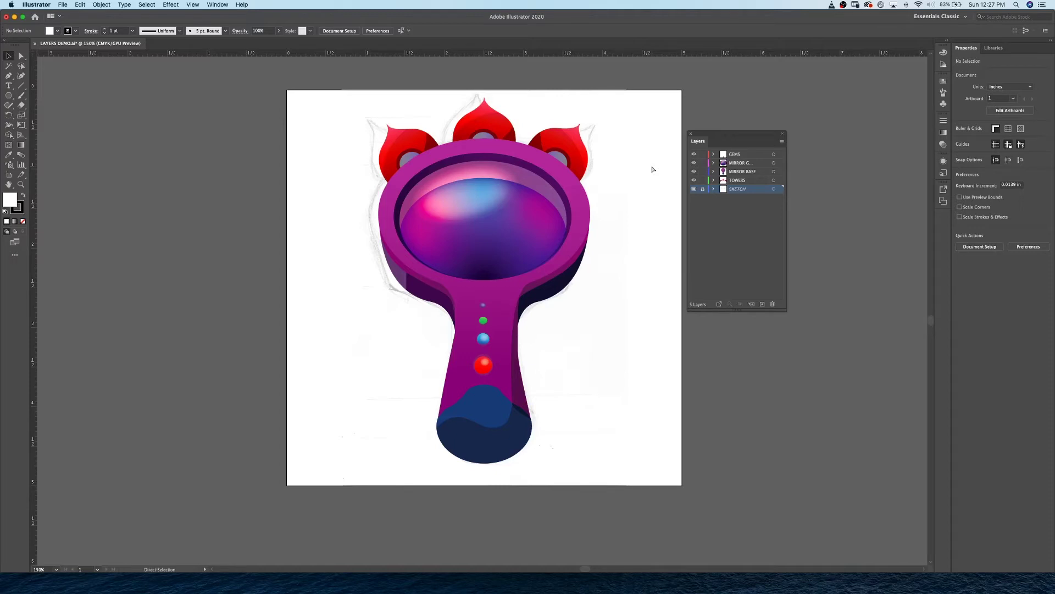
key(super+y)
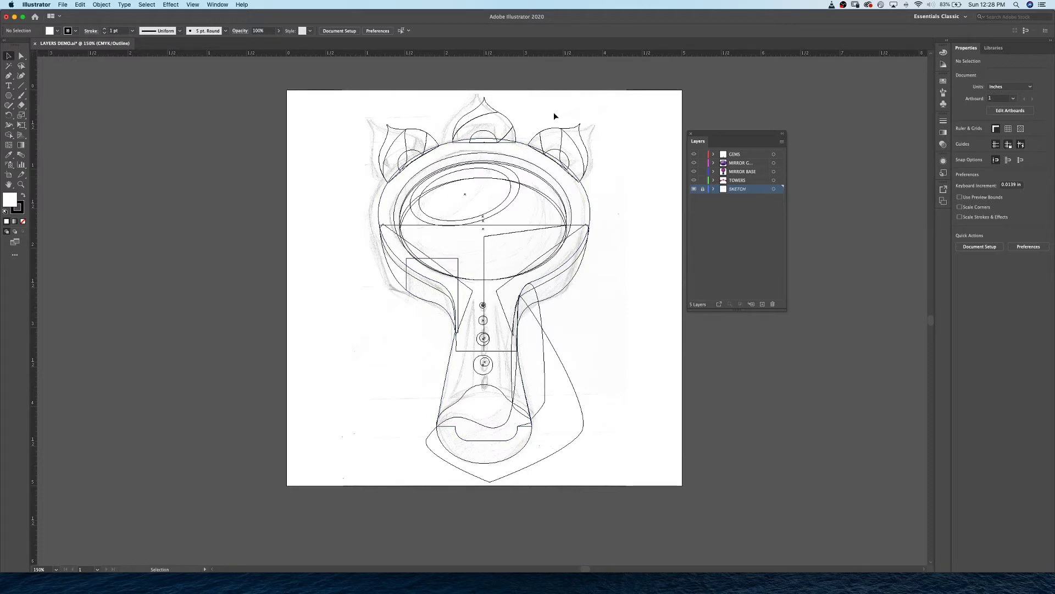
key(super+y)
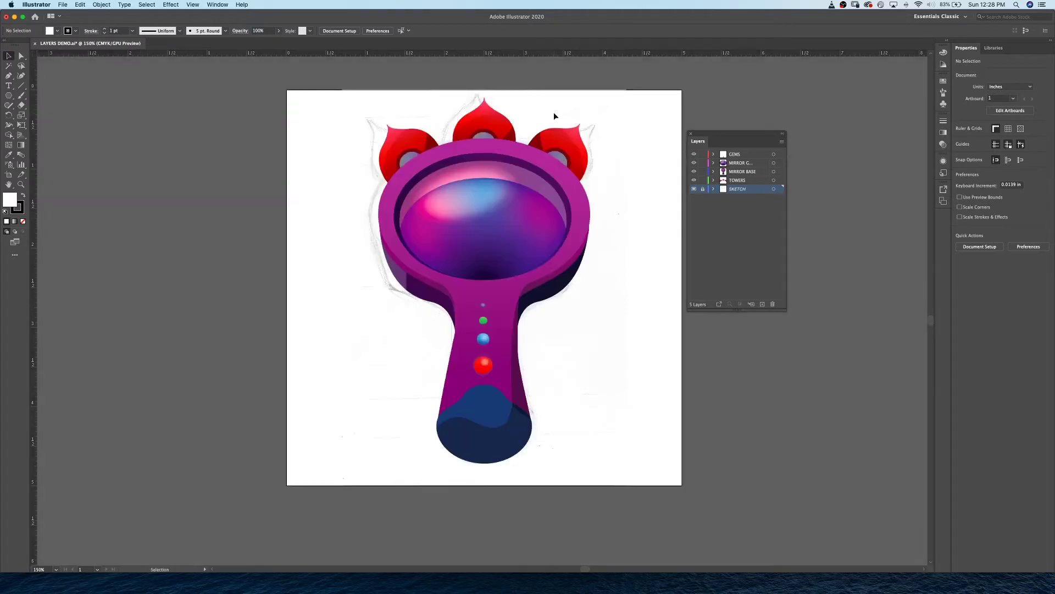
Hide every layer except SKETCH and turn off the SKETCH layer's Template option
click(695, 180)
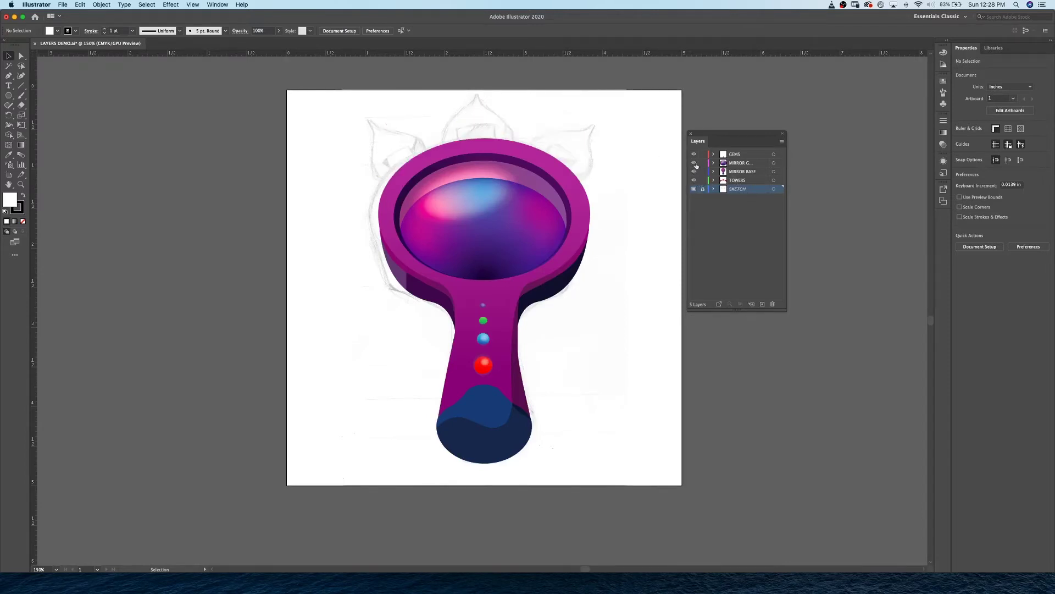
click(694, 181)
alt+click(694, 189)
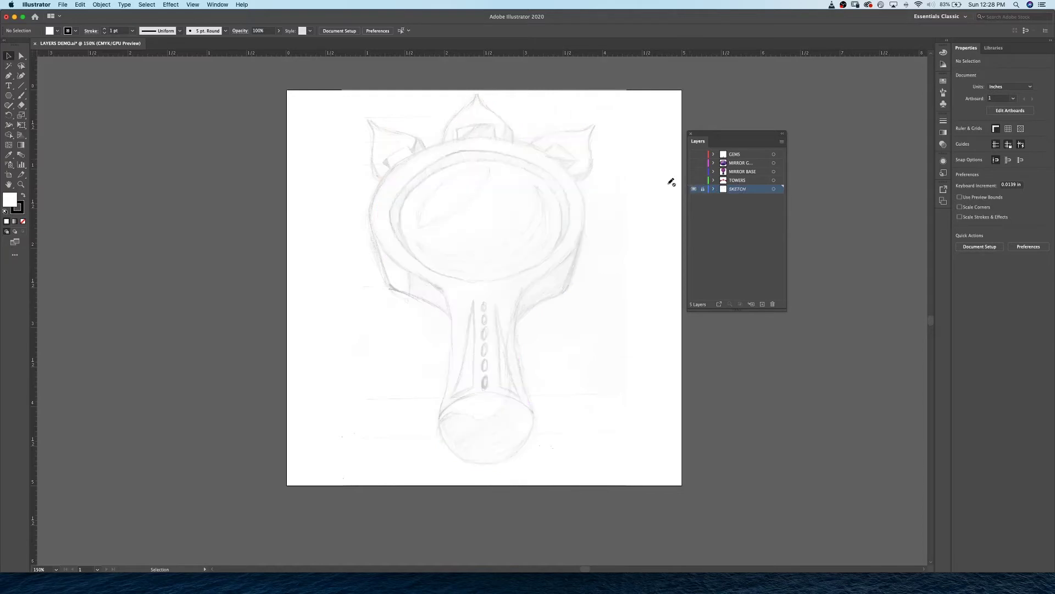
double_click(756, 192)
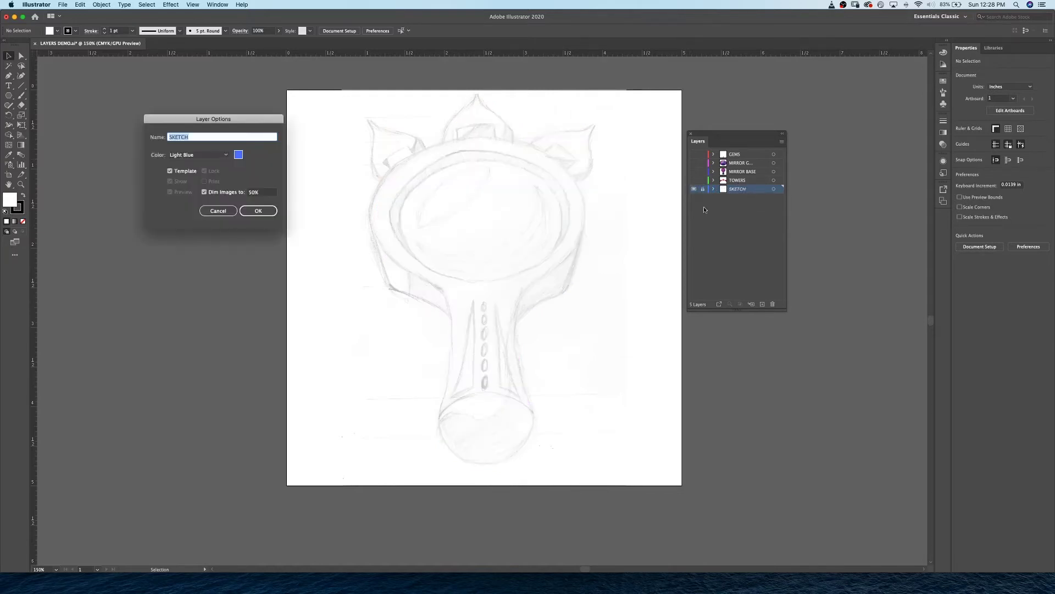
click(173, 172)
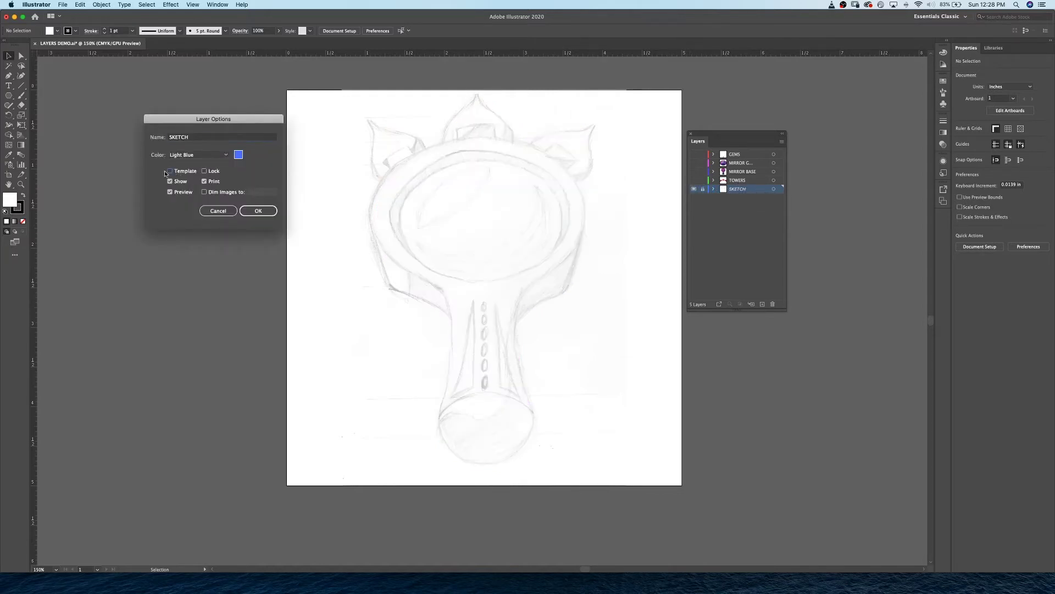
click(259, 211)
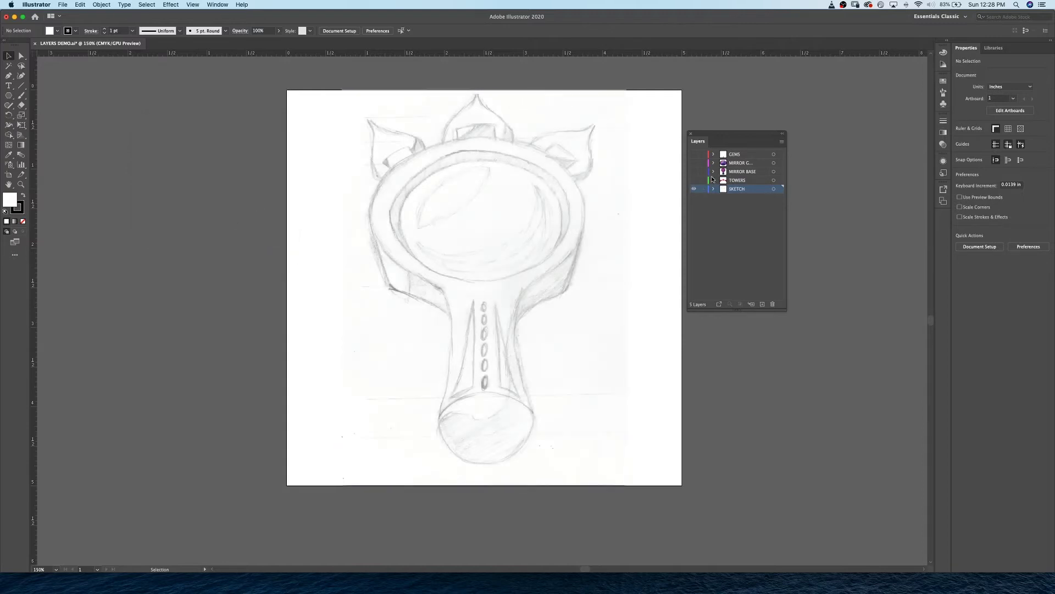
Show the TOWERS, MIRROR BASE, mirror glass and GEMS layers again and switch the document to outline view
click(694, 180)
drag(693, 171, 694, 154)
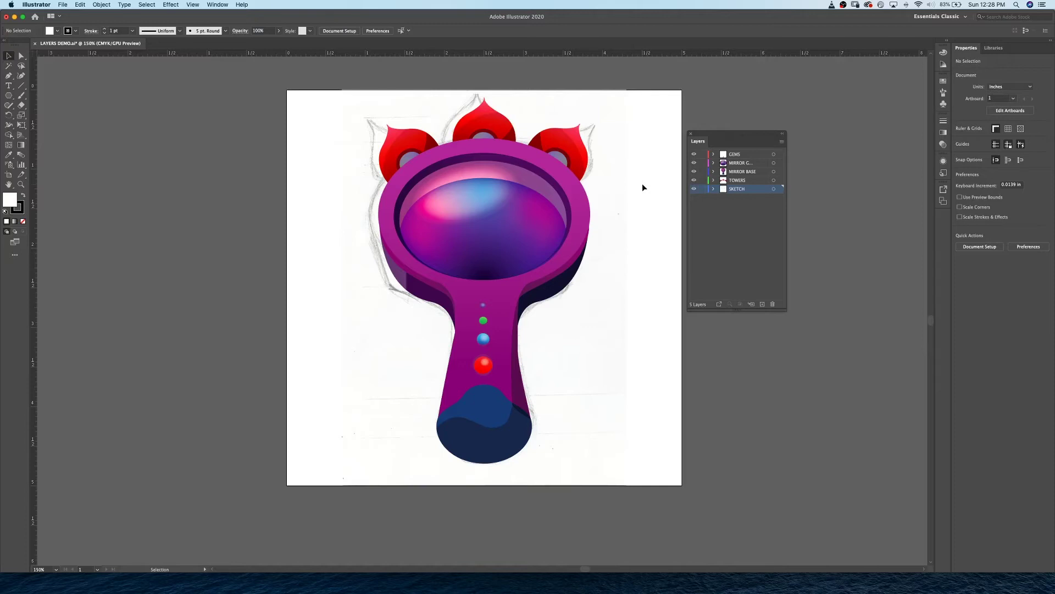
key(super+y)
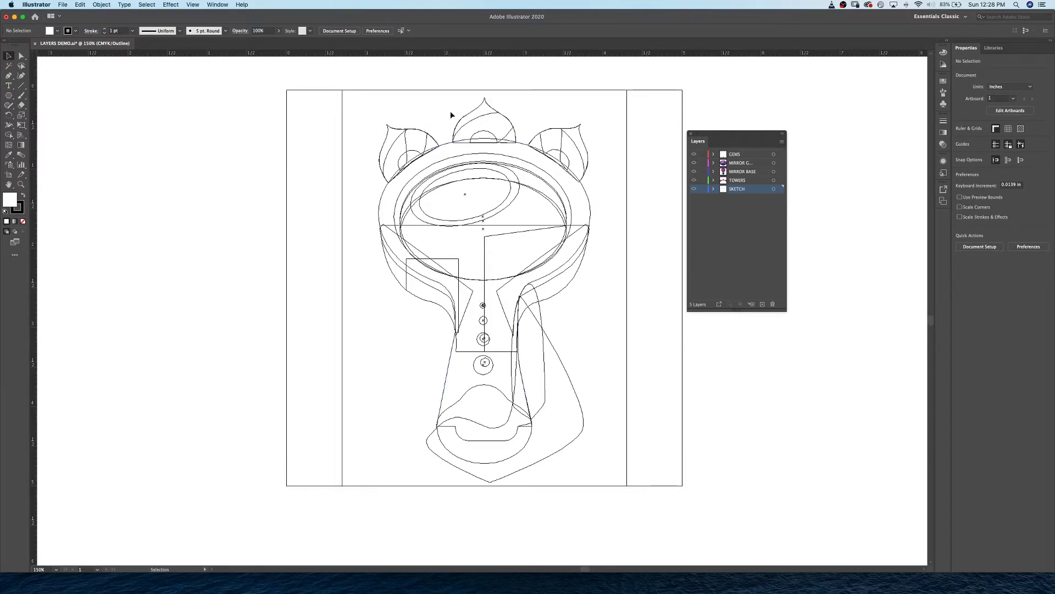
Return the document to colour preview and make the SKETCH layer a template with images dimmed to 50%
drag(694, 180, 694, 154)
key(super+y)
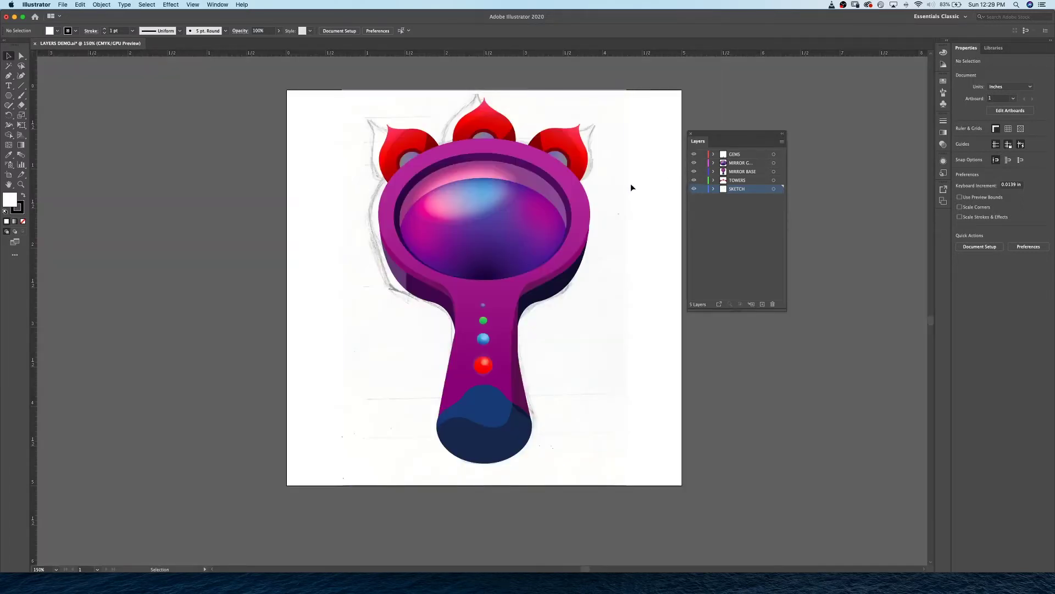
double_click(761, 189)
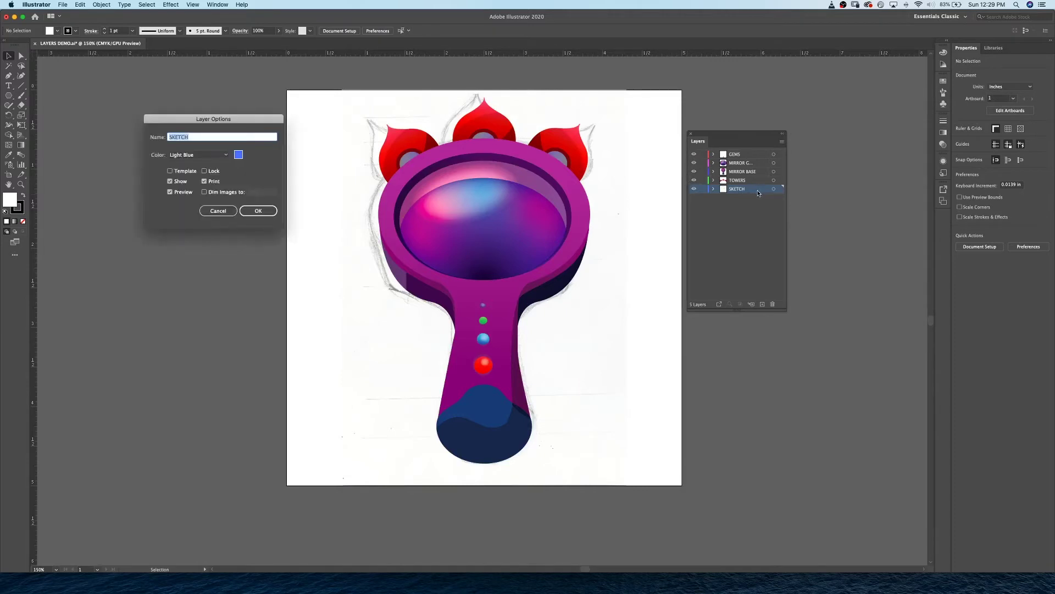
click(167, 173)
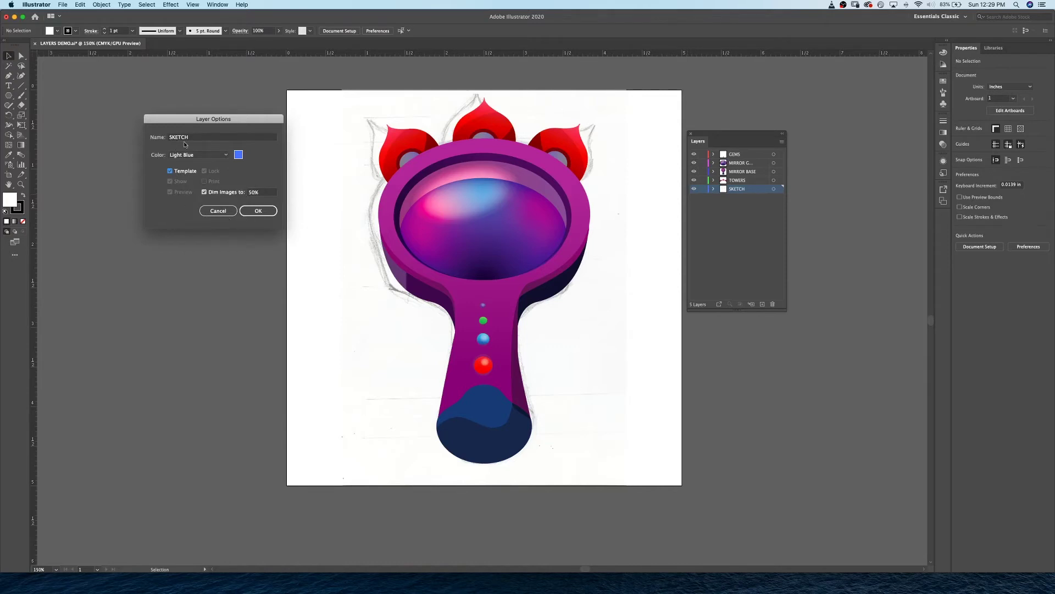
click(258, 211)
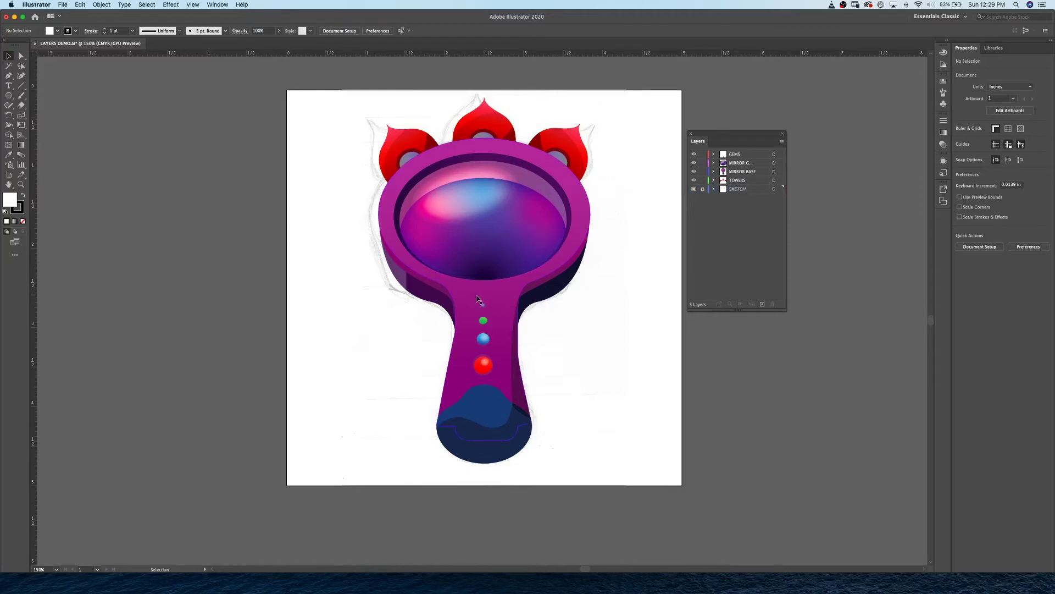
Make MIRROR BASE the active layer and expand it to list its paths
click(749, 174)
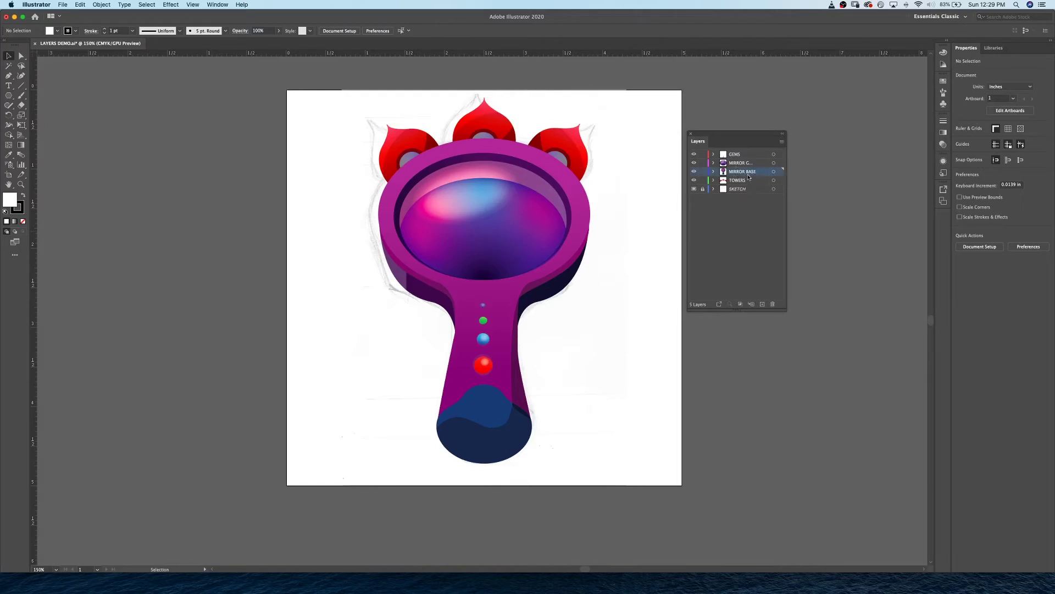
click(713, 172)
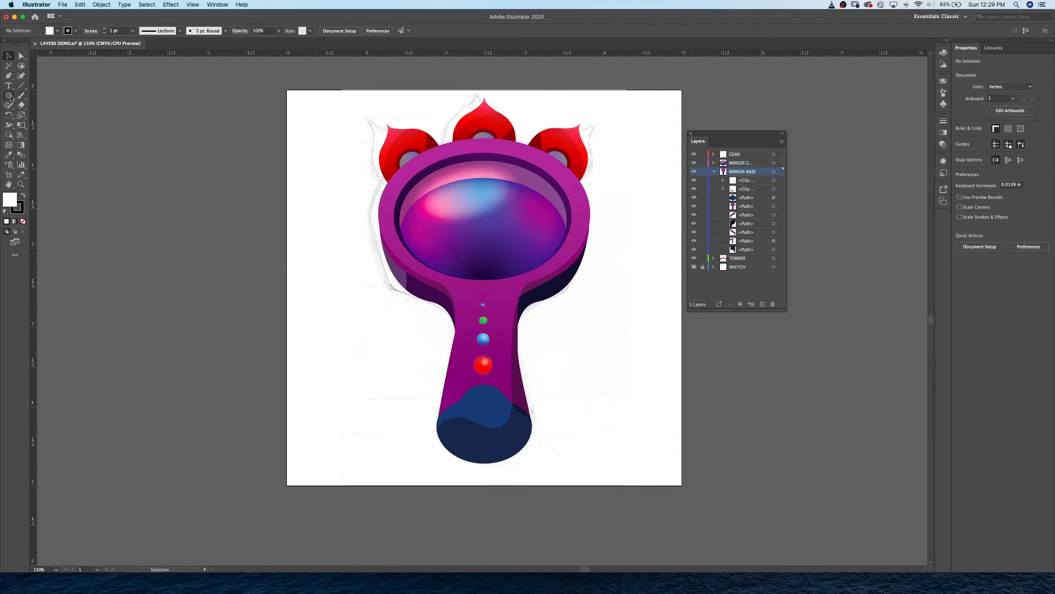
Draw a triangle about 2.27 in wide and 1.97 in high beside the artboard on MIRROR BASE, and delete it
drag(8, 95, 64, 128)
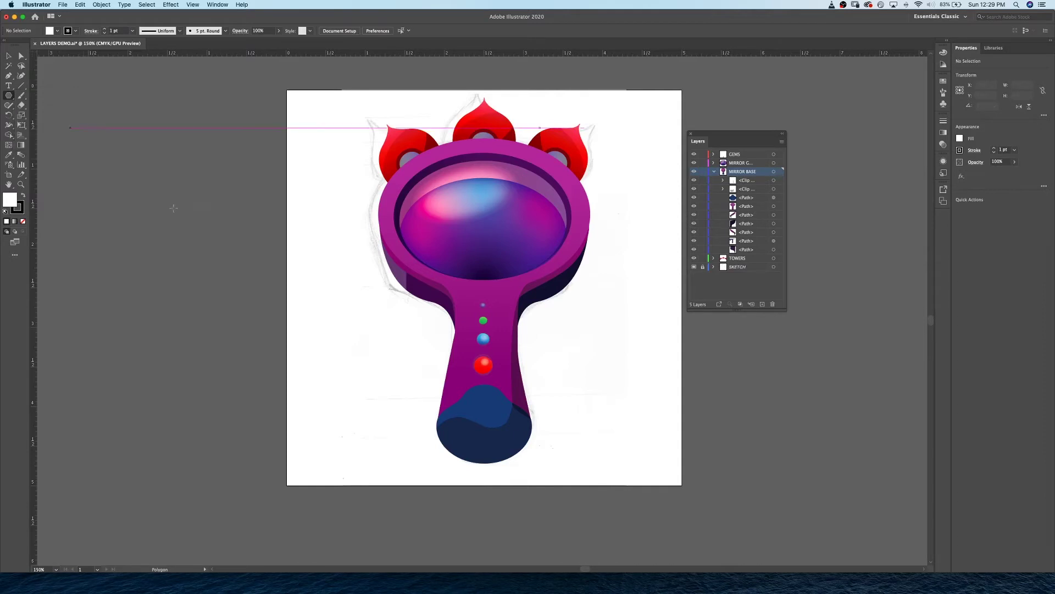
drag(183, 225, 245, 310)
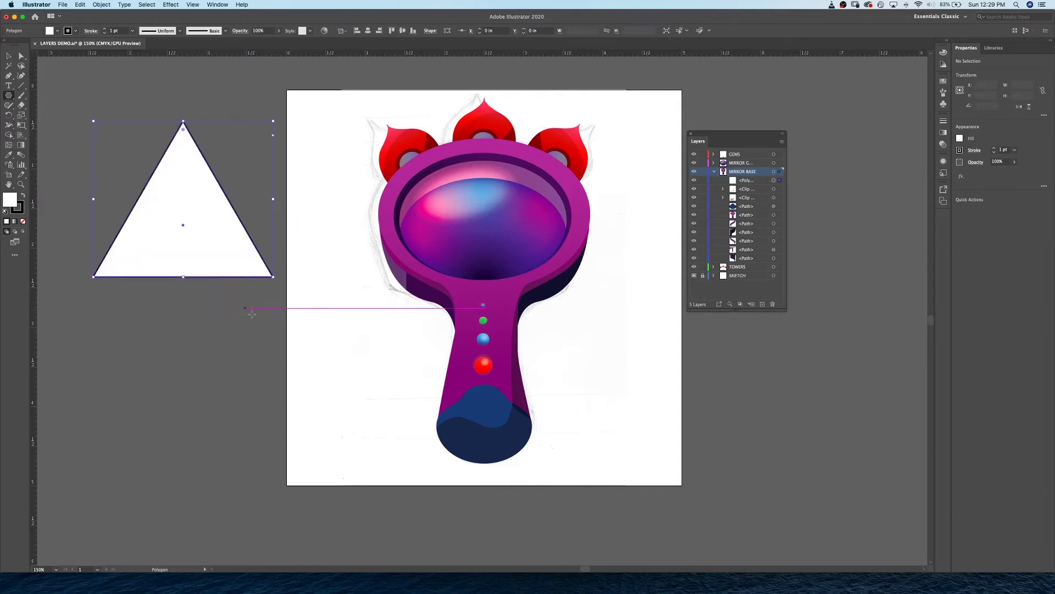
key(v)
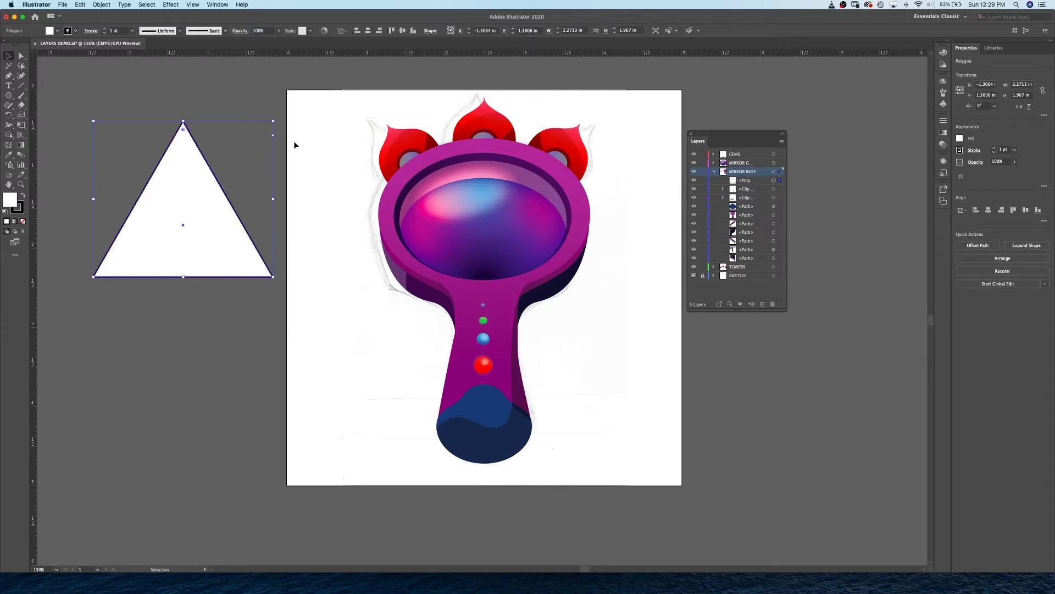
click(277, 175)
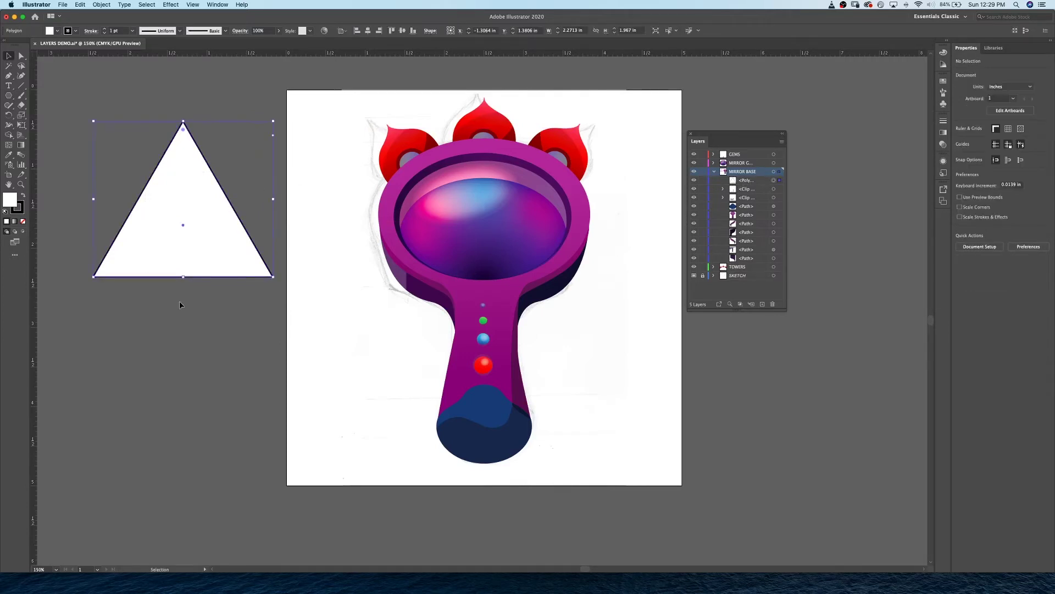
key(Delete)
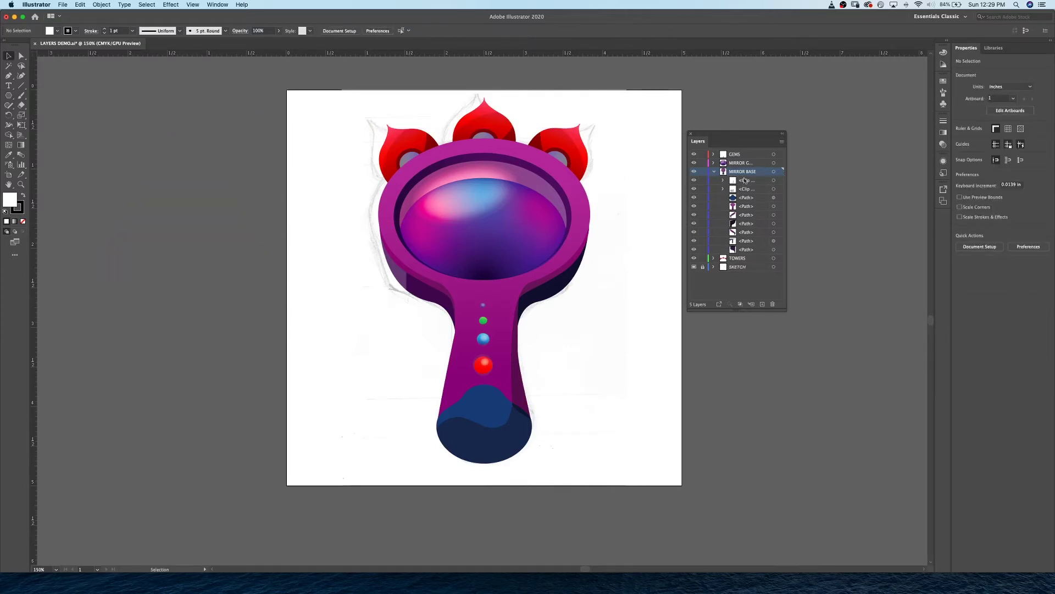
Create a sublayer inside MIRROR BASE, draw a triangle about 1.94 in wide and 1.68 in high on it, and expand the sublayer
click(751, 305)
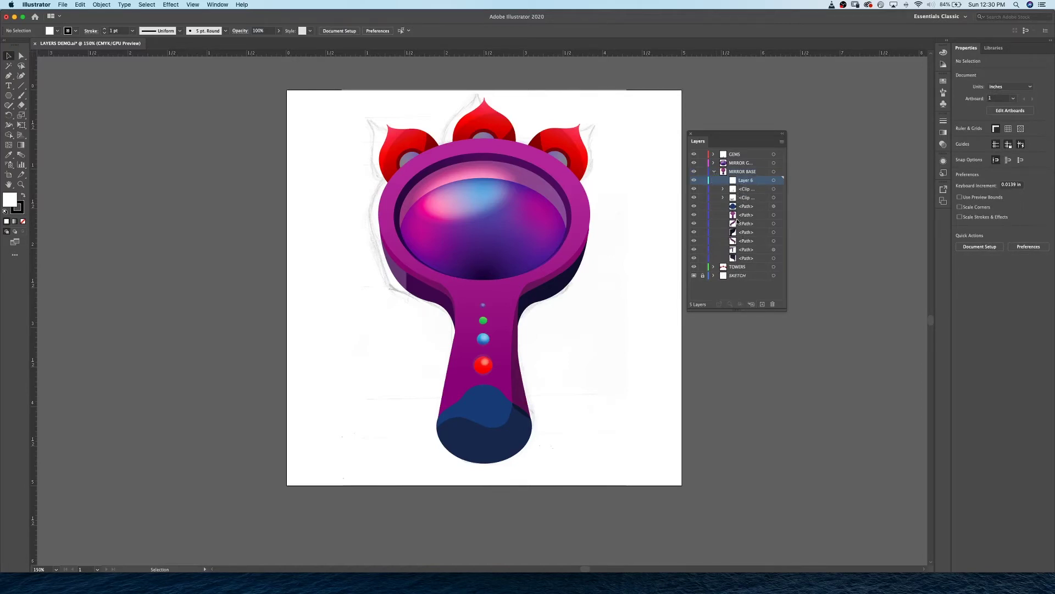
alt+click(9, 95)
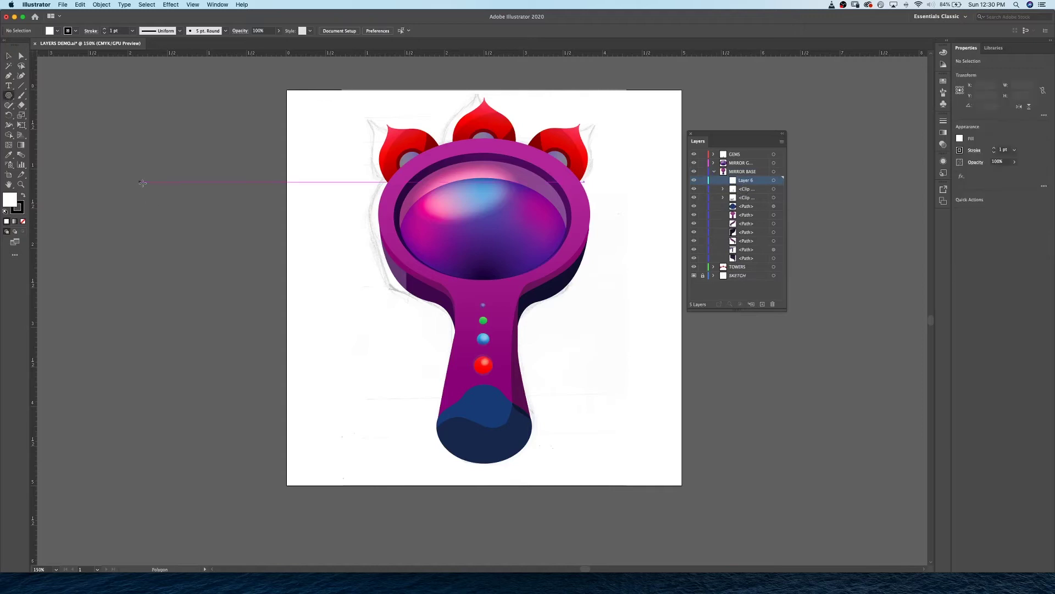
drag(140, 182, 203, 258)
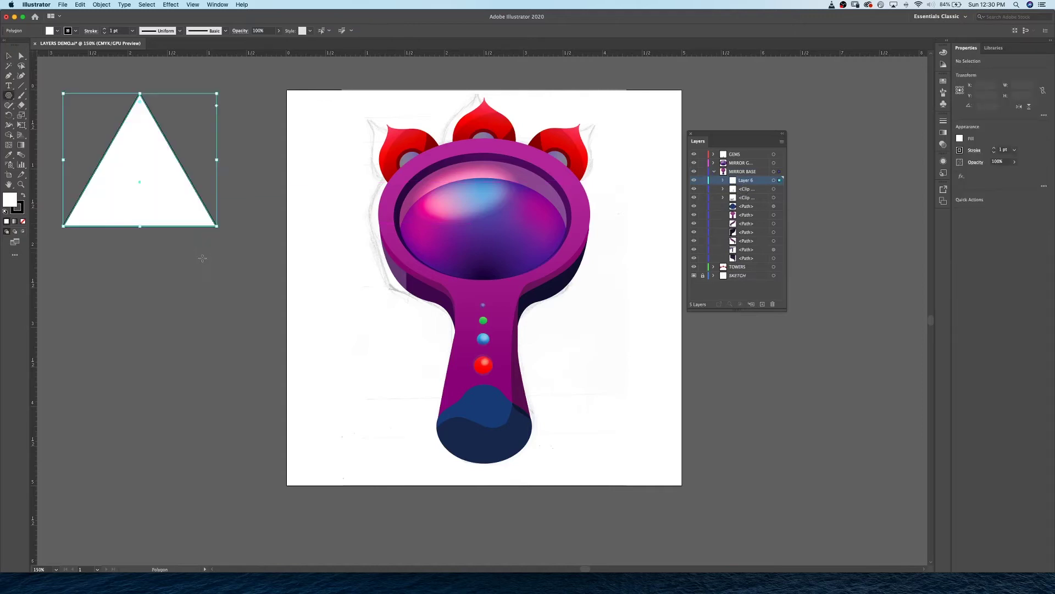
click(723, 180)
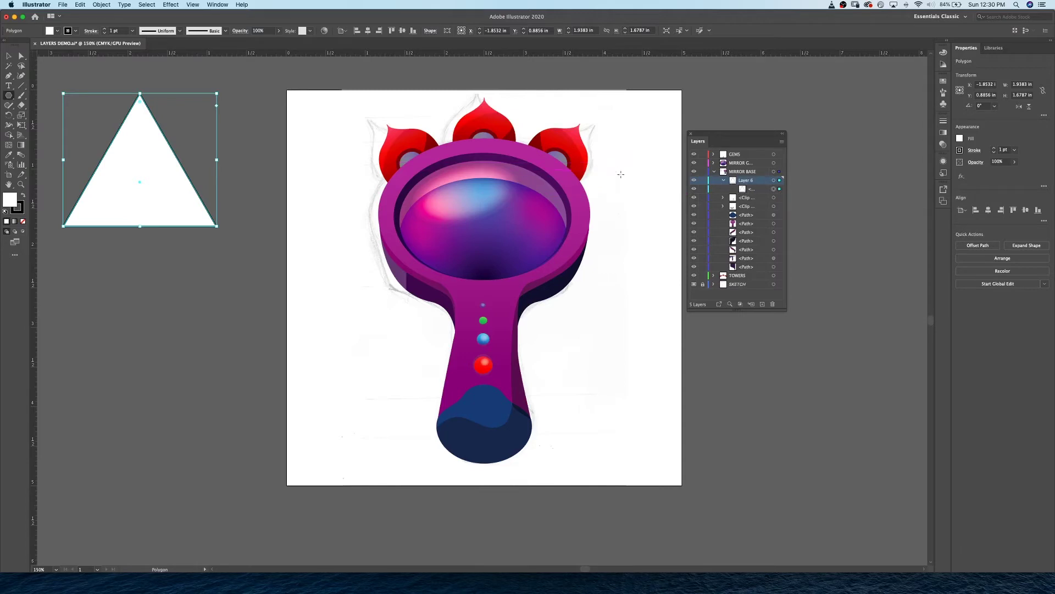
Delete the triangle from the new sublayer, and hide and show the GEMS layer again
key(v)
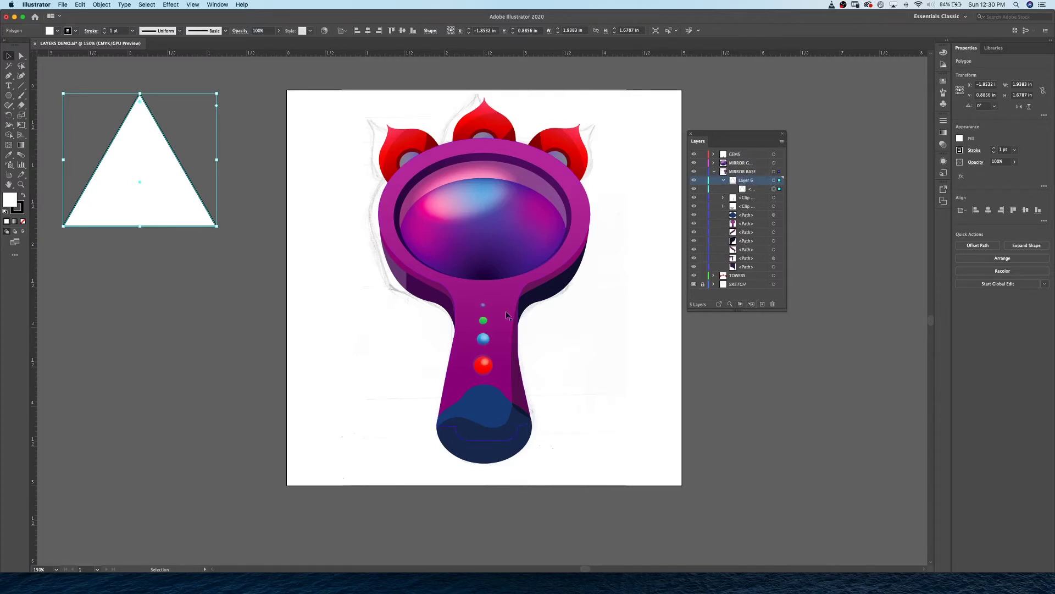
key(Delete)
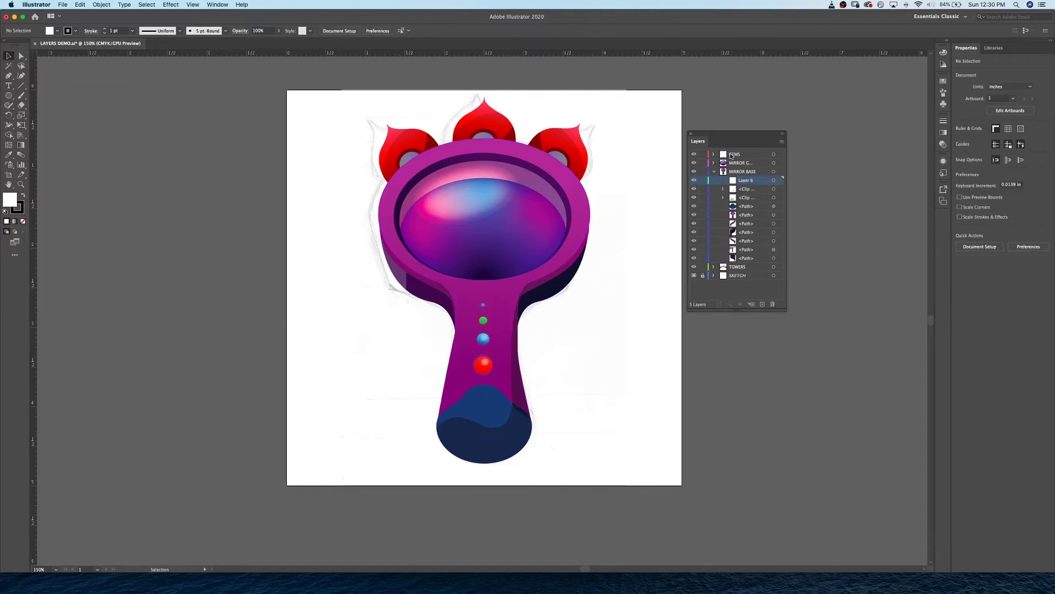
click(693, 154)
click(694, 155)
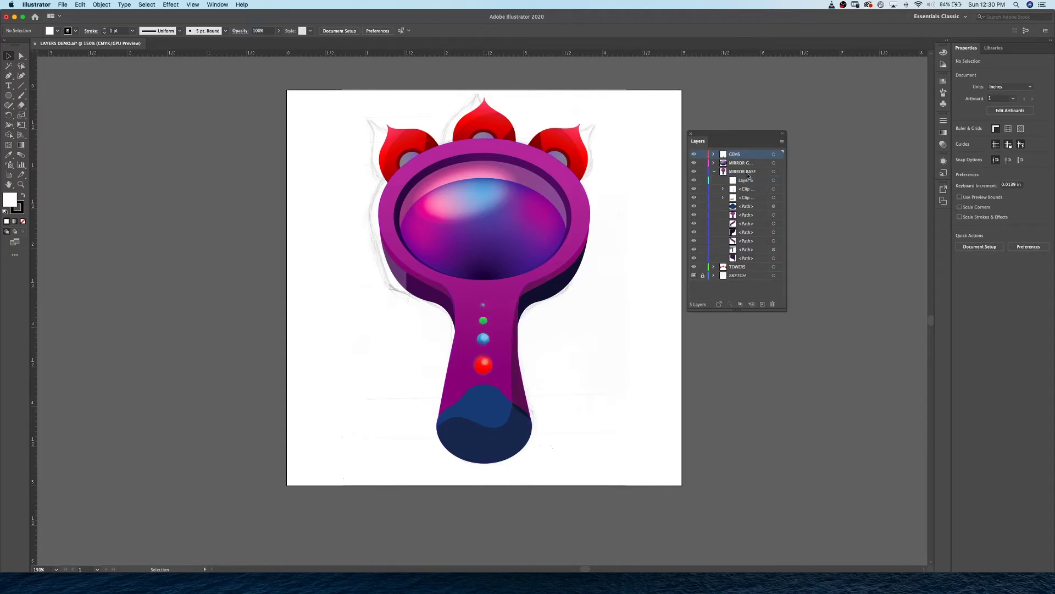
click(484, 305)
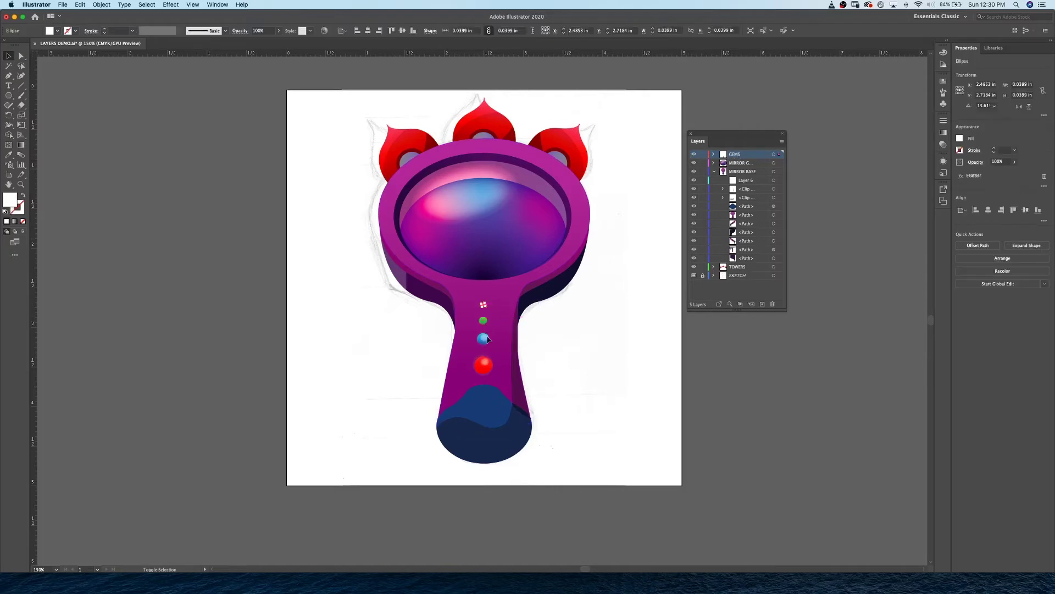
shift+click(483, 321)
shift+click(483, 340)
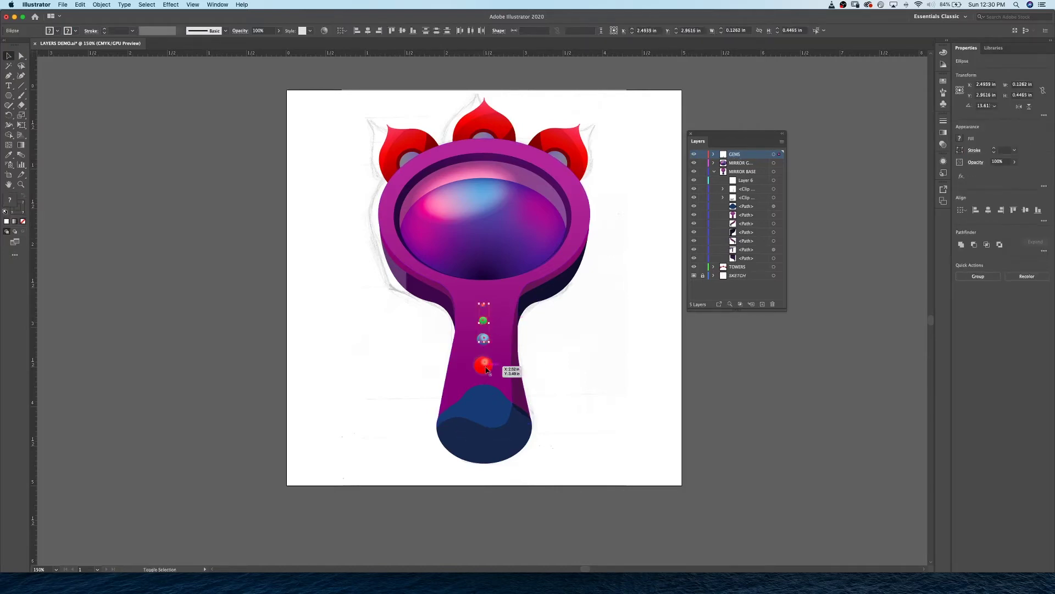
shift+click(483, 364)
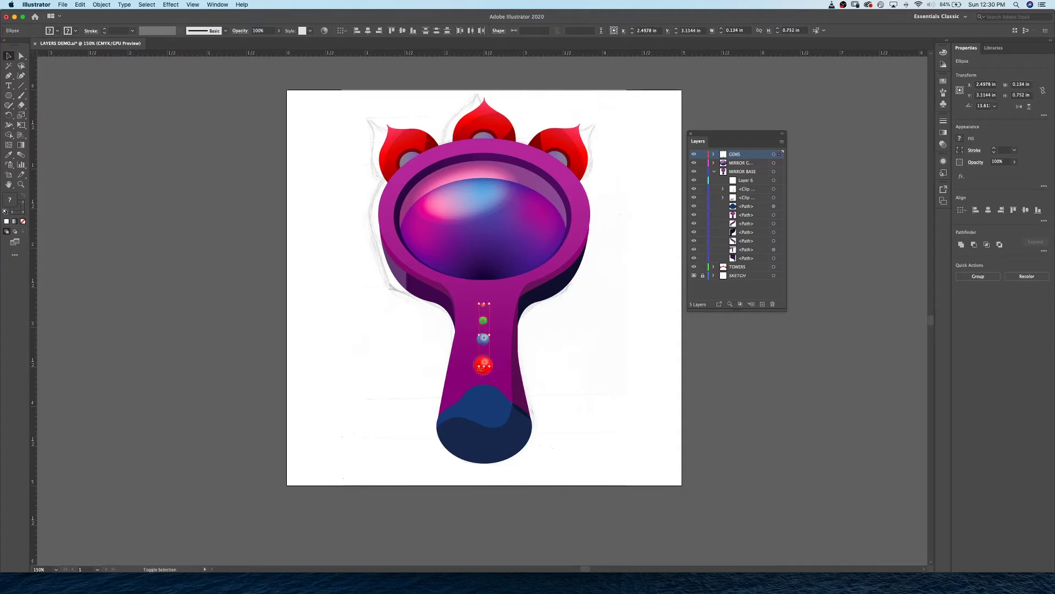
click(761, 341)
Lock the mirror glass, MIRROR BASE and TOWERS layers, and select all the gem shapes on the handle
click(703, 163)
click(702, 172)
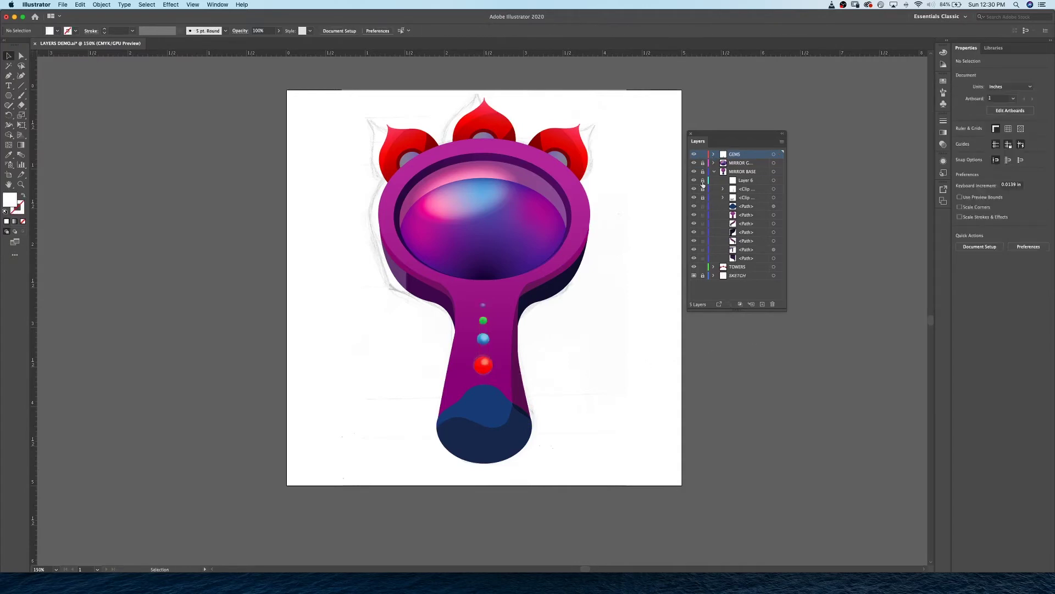
click(702, 180)
click(702, 266)
drag(471, 377, 496, 298)
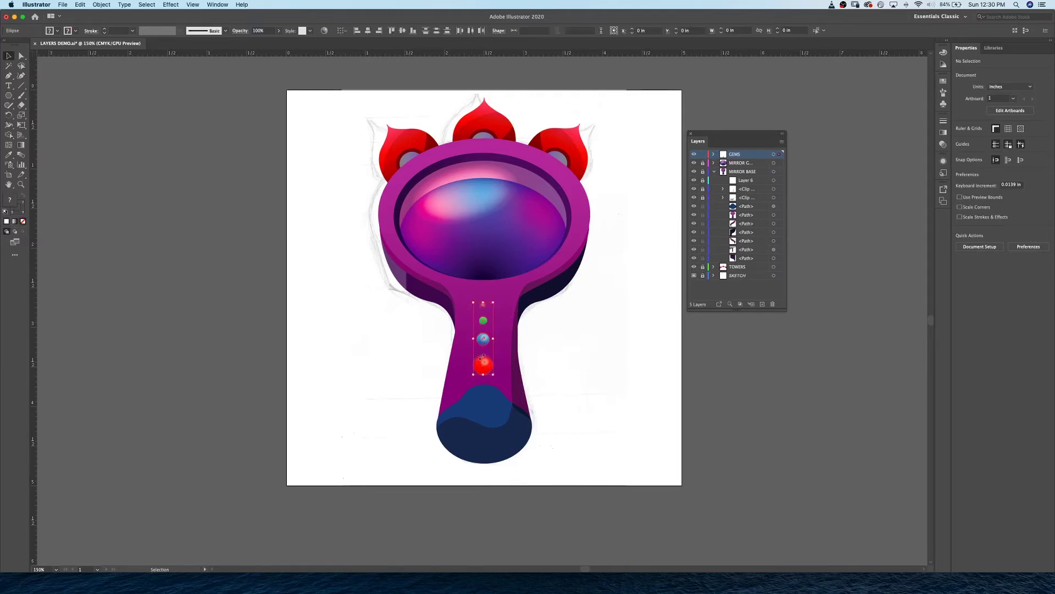
Unlock the mirror glass and MIRROR BASE layers, and send the selected gems to Layer 6 inside MIRROR BASE with Send to Current Layer
drag(703, 172, 706, 200)
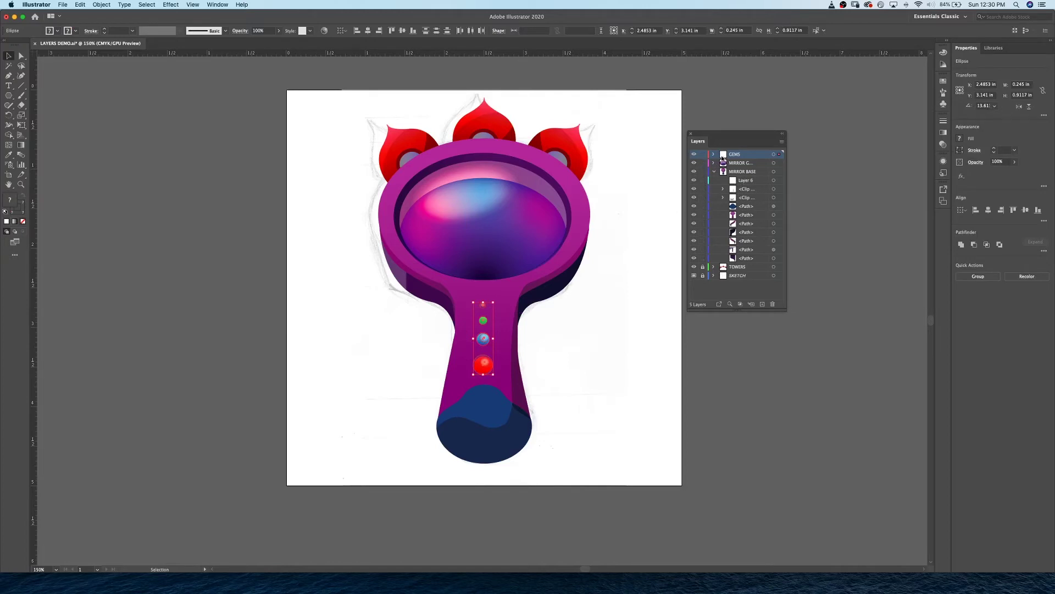
click(750, 181)
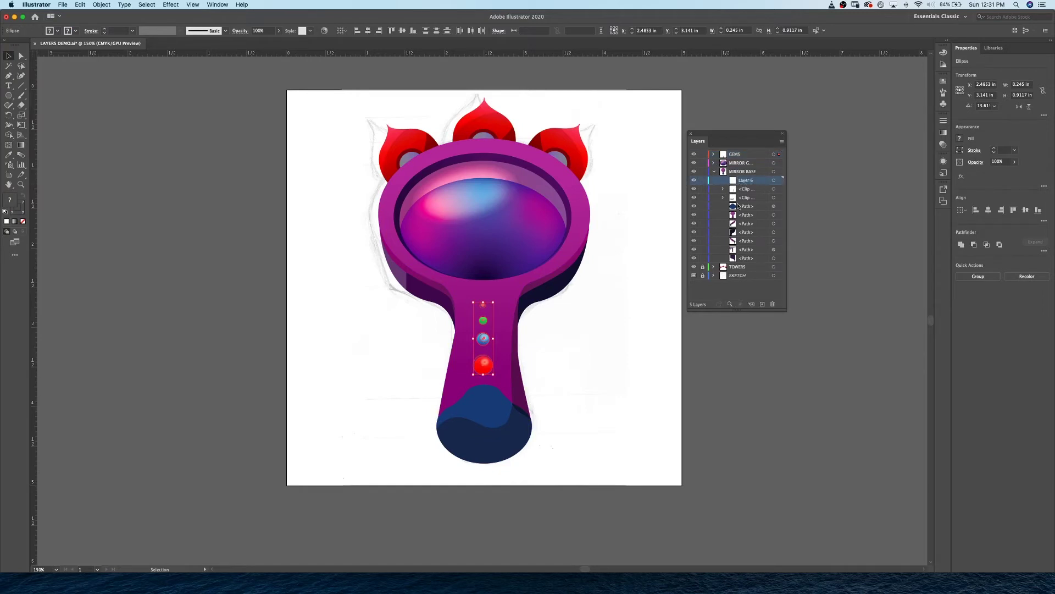
right_click(487, 320)
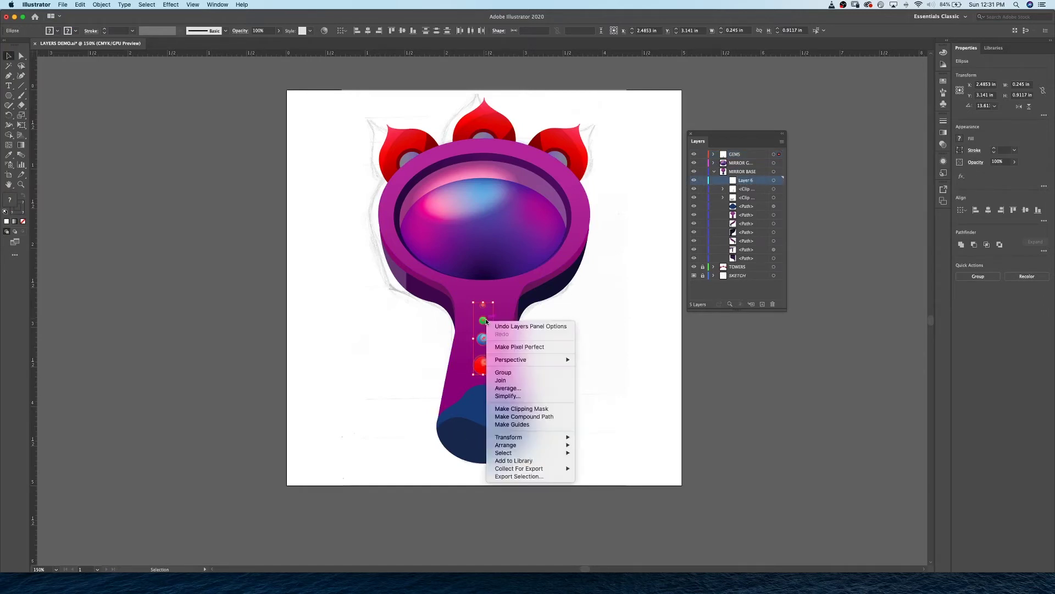
mouse_move(532, 445)
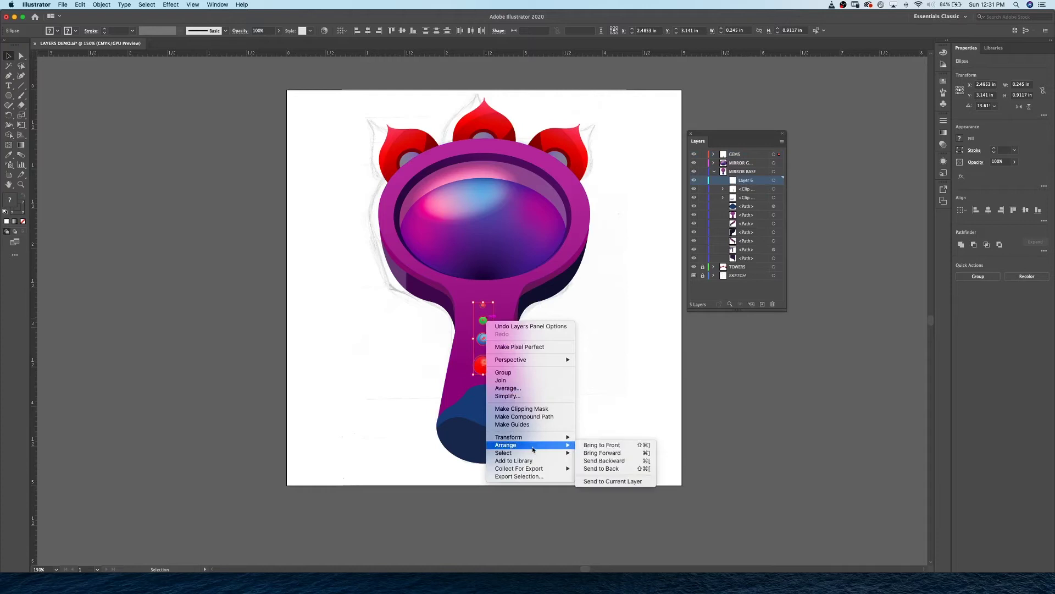
click(613, 482)
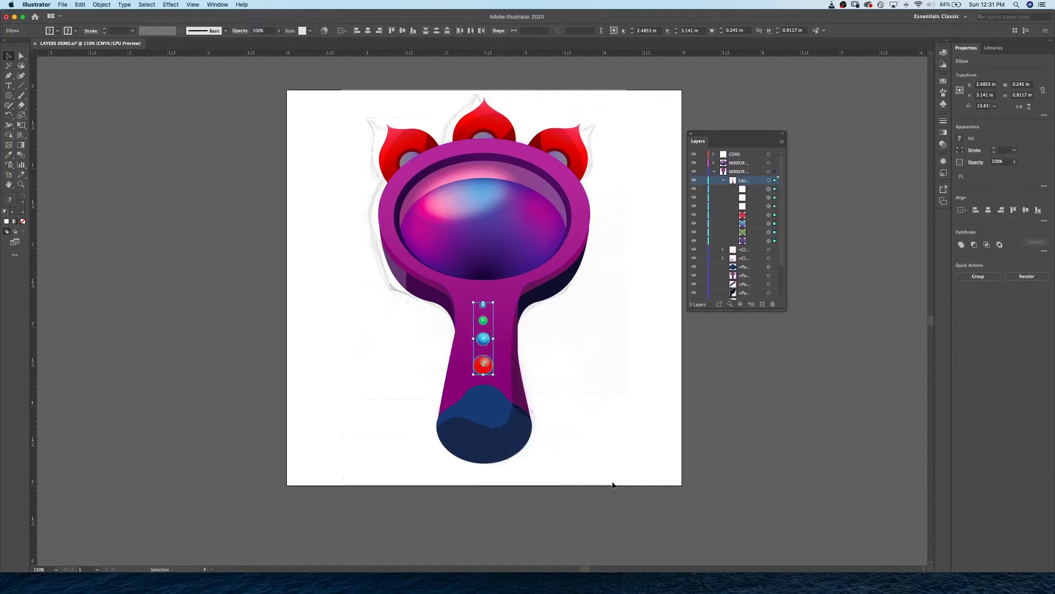
Rename the sublayer holding the gems as GEMS and collapse its contents
click(741, 172)
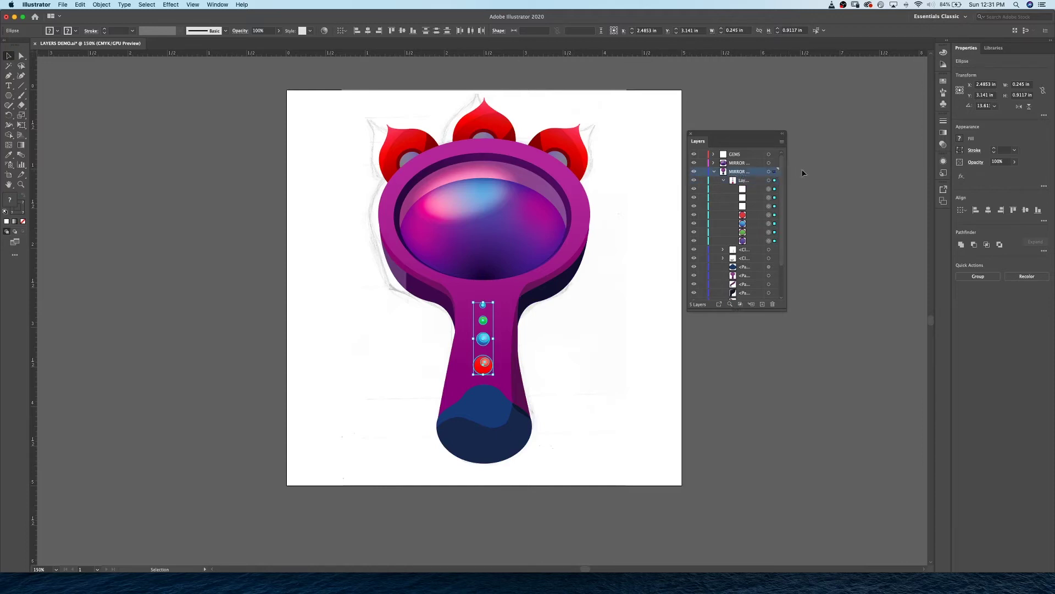
double_click(744, 181)
text(GE)
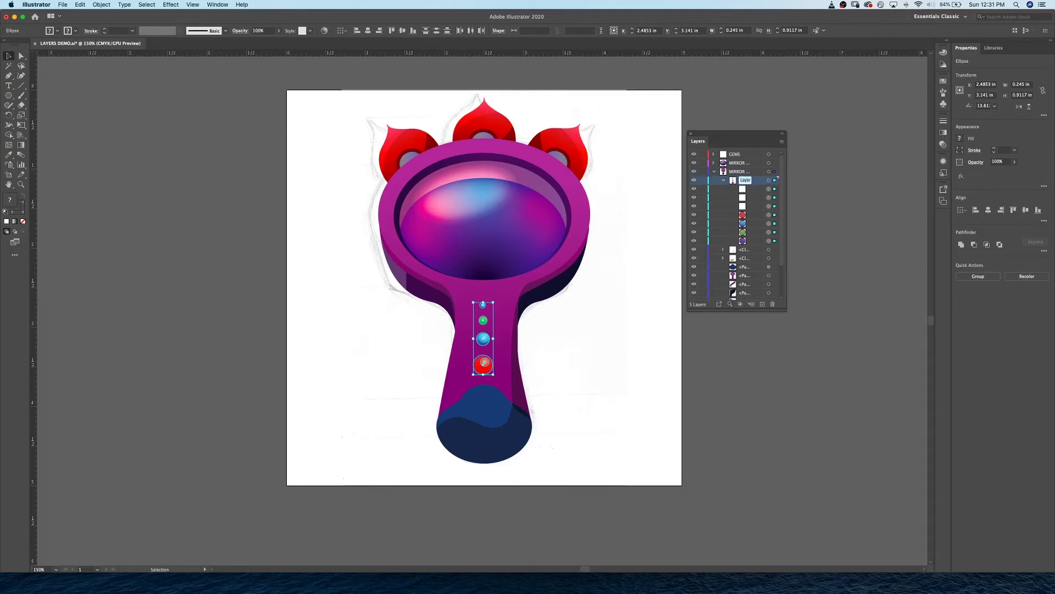
text(MS)
key(Return)
click(722, 181)
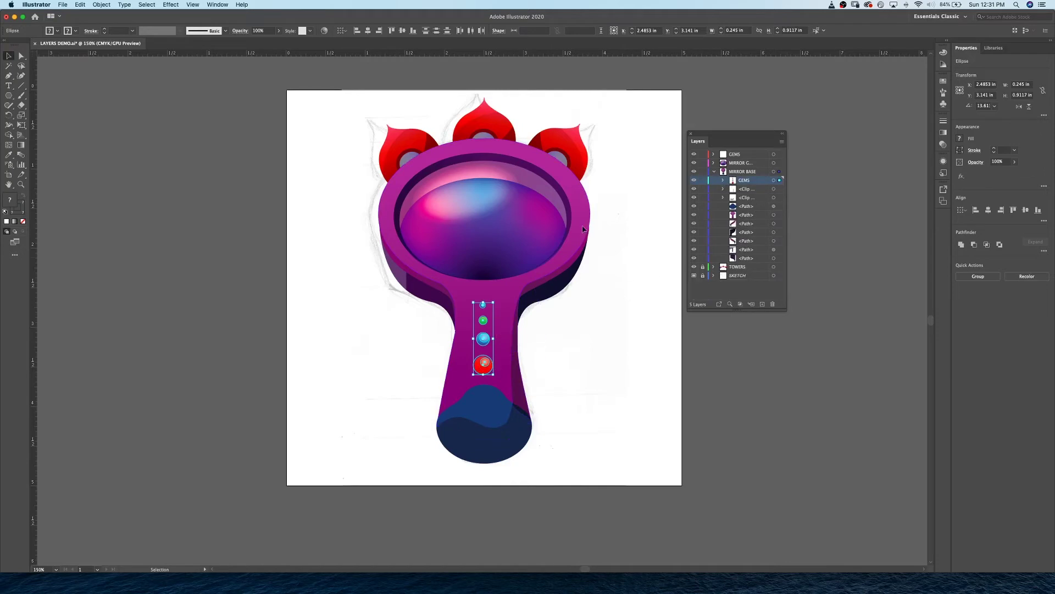
Delete the original top-level GEMS layer and deselect the gem artwork
click(754, 154)
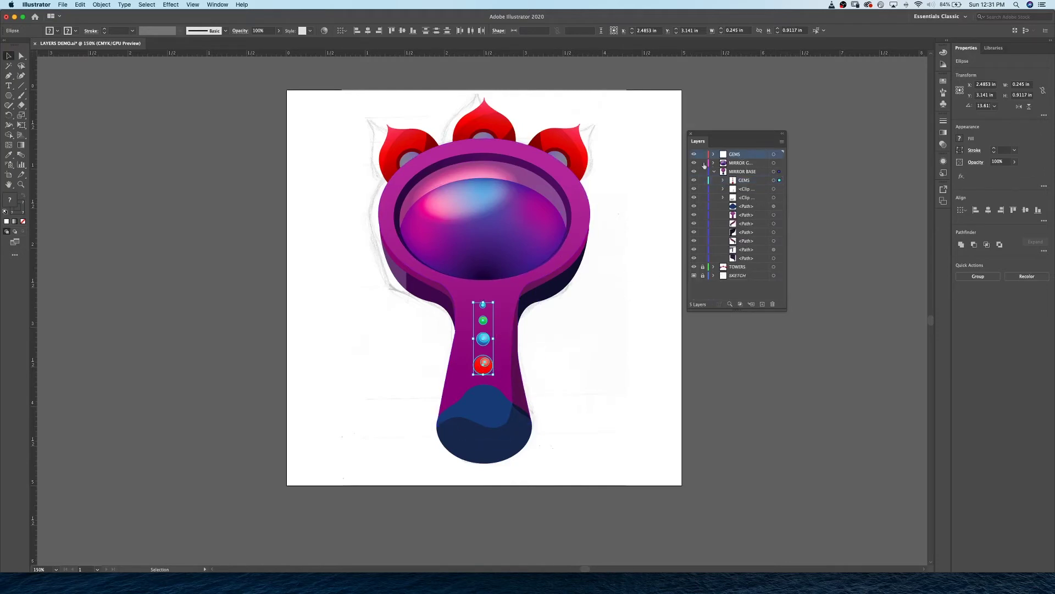
click(773, 304)
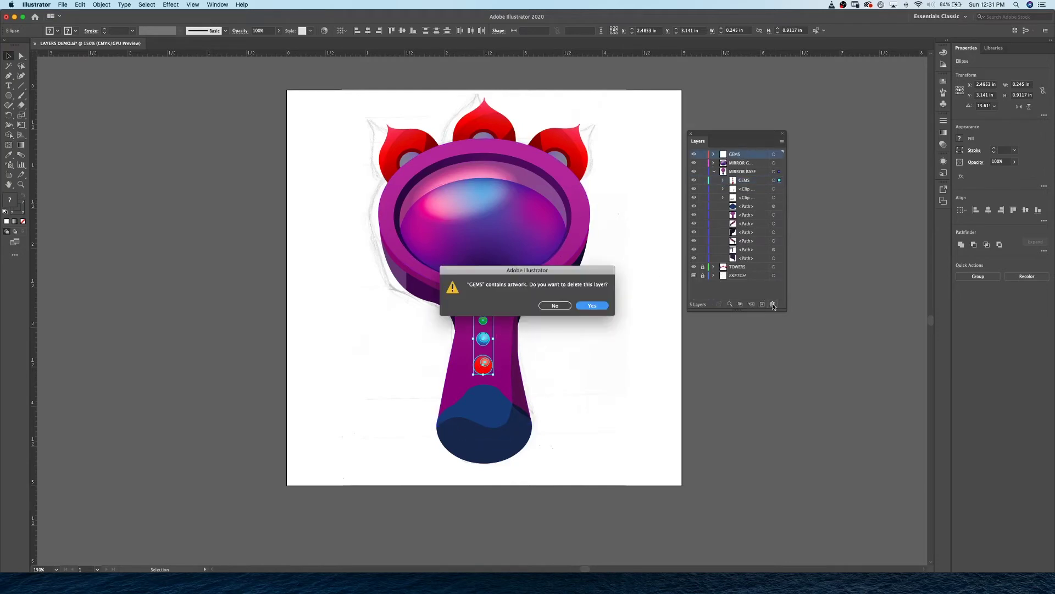
click(590, 306)
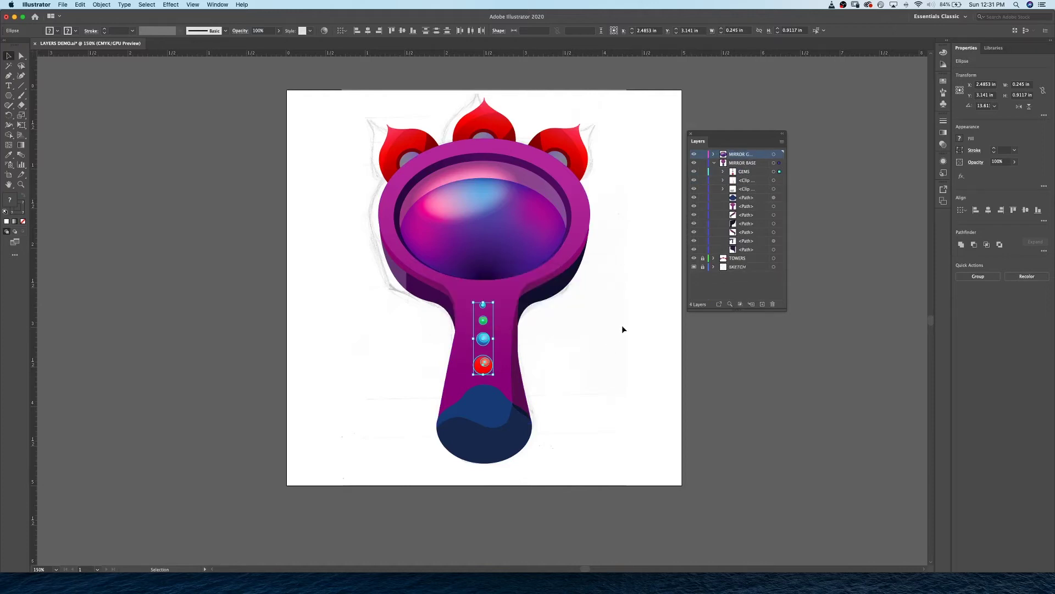
click(614, 319)
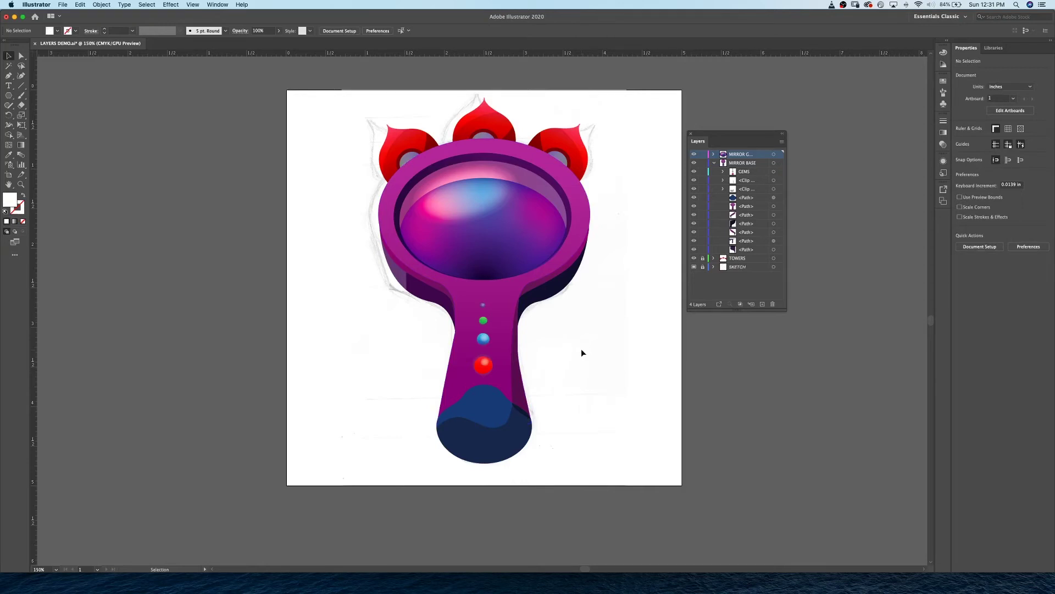
Collapse the MIRROR BASE layer's contents and set the MIRROR GLASS layer's color to Green
click(714, 163)
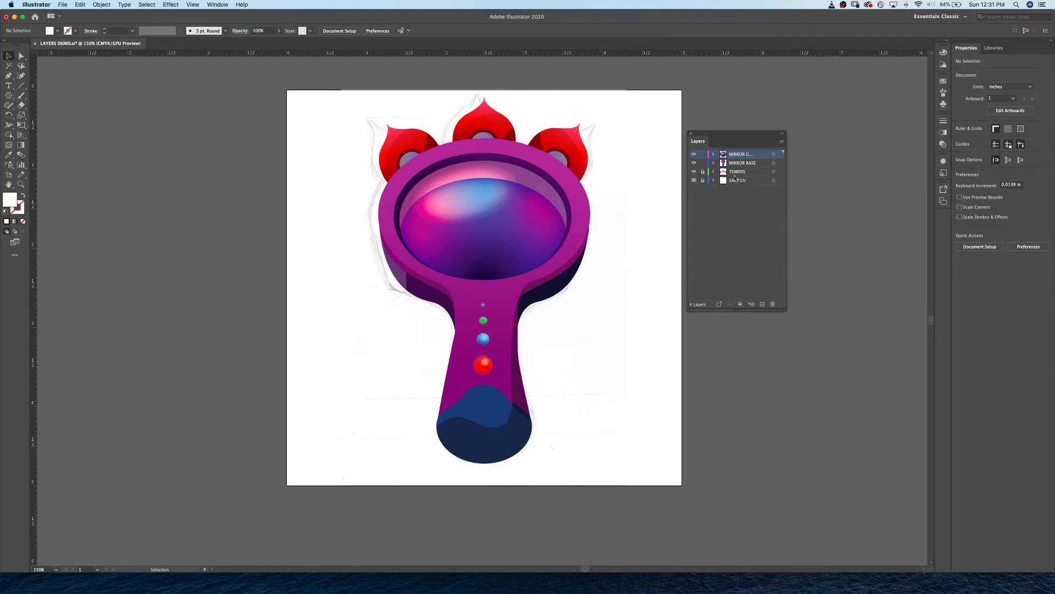
key(super+equal)
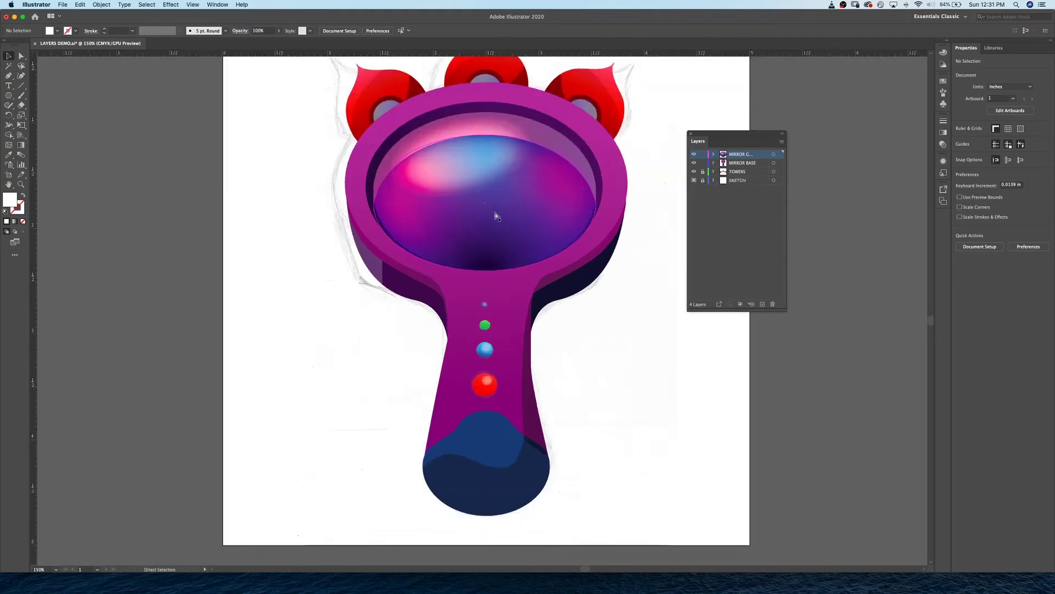
key(super+equal)
drag(582, 201, 558, 280)
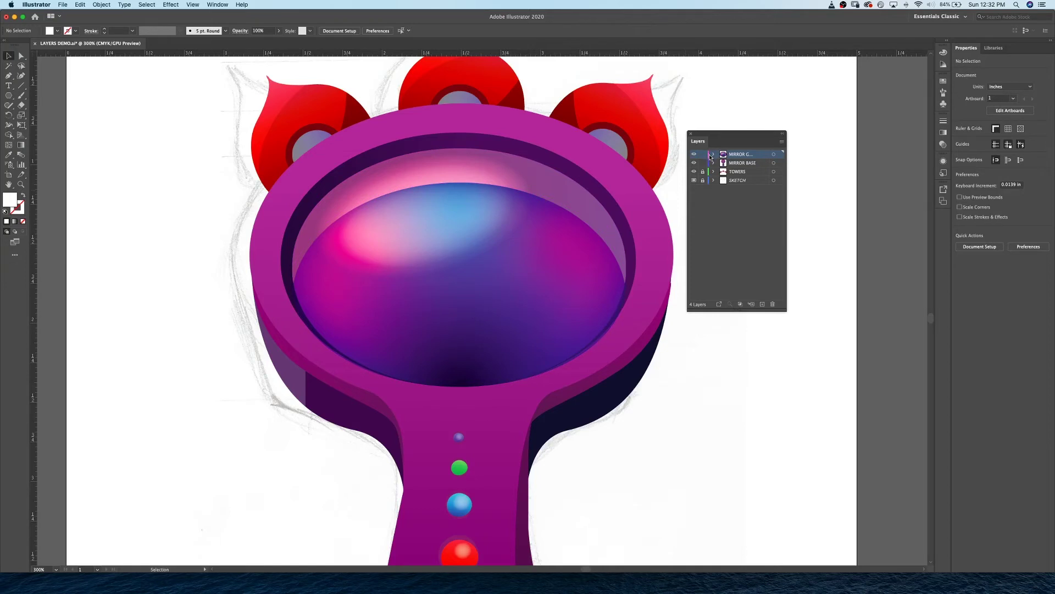
double_click(759, 158)
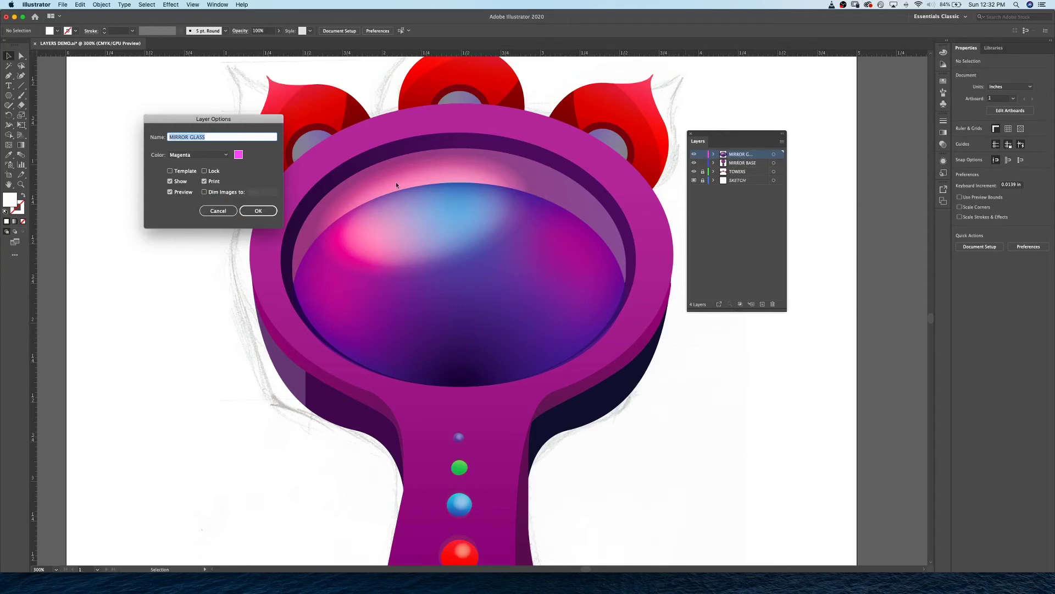
click(223, 154)
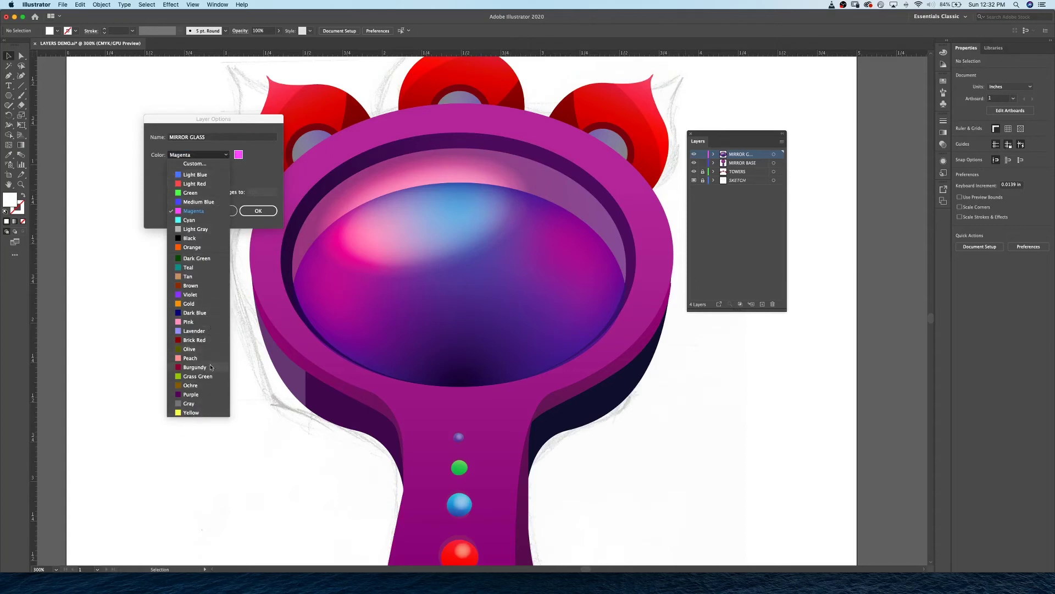
click(188, 194)
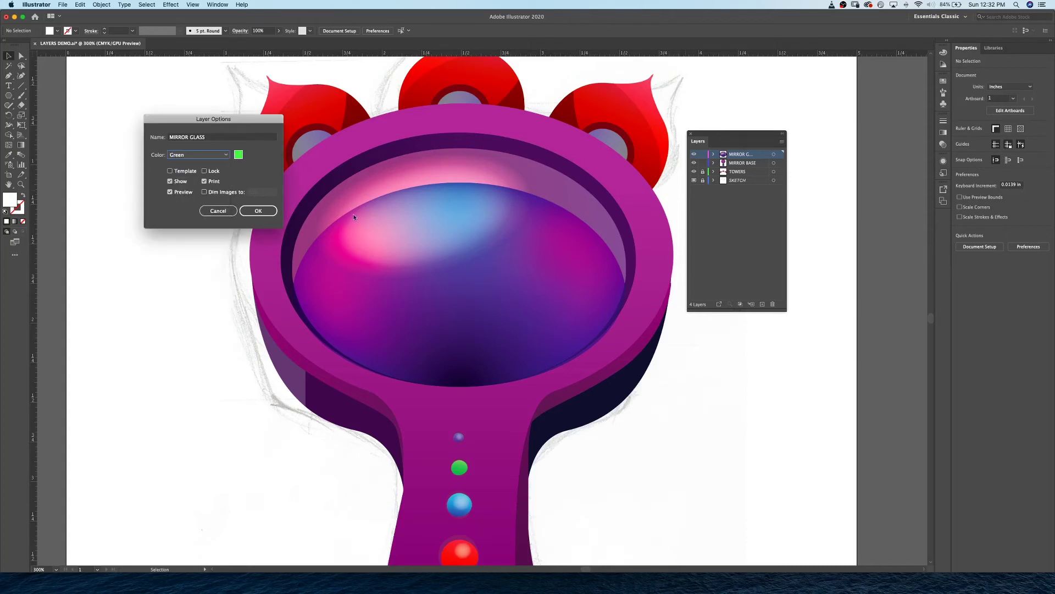
click(240, 157)
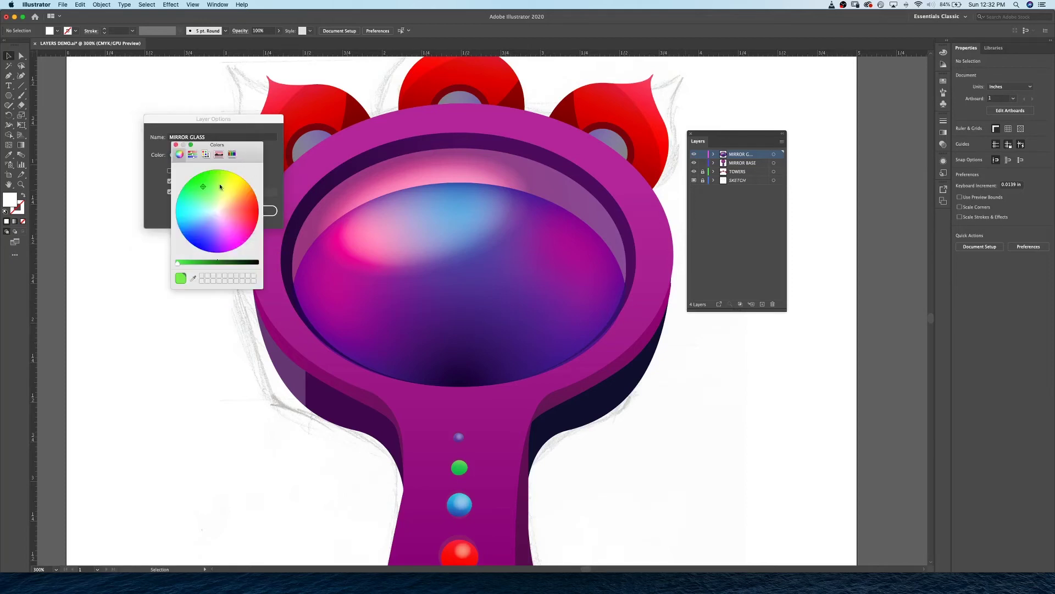
click(232, 154)
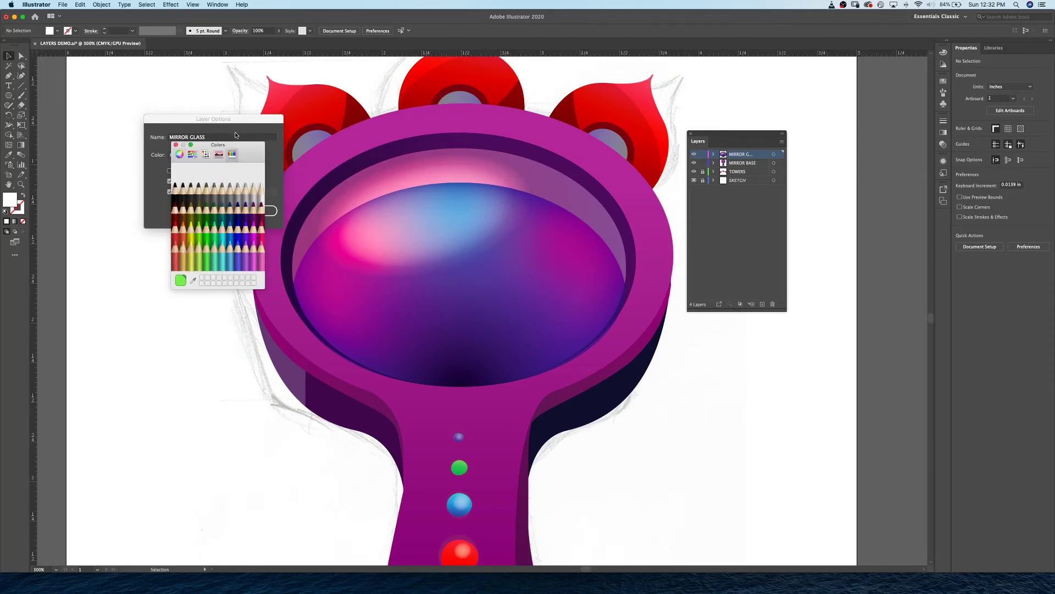
click(176, 145)
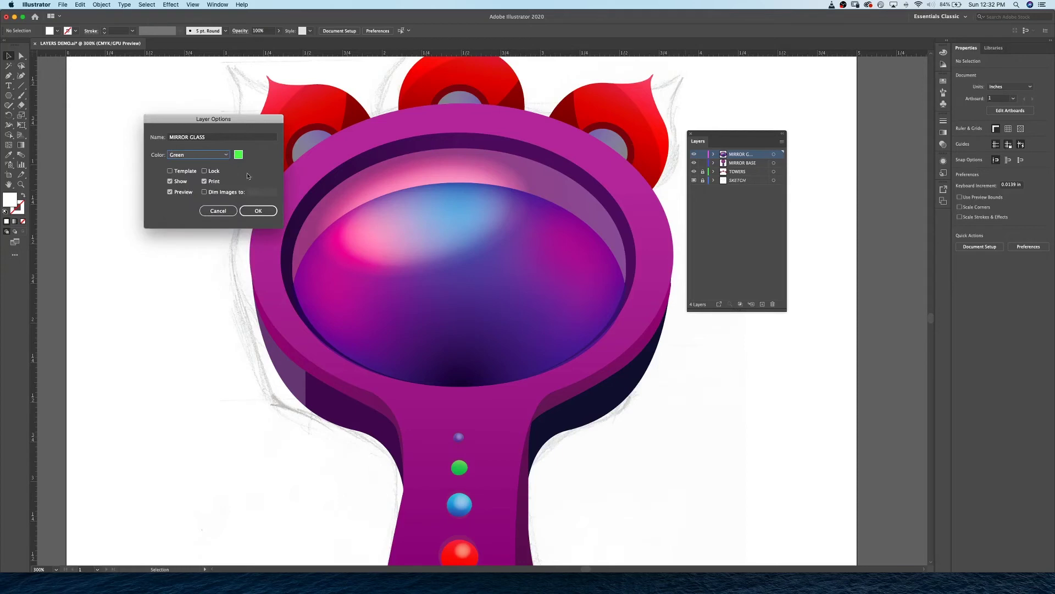
click(262, 212)
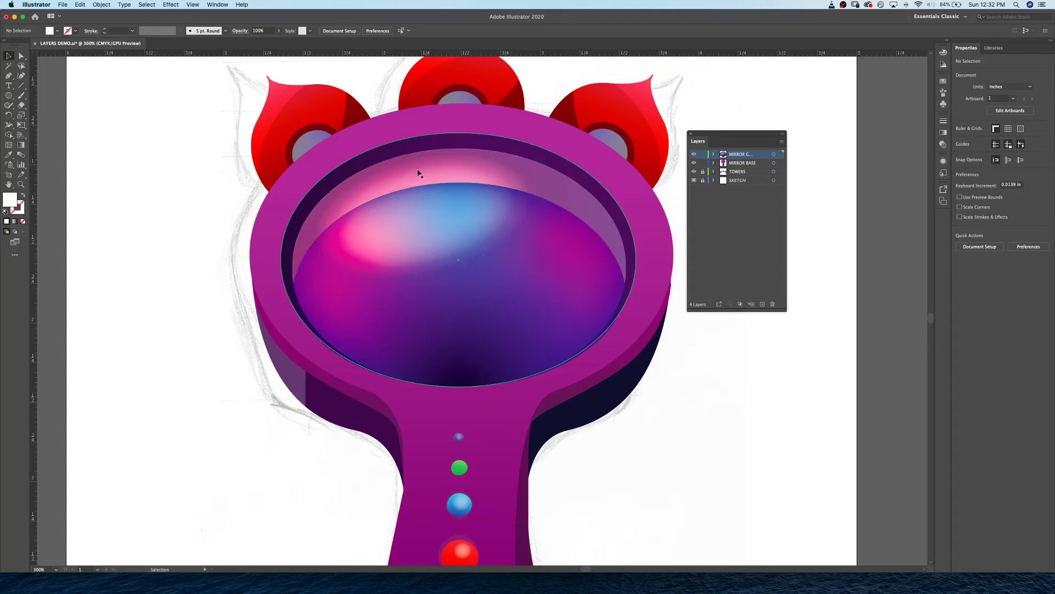
Unlock the TOWERS layer and set its layer color to a custom light blue from the color wheel
click(747, 172)
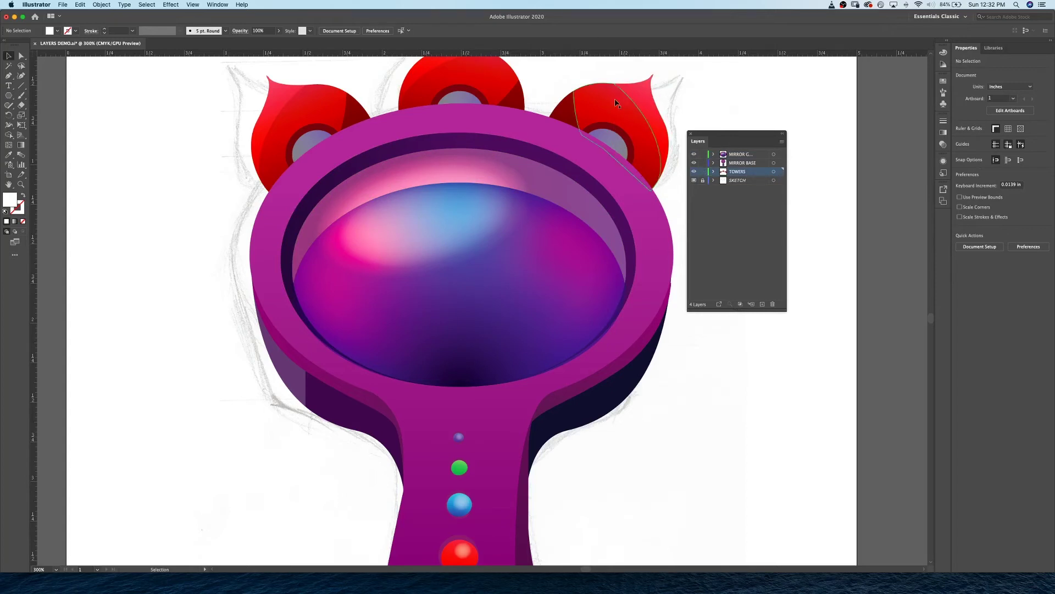
key(space)
drag(582, 68, 594, 153)
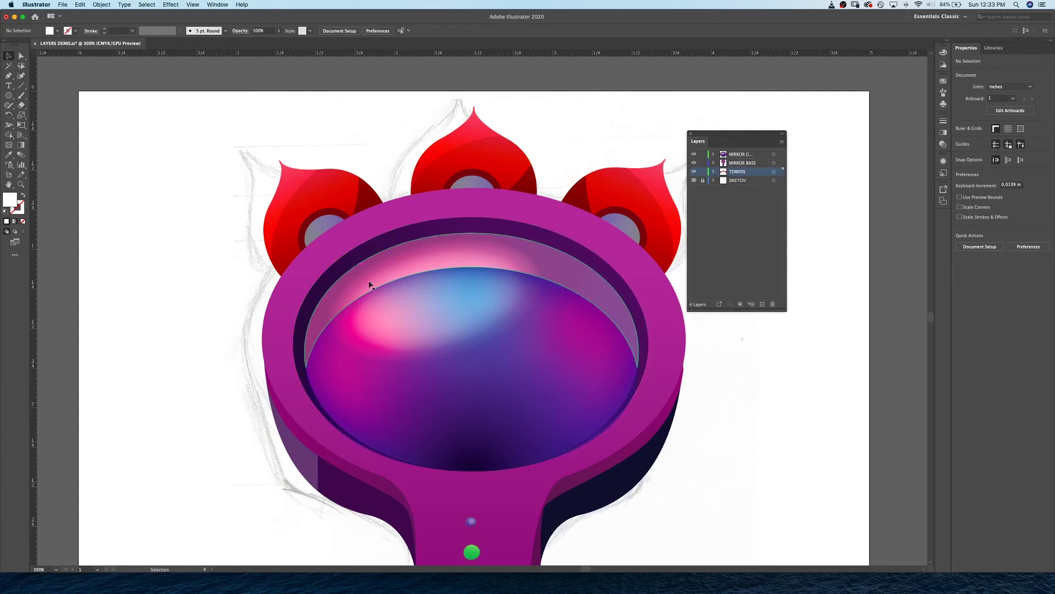
double_click(757, 176)
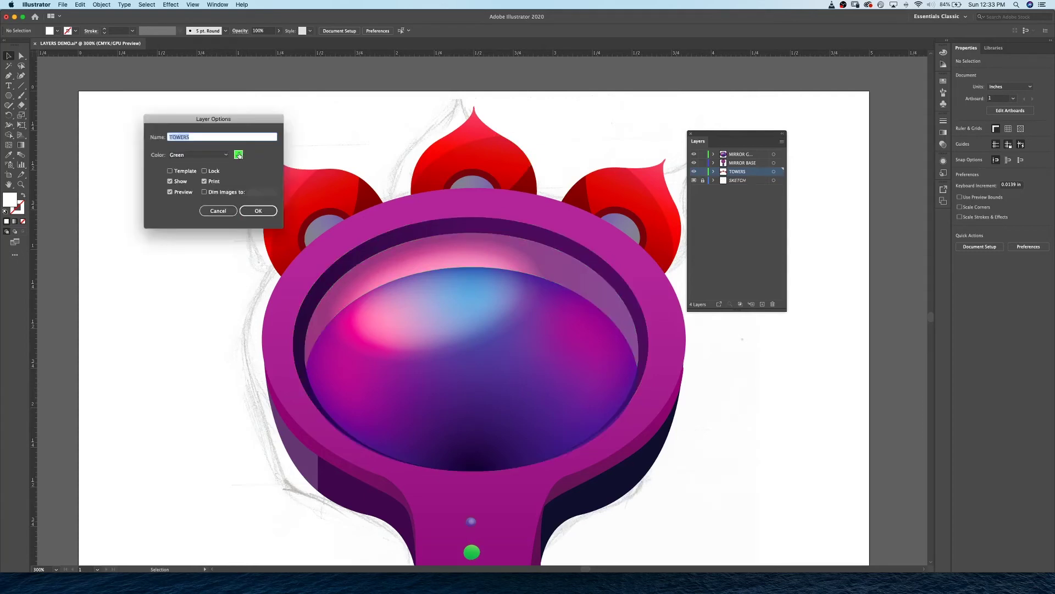
click(239, 155)
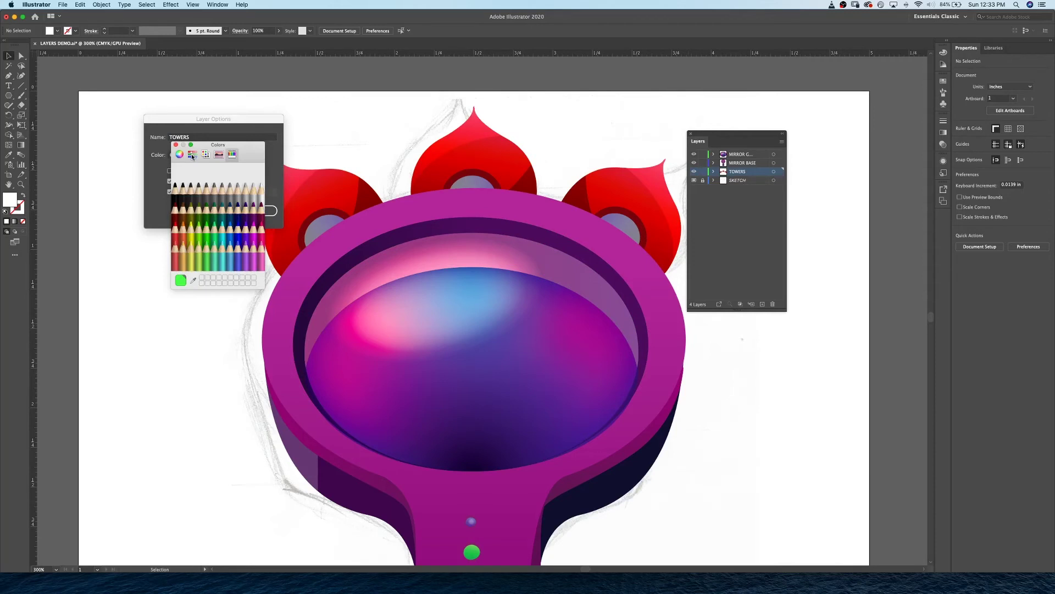
click(179, 154)
click(201, 220)
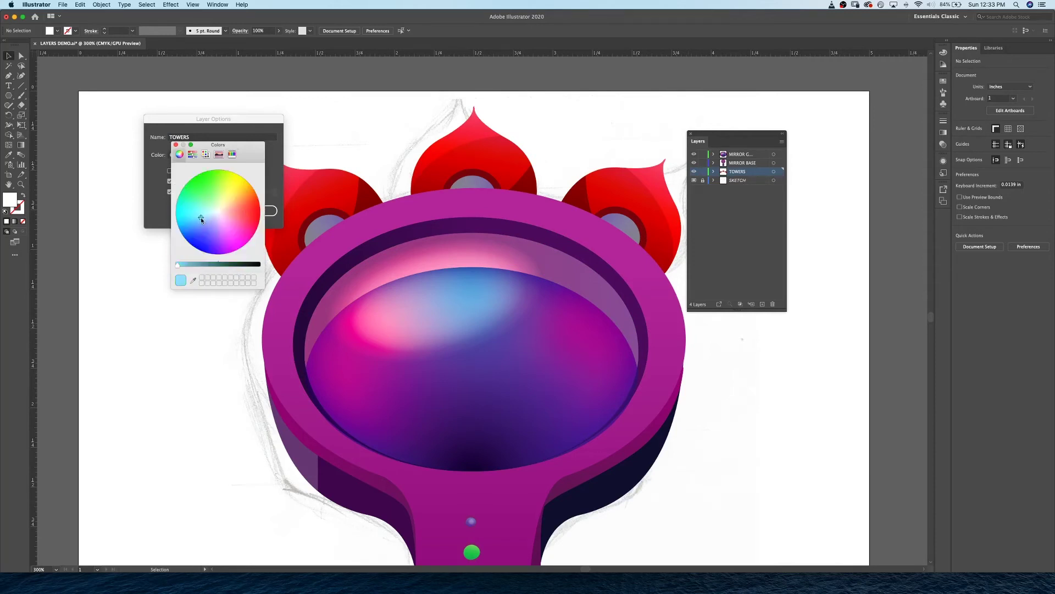
drag(199, 218, 190, 215)
click(176, 145)
click(259, 211)
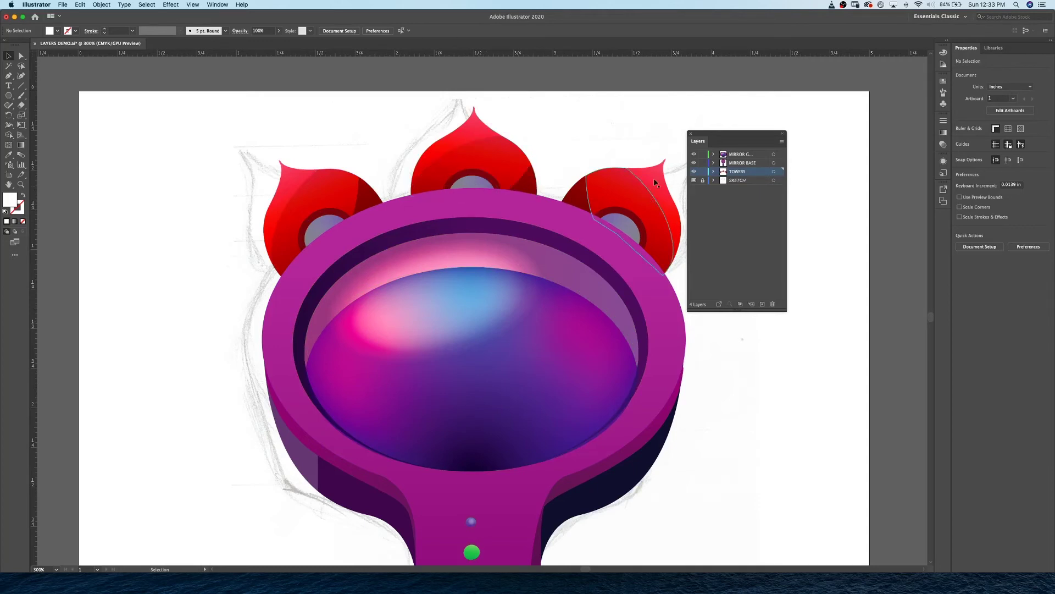
key(super+Tab)
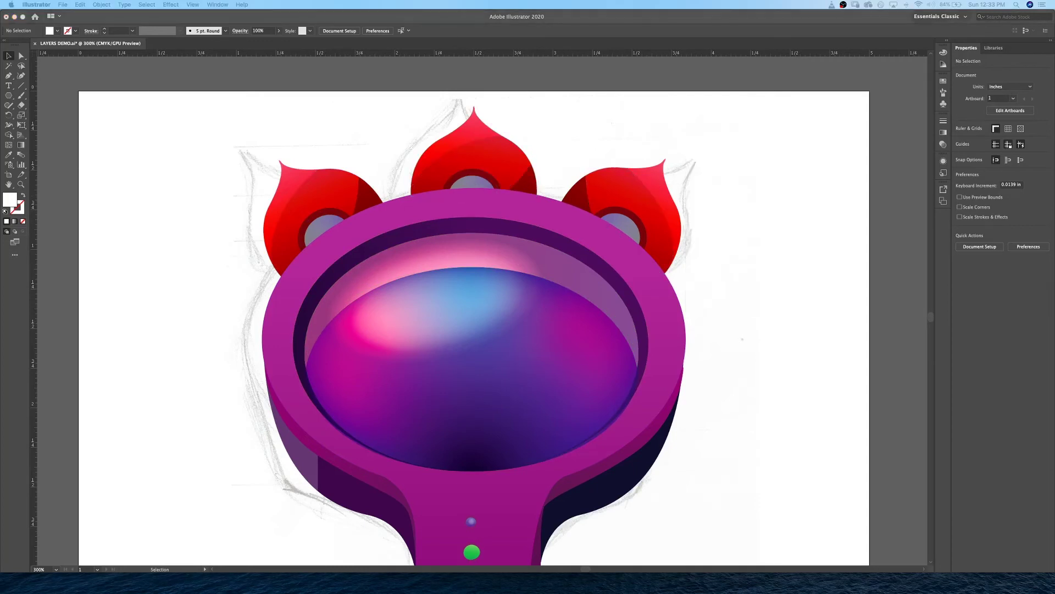
click(644, 134)
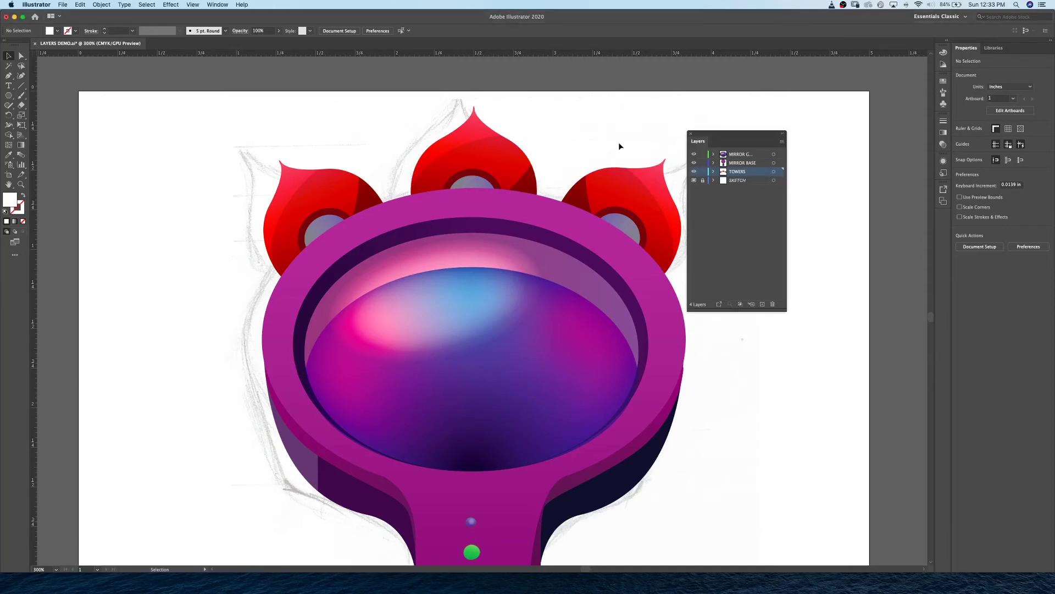
Make MIRROR BASE the active layer and expand its contents, with the whole mirror in view
key(space)
drag(596, 304, 537, 231)
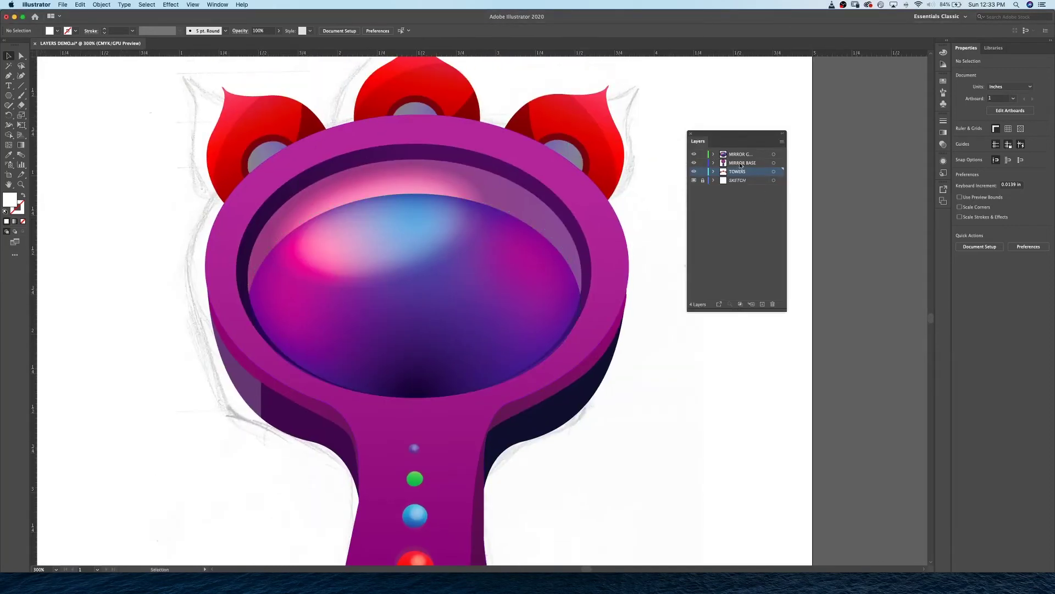
click(740, 164)
click(714, 163)
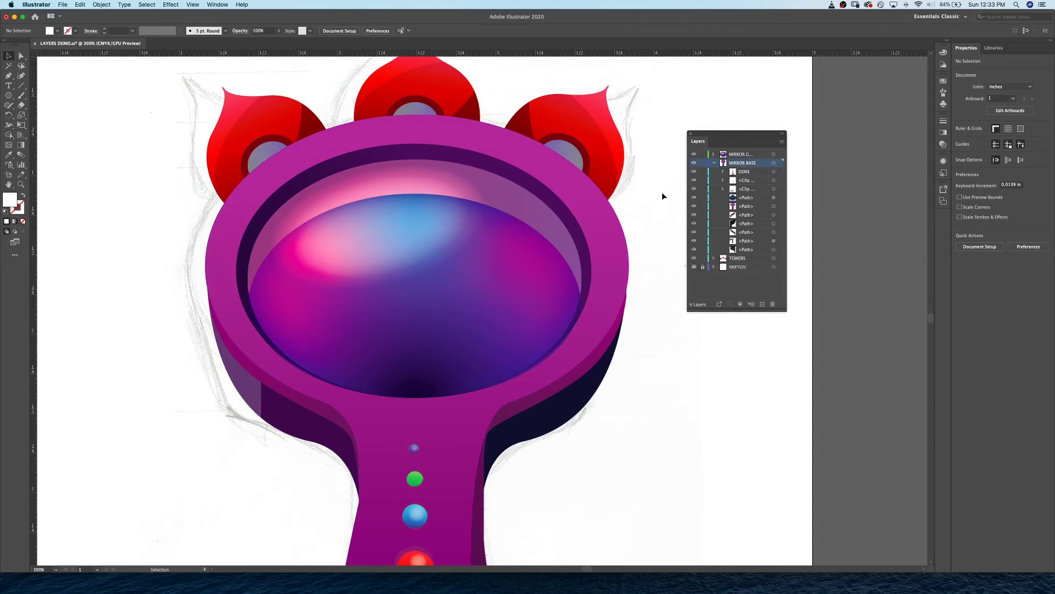
key(super+minus)
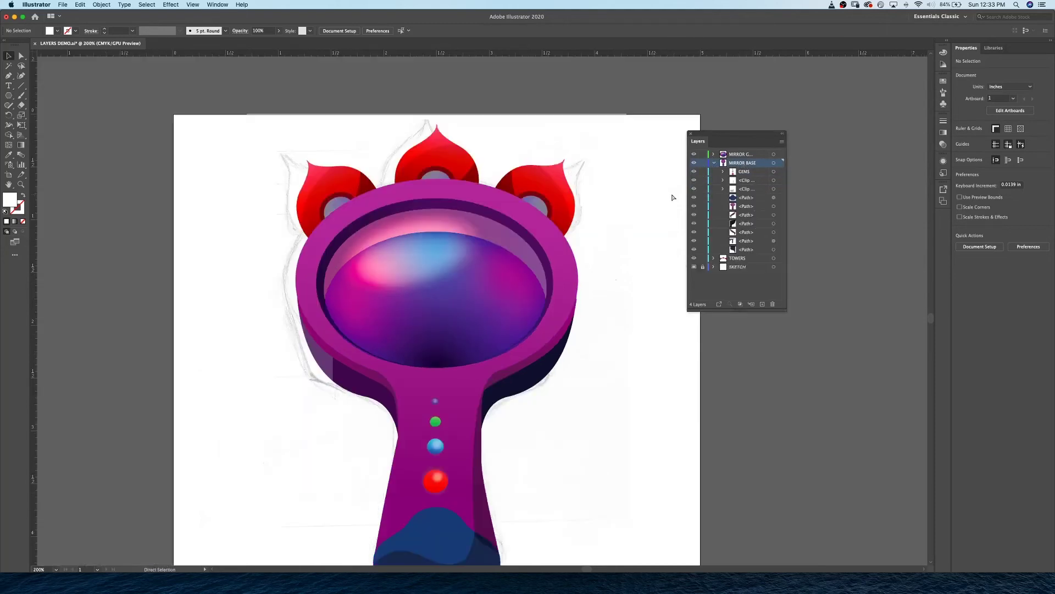
drag(596, 252, 601, 207)
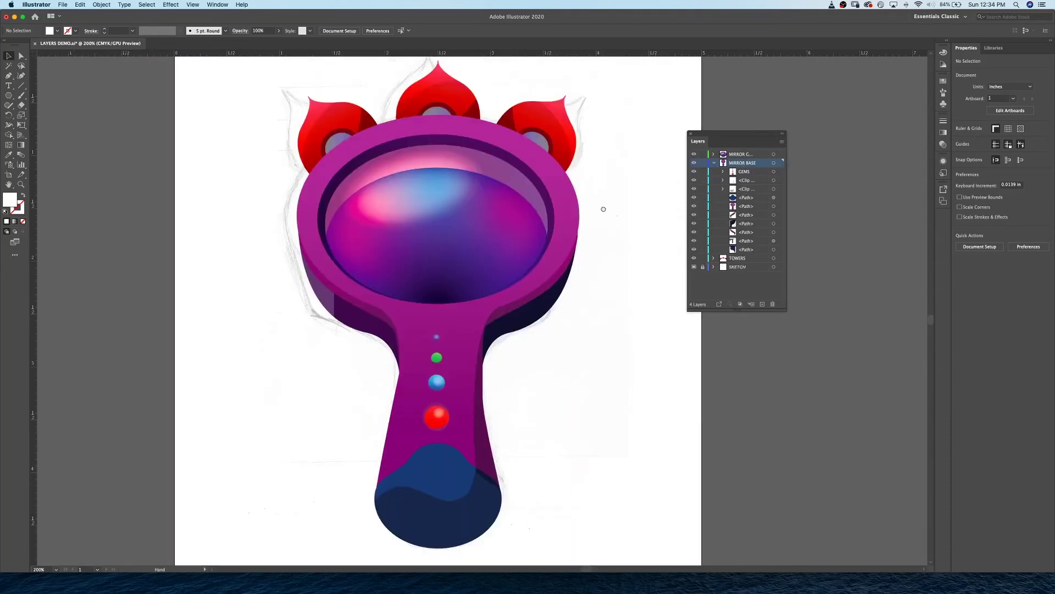
Select the dark purple shading path on the lower-left side of the mirror frame and move it up one level with Bring Forward
click(345, 319)
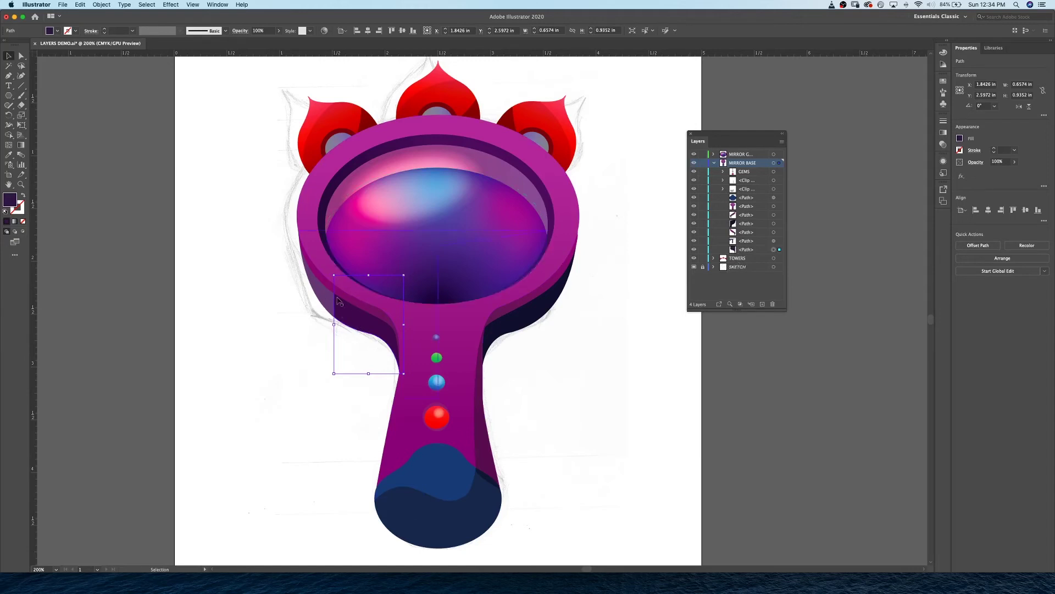
right_click(374, 328)
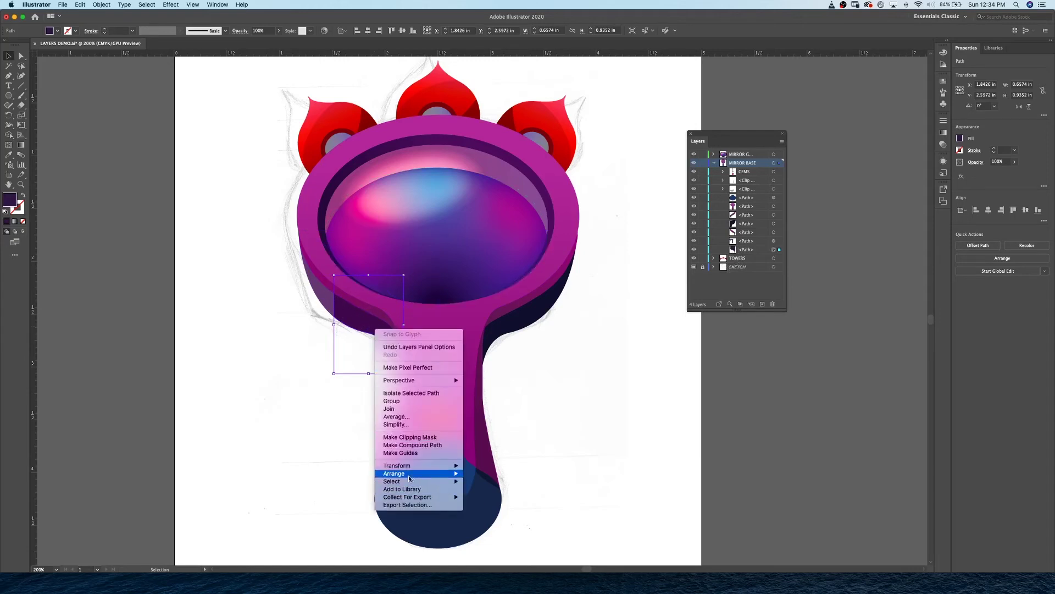
mouse_move(412, 476)
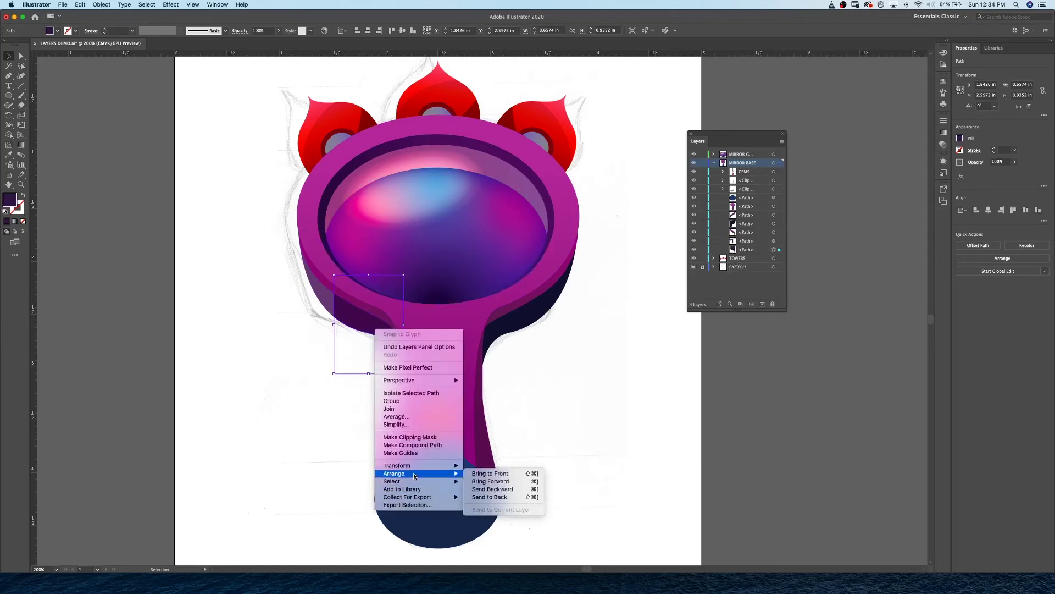
click(526, 483)
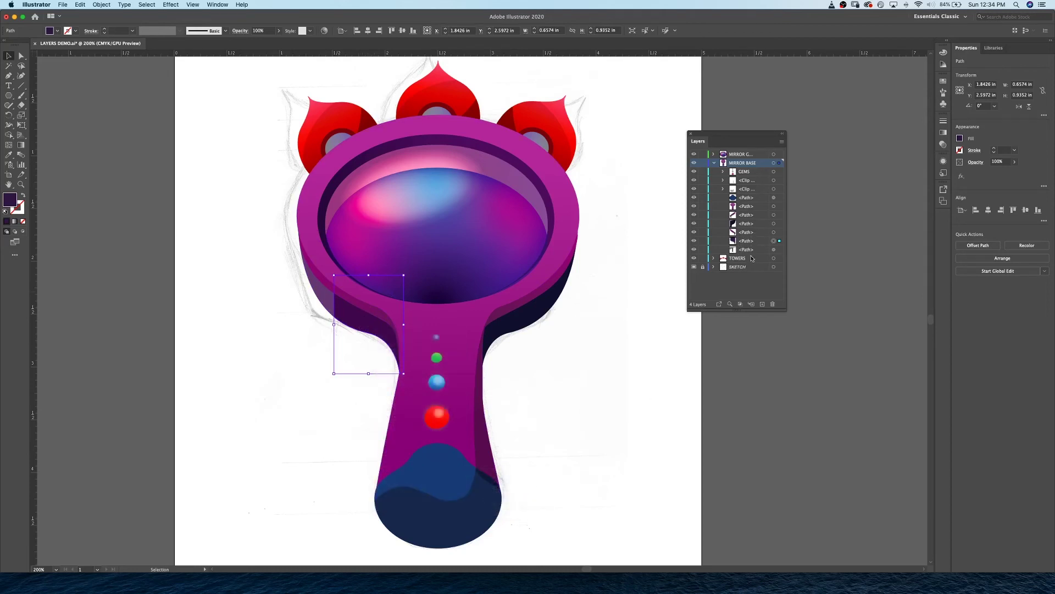
Shift the shading path back and forth in the stacking order, and bring it forward stepwise above GEMS inside MIRROR BASE
key(super+bracketright)
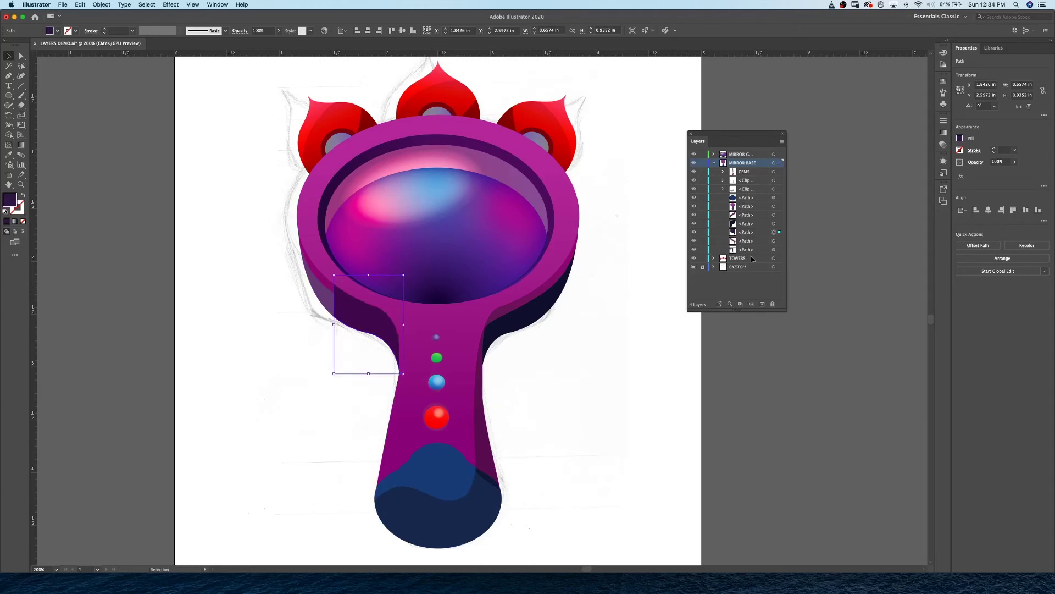
key(super+bracketleft)
key(super+bracketright)
key(super+bracketleft)
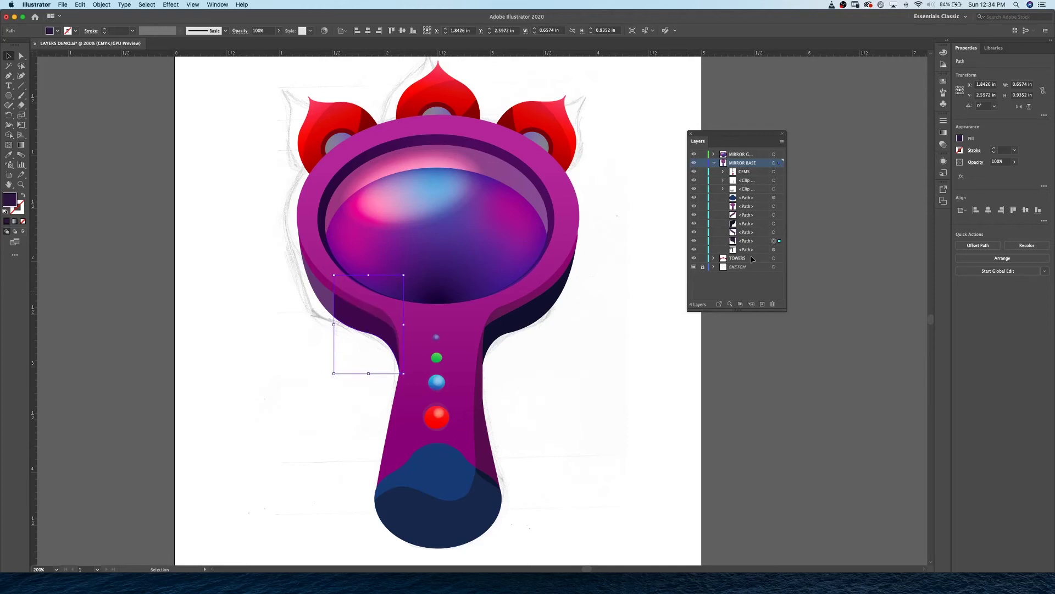
key(super+bracketright)
key(super+bracketright)
key(super+bracketright)
key(super+bracketright)
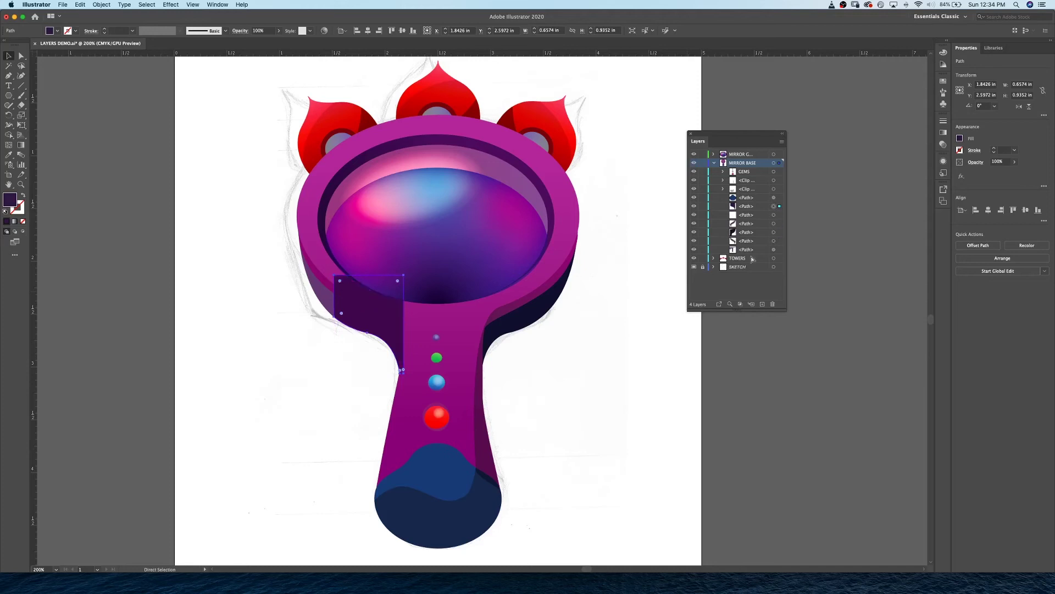
key(super+bracketright)
key(super+bracketright)
key(super+bracketright)
key(super+bracketright)
key(v)
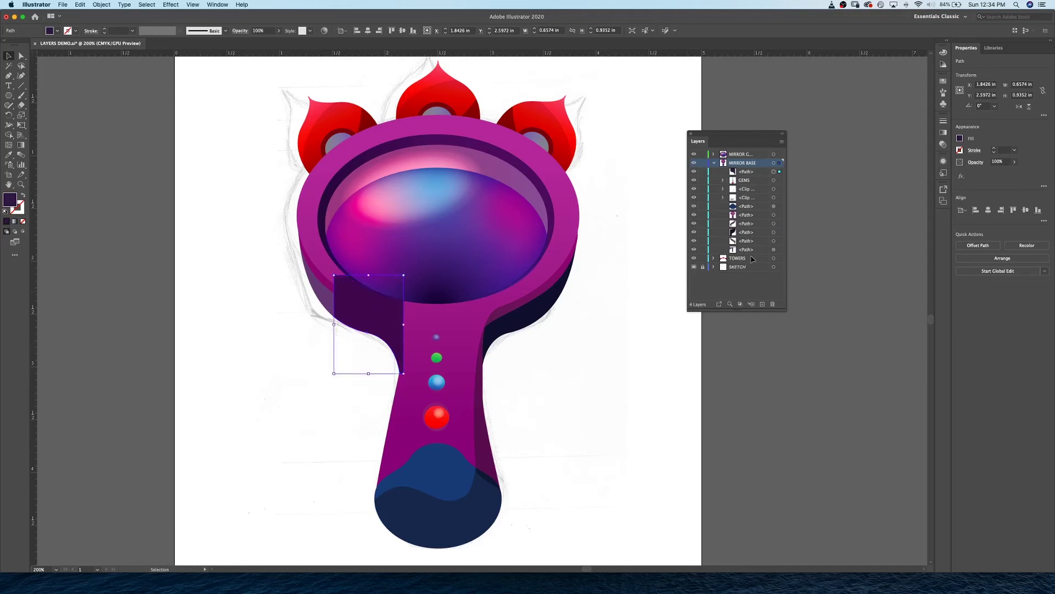
Send the shading path backward step by step to the bottom of the MIRROR BASE layer
key(a)
key(super+bracketleft)
key(super+bracketleft)
key(super+bracketleft)
key(super+bracketleft)
key(super+bracketleft)
key(super+bracketleft)
key(super+bracketleft)
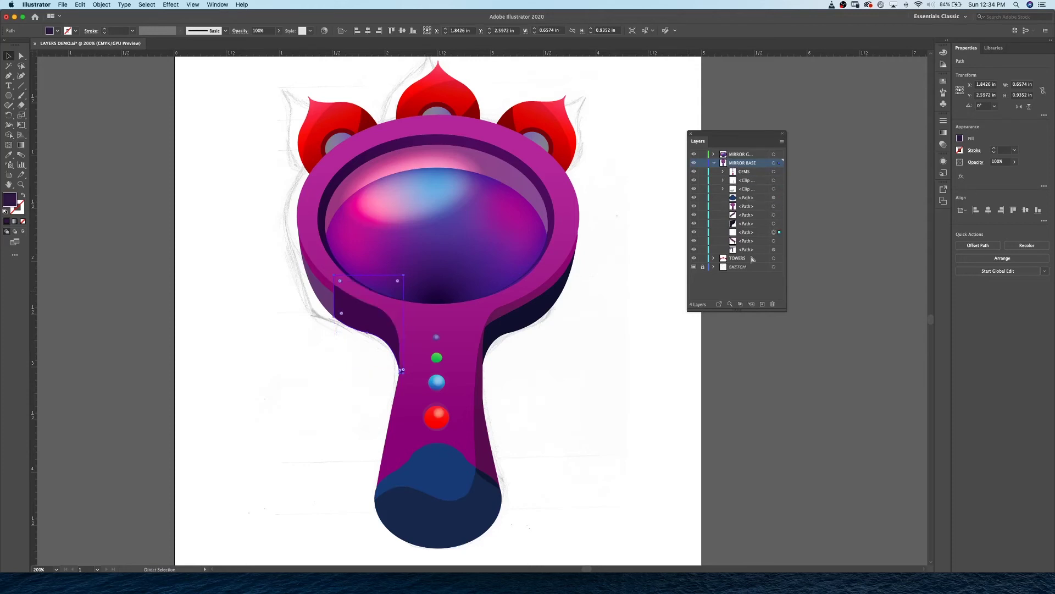
key(super+bracketleft)
key(super+bracketleft)
key(v)
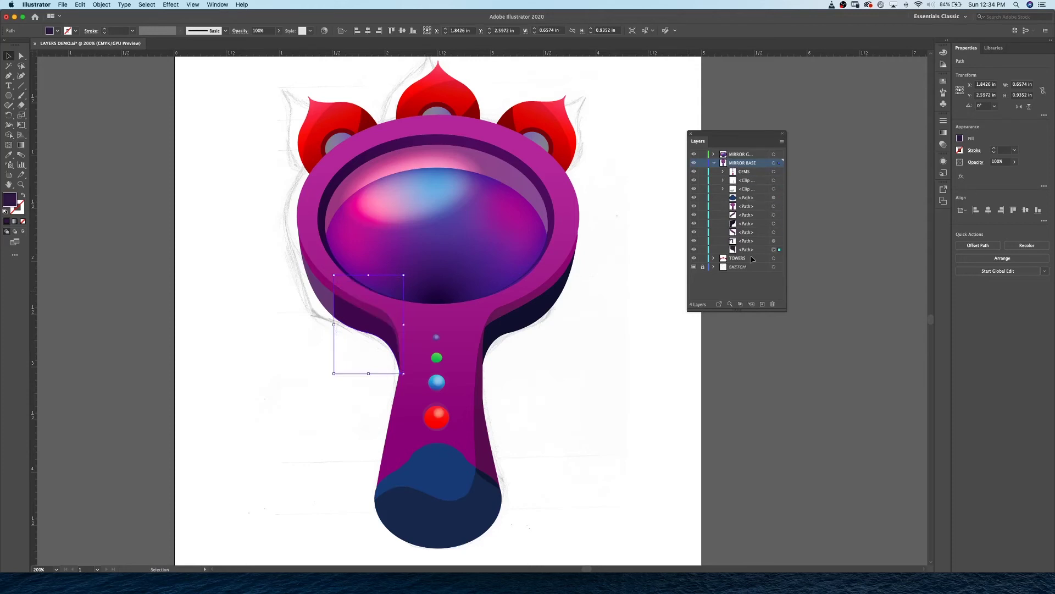
Move the shading path to the top of the MIRROR BASE layer in one go with Bring to Front
right_click(356, 319)
mouse_move(426, 463)
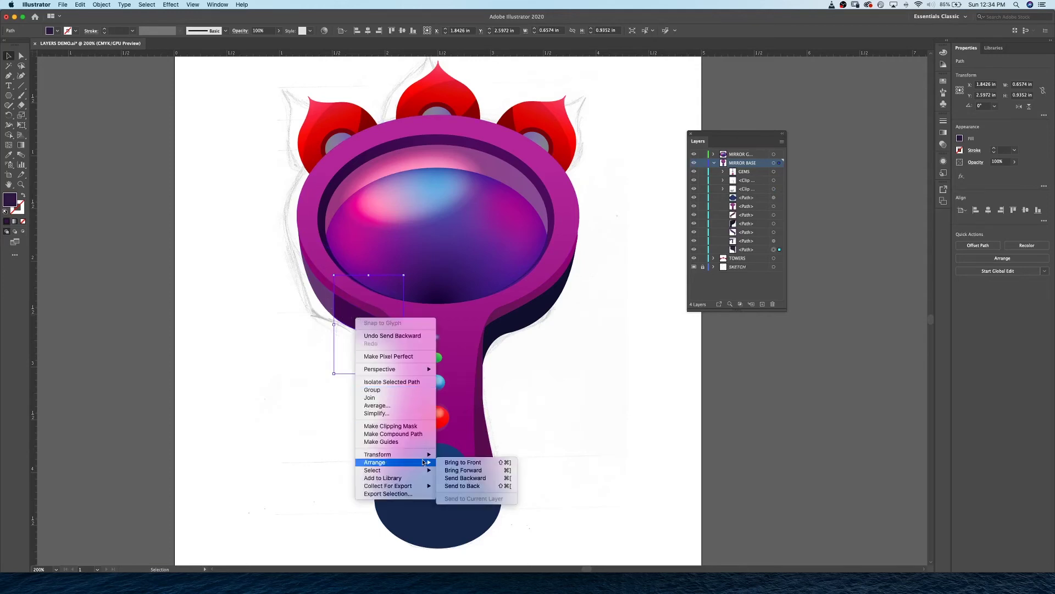
click(465, 463)
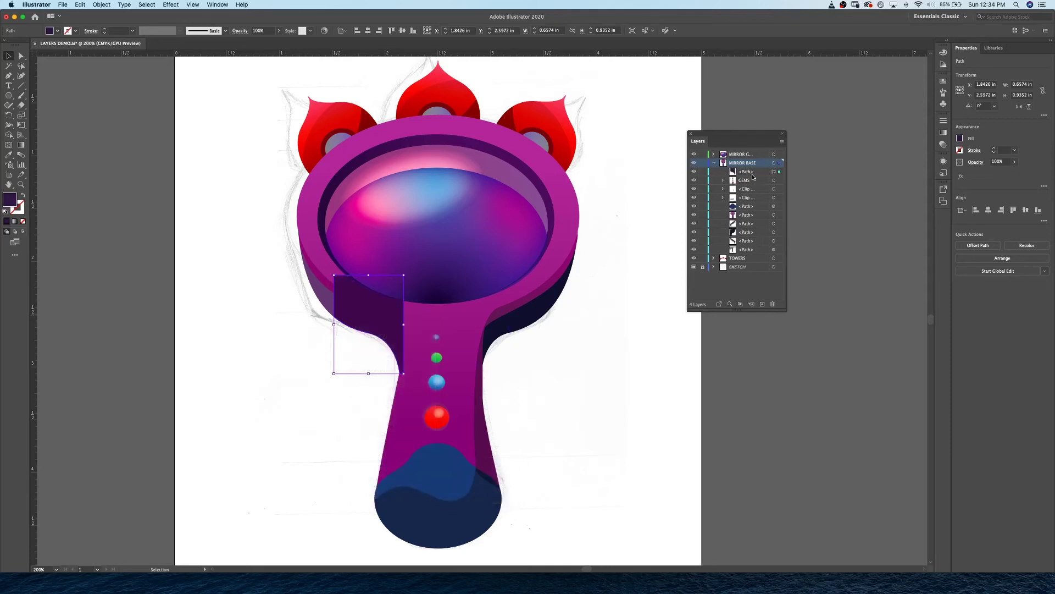
Send the dark purple shading path to the bottom of the MIRROR BASE layer with Send to Back and deselect it
right_click(382, 319)
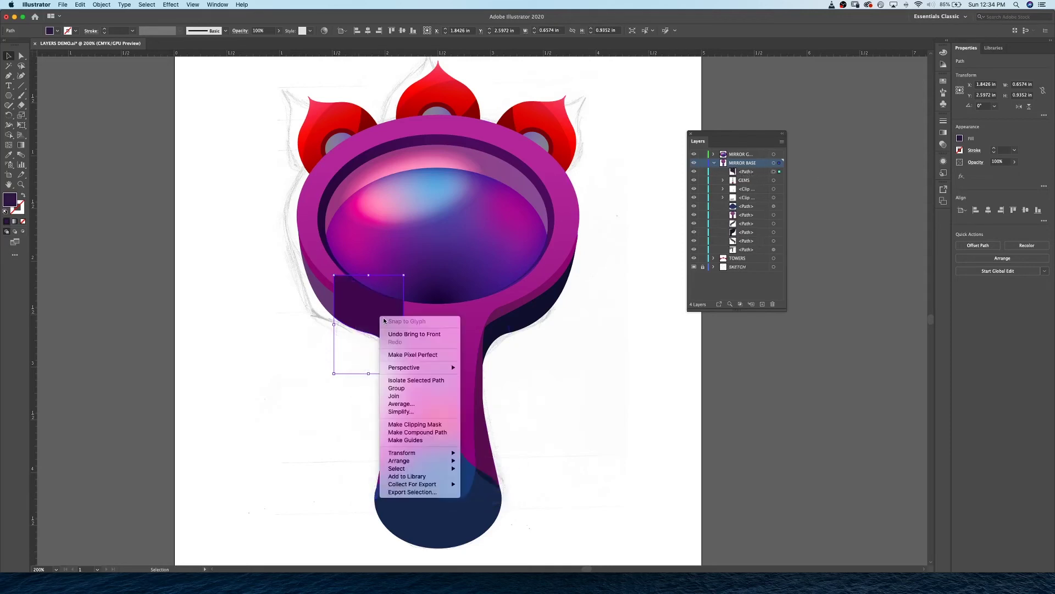
mouse_move(419, 454)
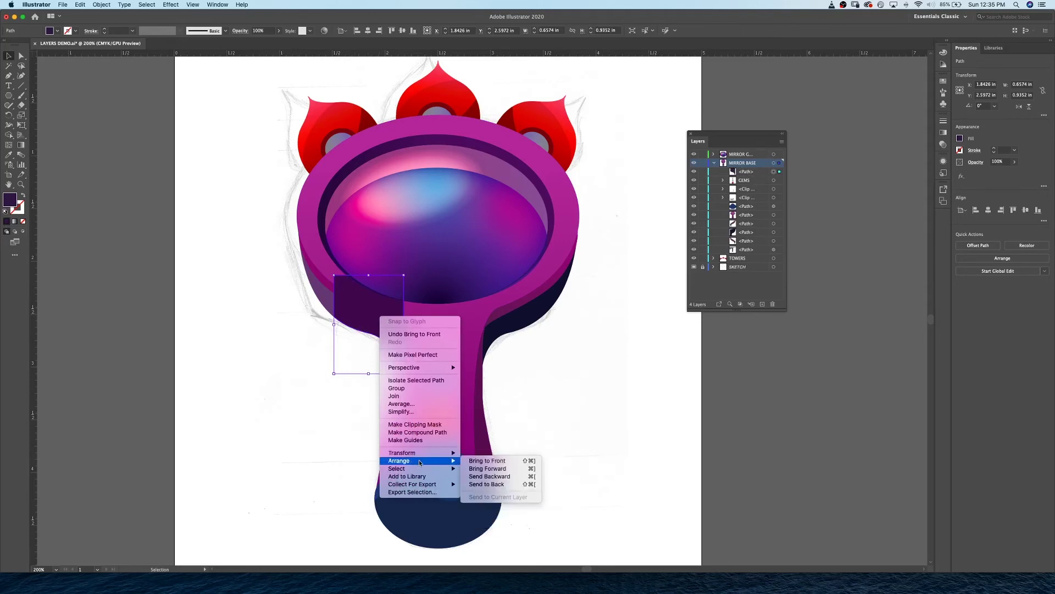
click(515, 483)
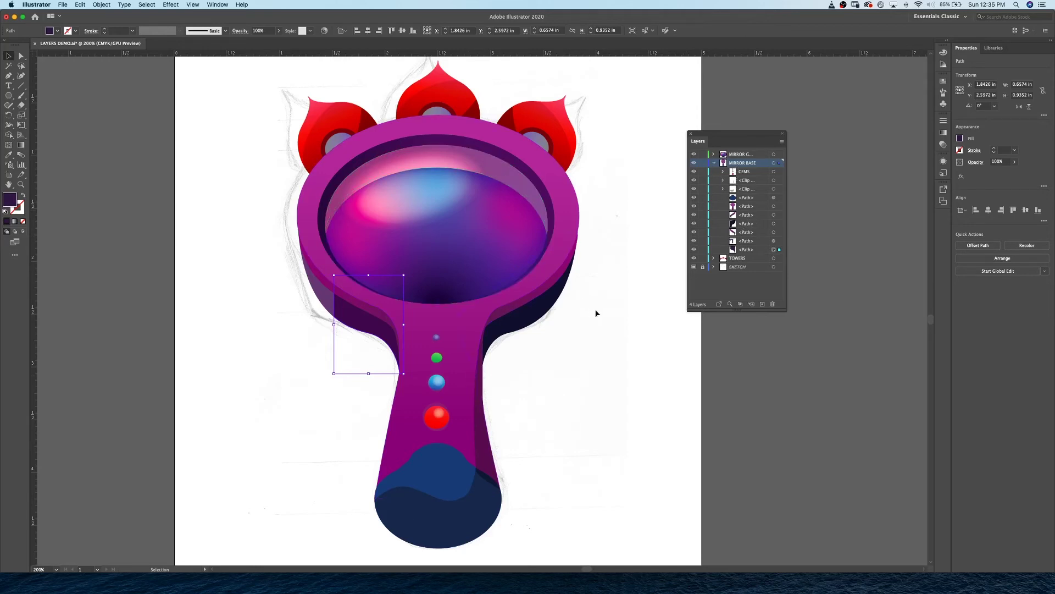
click(561, 354)
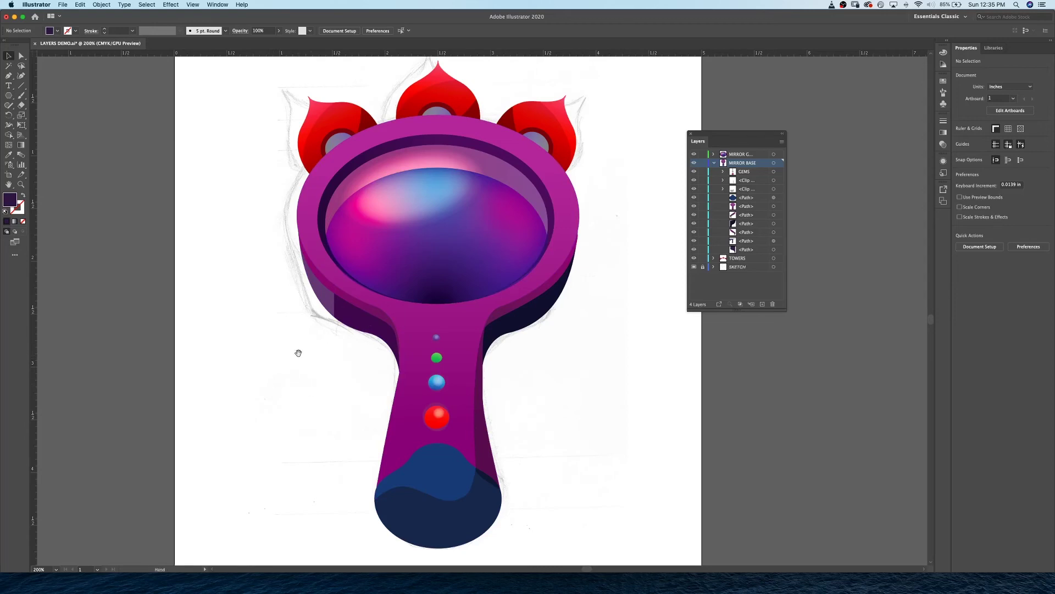
Create a new layer, move it out of MIRROR BASE to the top of the layer stack, and name it GEMS
mouse_move(297, 349)
mouse_down()
mouse_move(300, 385)
mouse_move(296, 369)
mouse_up()
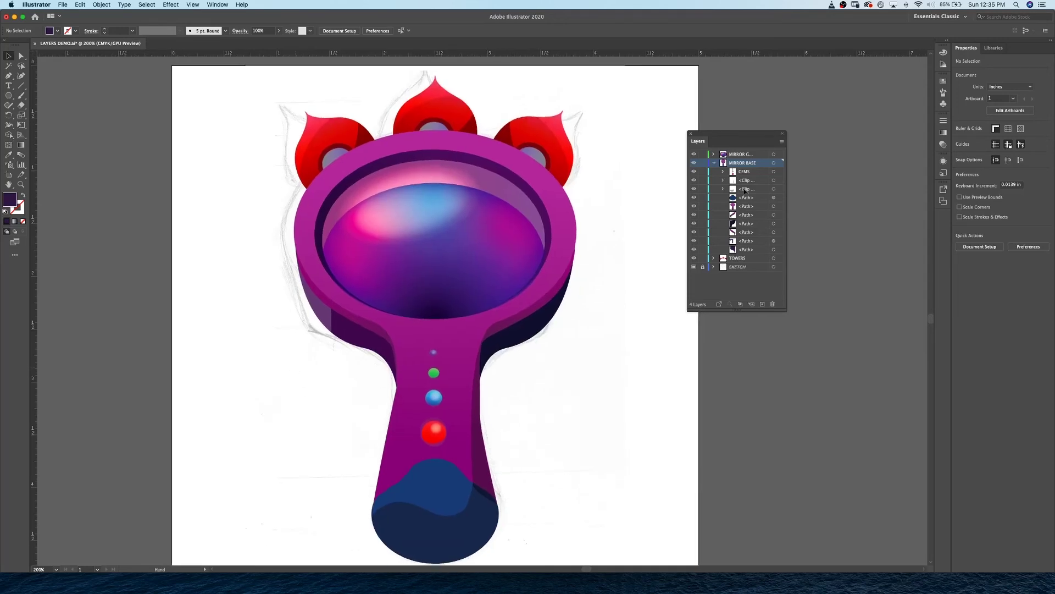
click(714, 164)
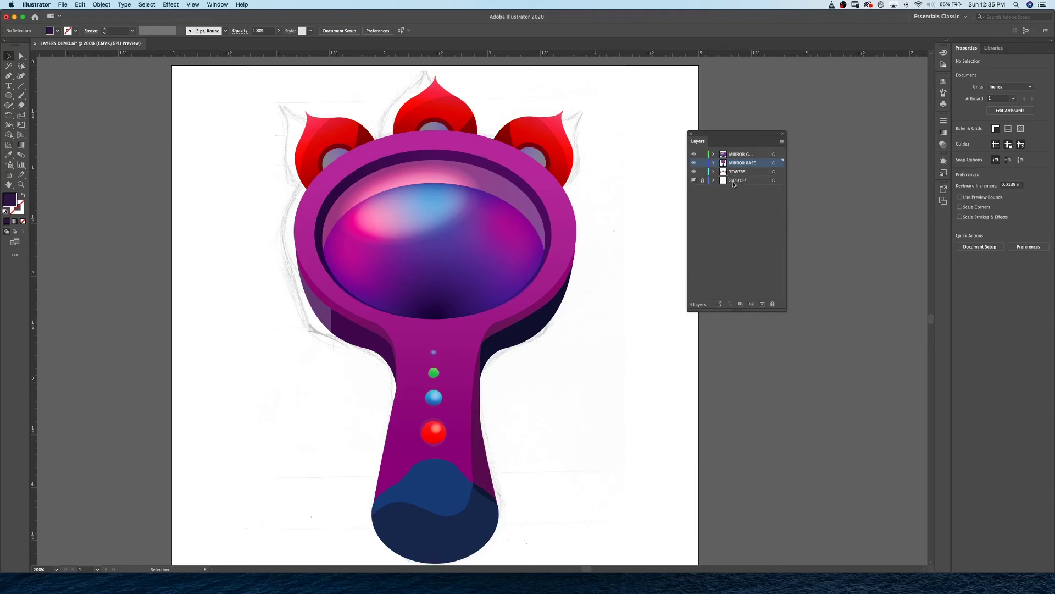
click(713, 163)
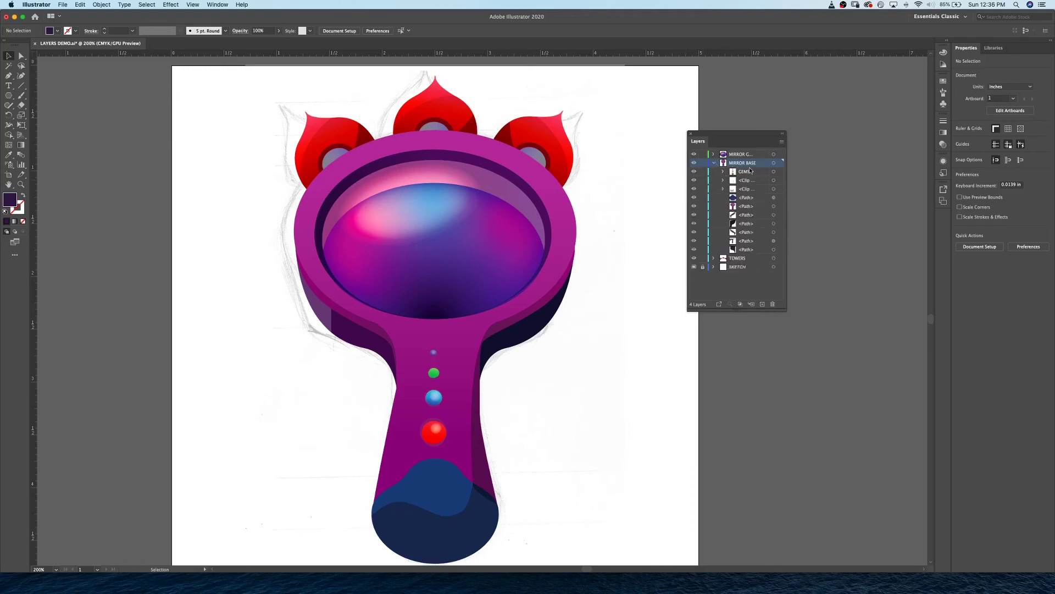
click(748, 172)
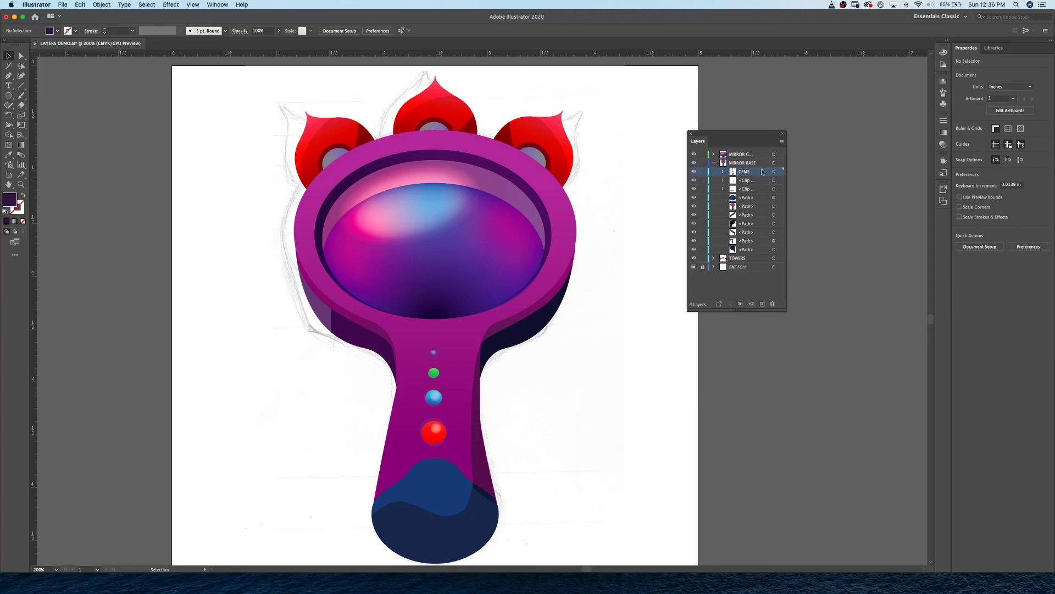
click(762, 304)
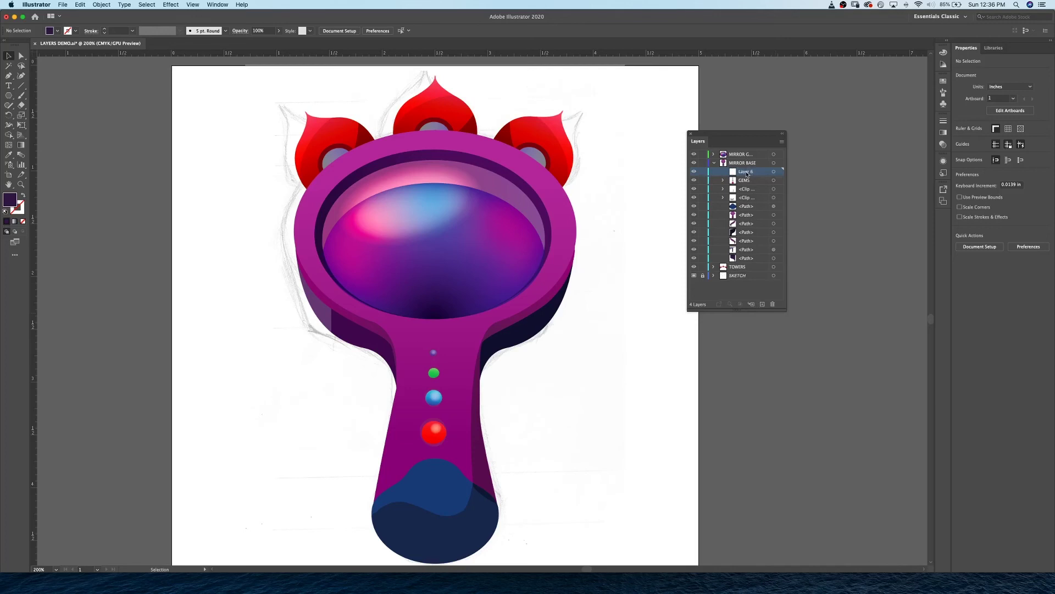
drag(747, 175, 743, 153)
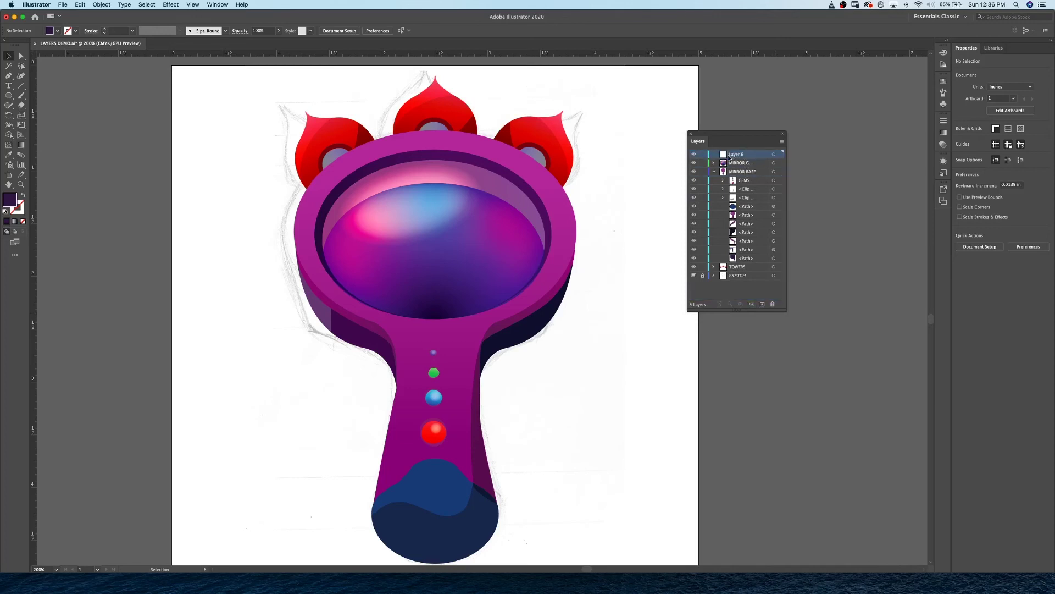
double_click(739, 155)
text(GEMS)
key(Return)
Lock everything except the GEMS sublayer in MIRROR BASE and select the gems on the mirror handle
click(743, 181)
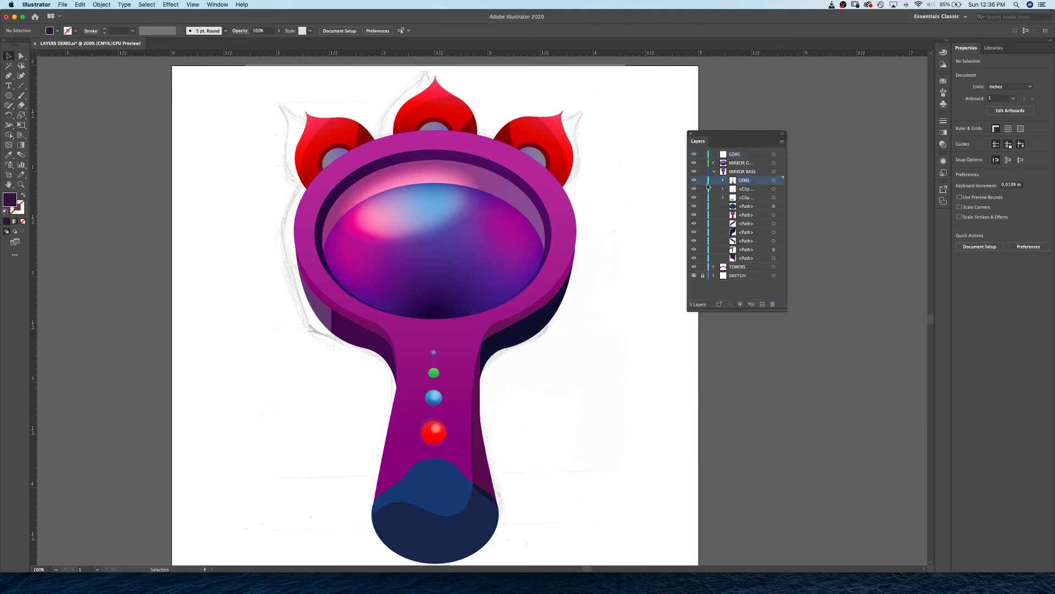
drag(704, 188, 709, 262)
drag(703, 163, 704, 154)
click(427, 463)
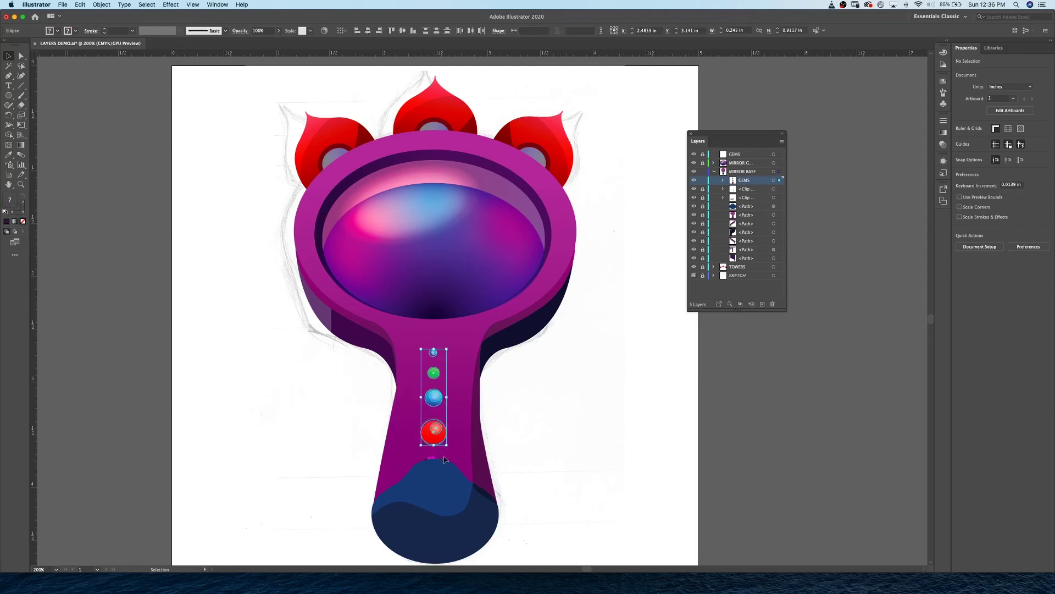
Unlock the locked layers and items, and move the selected gems into the top-level GEMS layer with Send to Current Layer
drag(703, 188, 708, 267)
drag(705, 156, 703, 164)
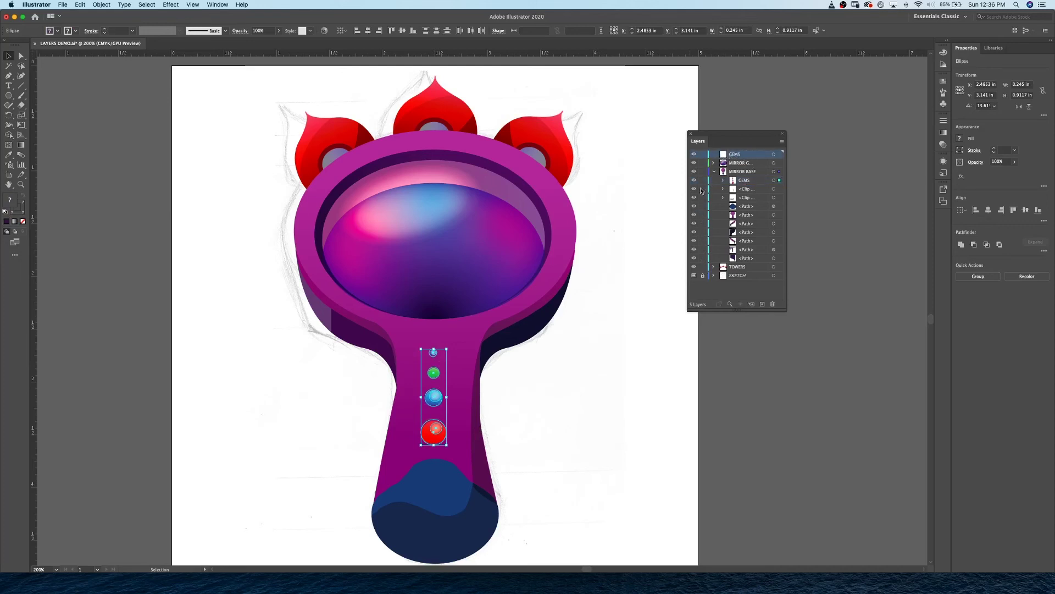
right_click(434, 401)
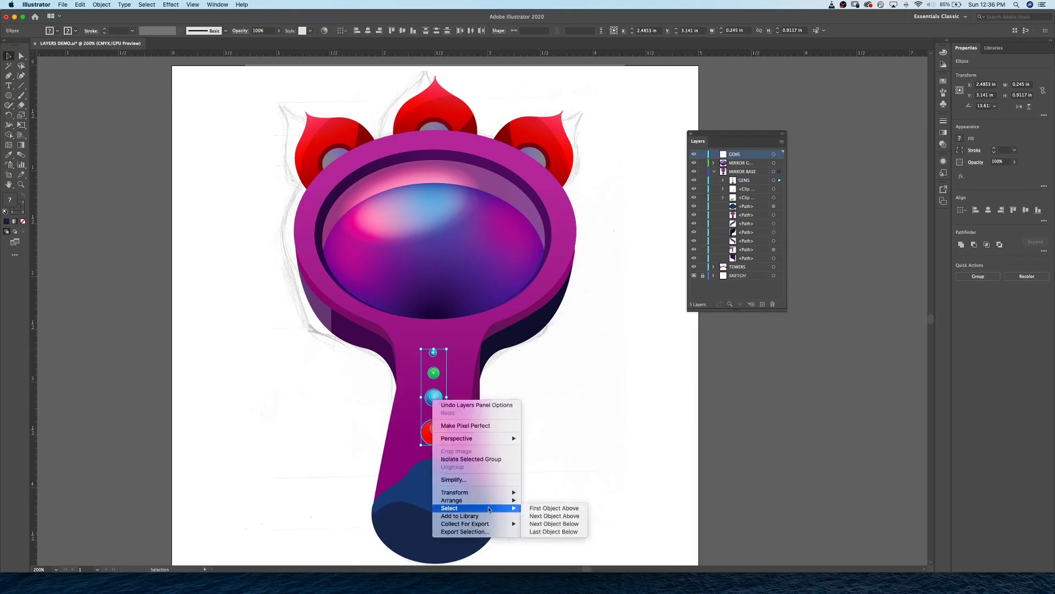
mouse_move(493, 502)
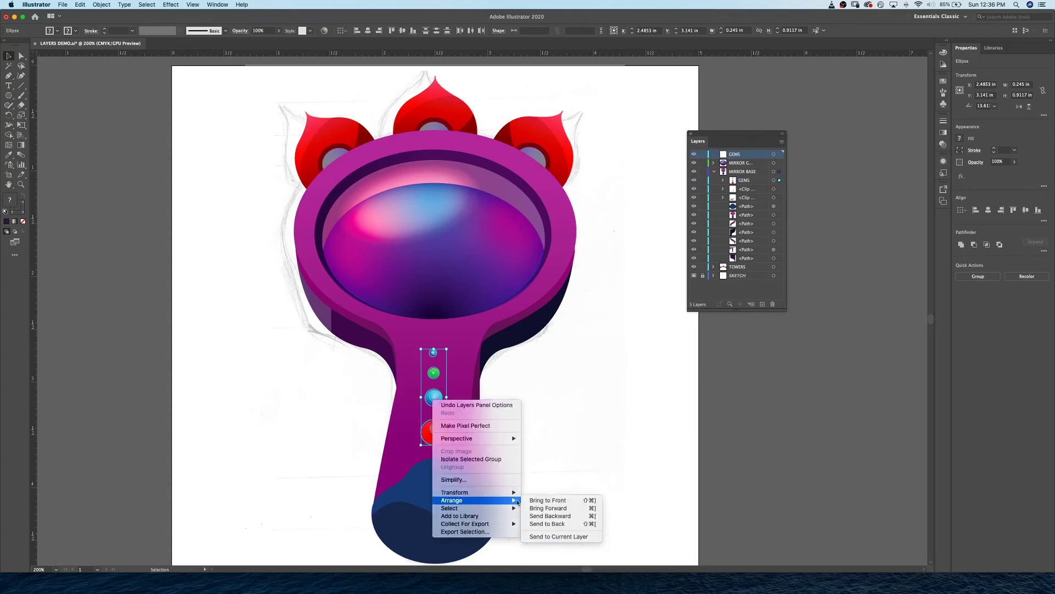
click(581, 536)
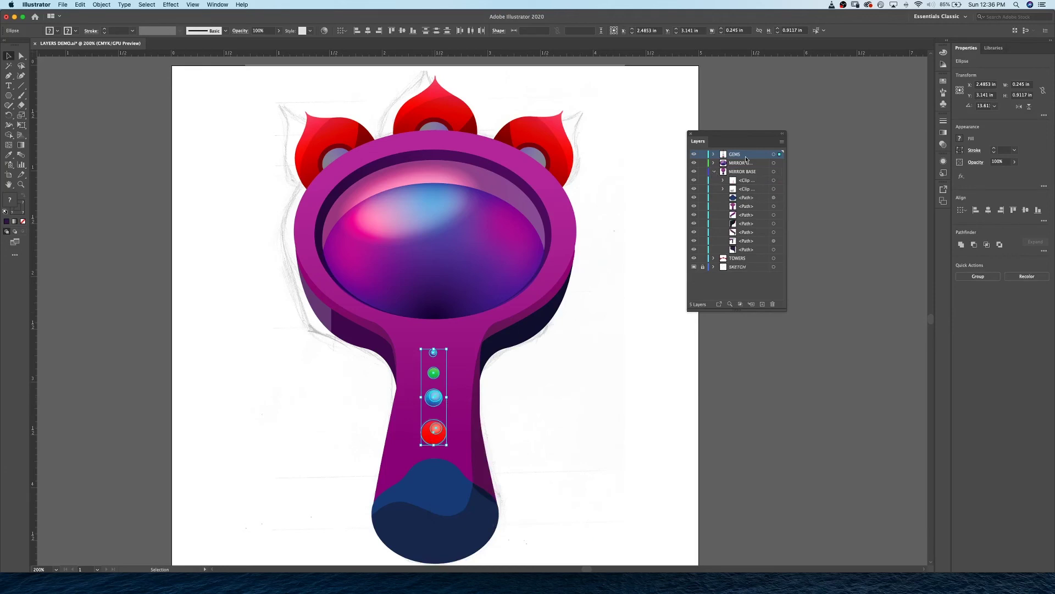
Place the GEMS layer directly above MIRROR BASE and merge the two layers into MIRROR BASE
drag(743, 157, 745, 167)
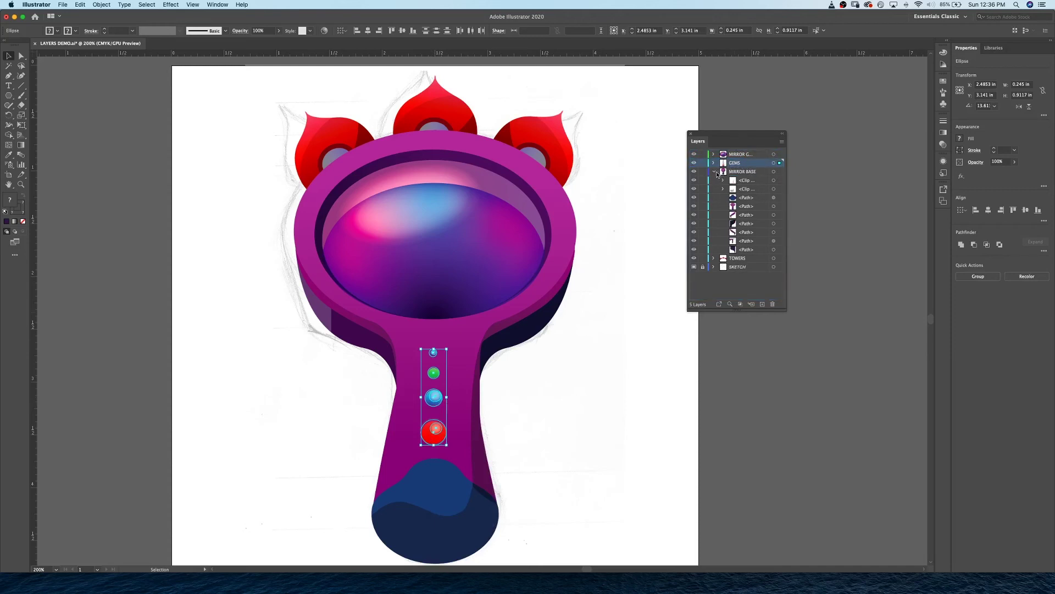
click(714, 171)
super+click(743, 173)
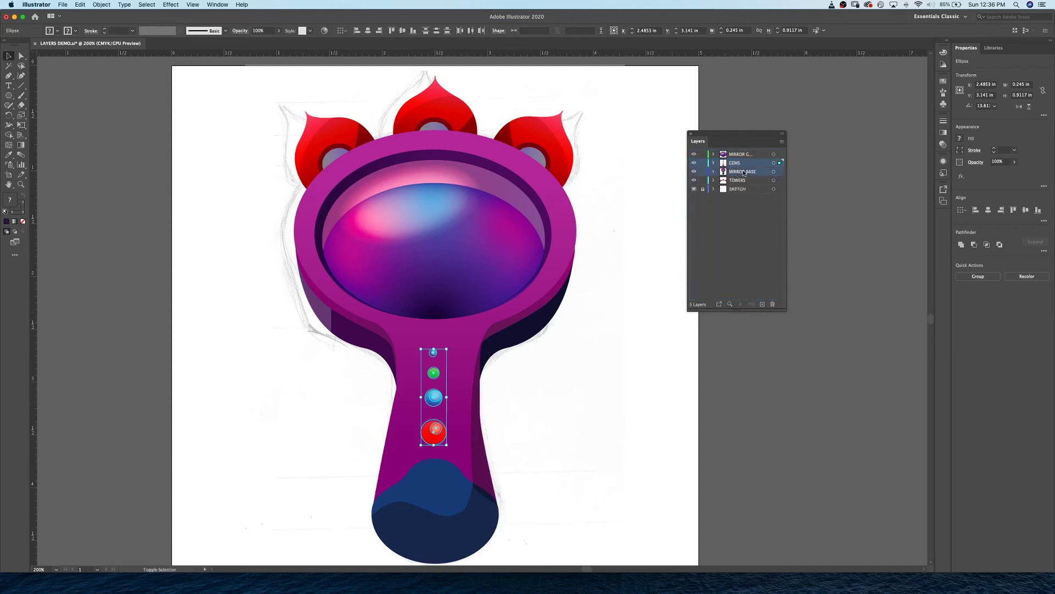
click(782, 142)
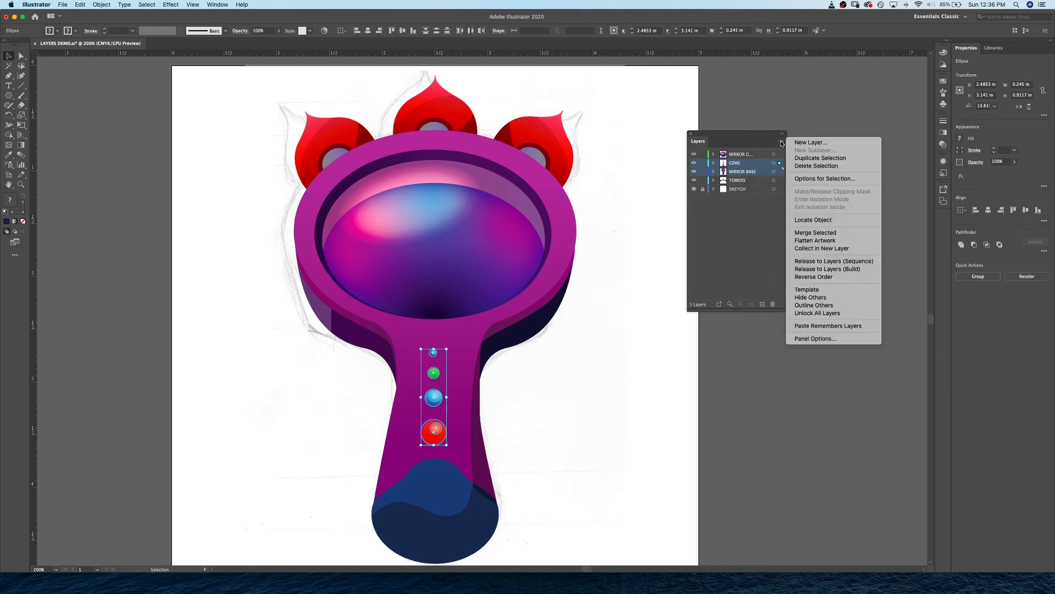
click(847, 237)
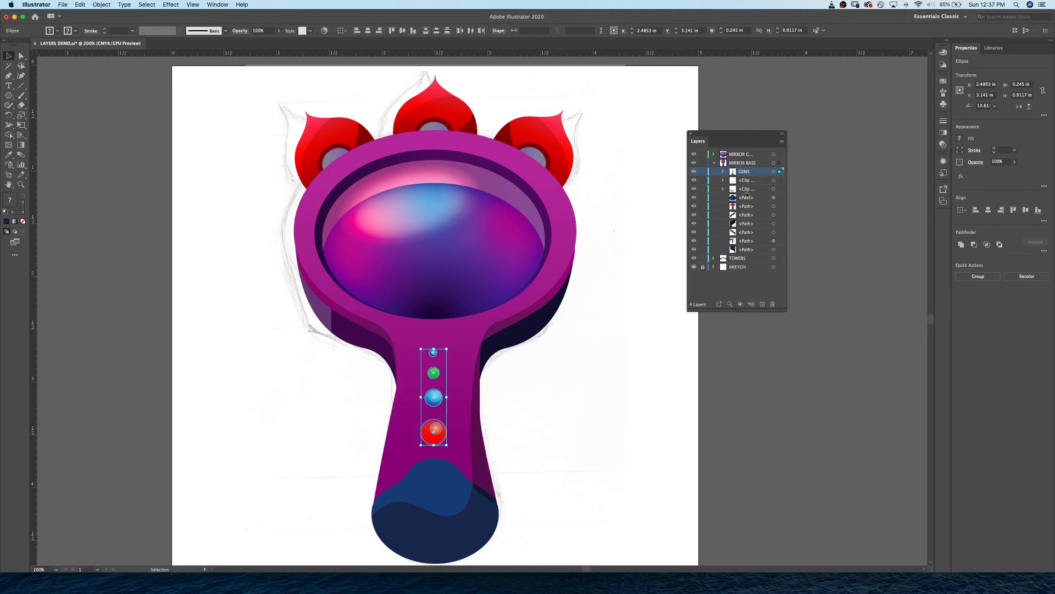
Select the topmost mirror layer together with MIRROR BASE and merge them with Merge Selected
click(738, 155)
shift+click(741, 163)
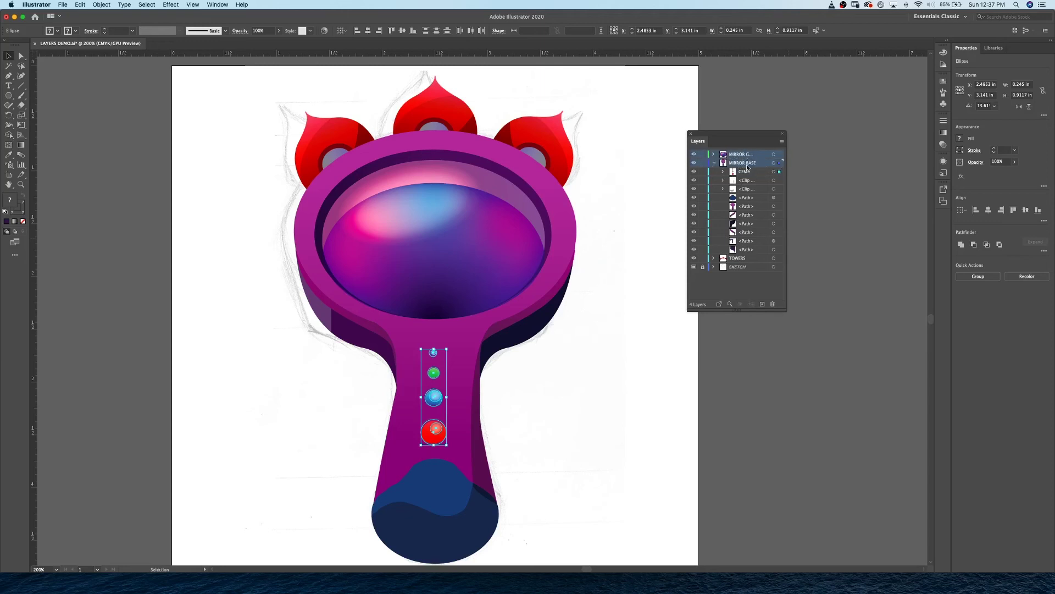
click(713, 155)
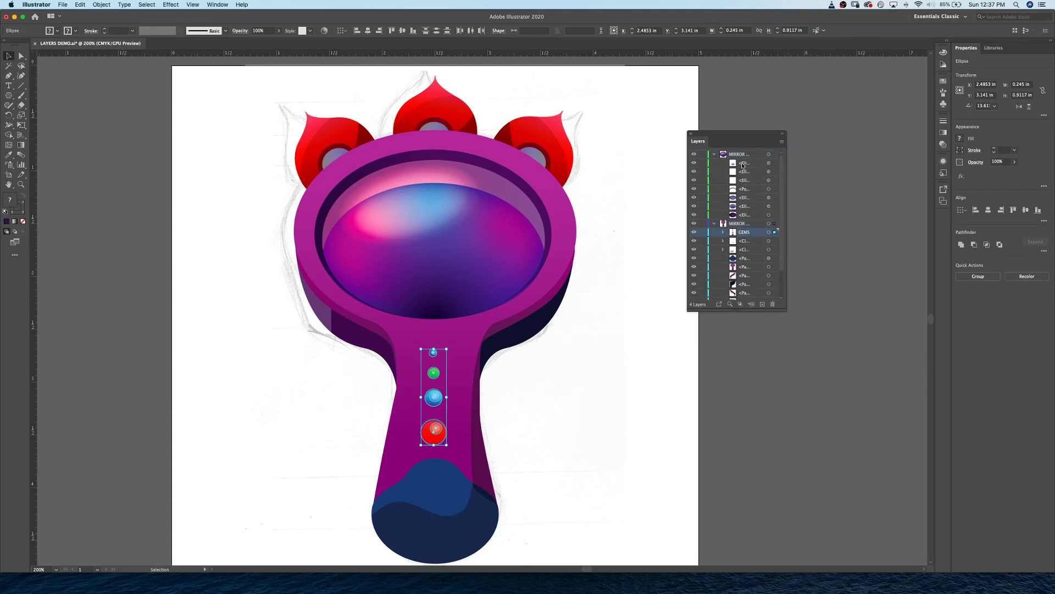
click(714, 155)
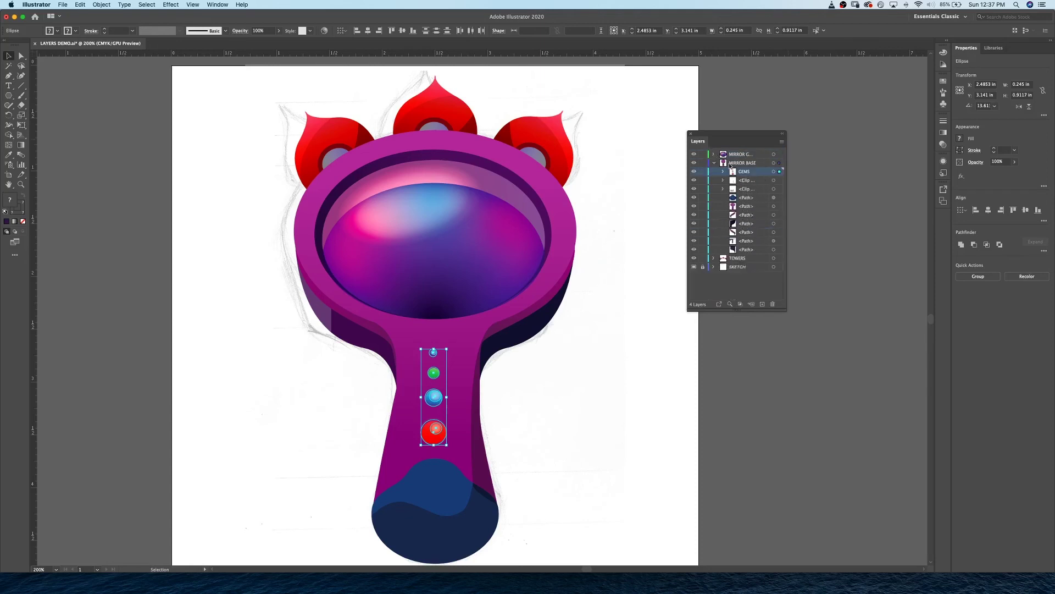
shift+click(737, 156)
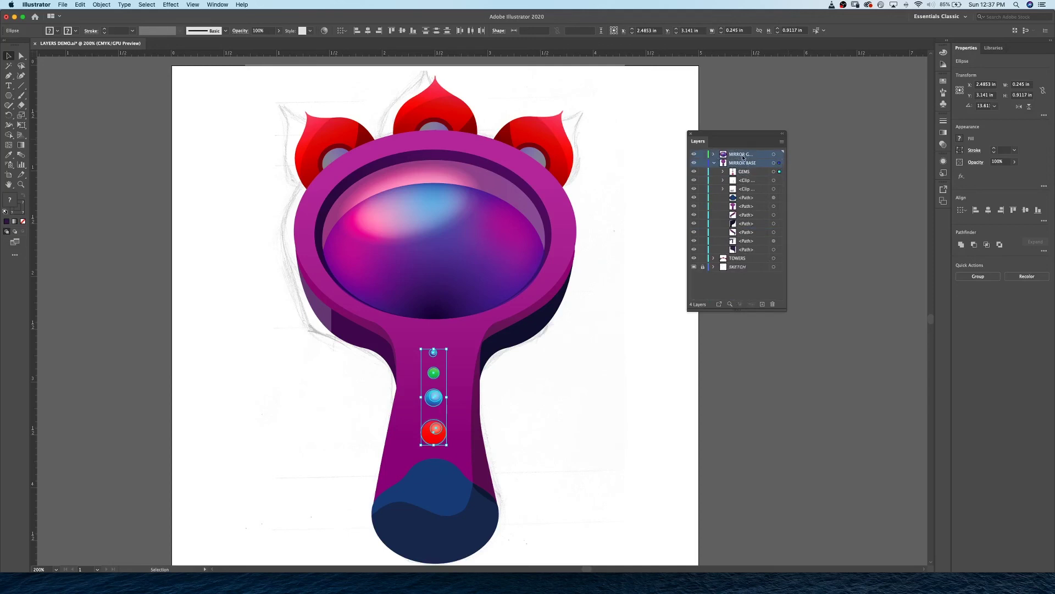
click(782, 142)
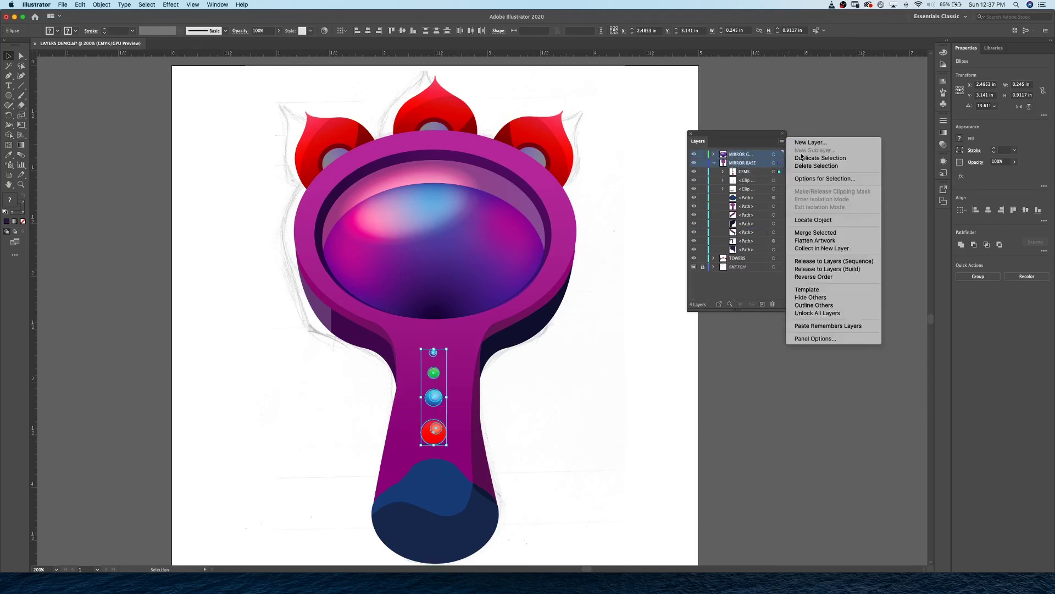
click(835, 233)
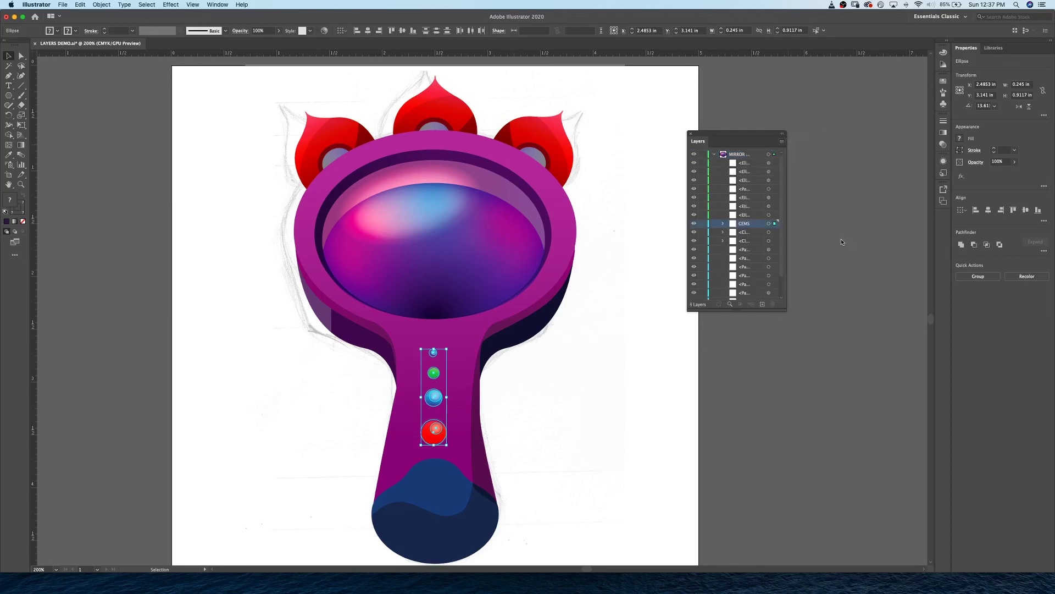
Inspect the merged mirror layer's contents, highlighting the range of items below the GEMS sublayer down to the last path
click(714, 155)
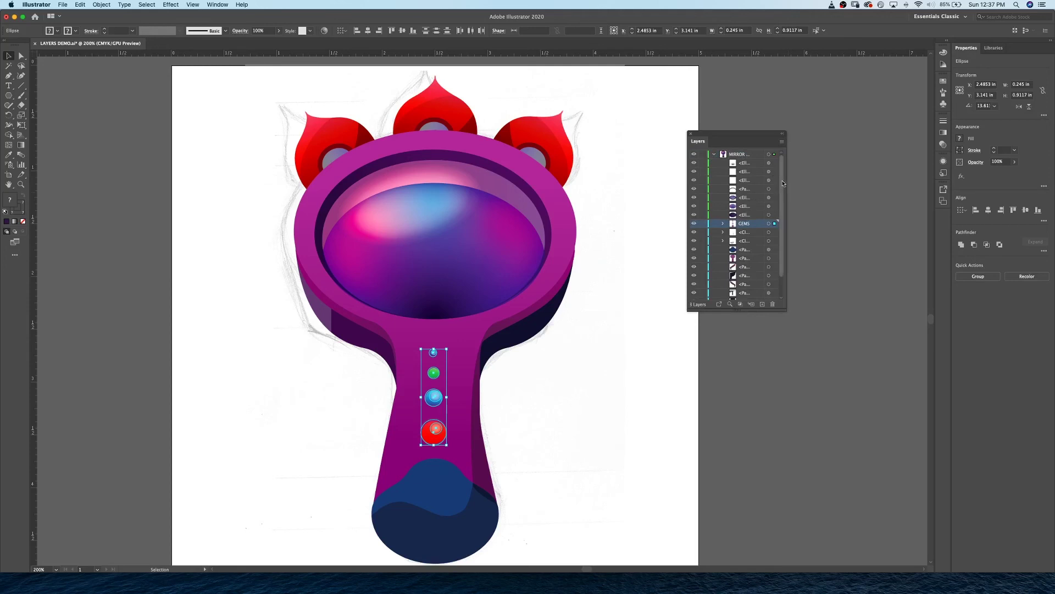
click(748, 216)
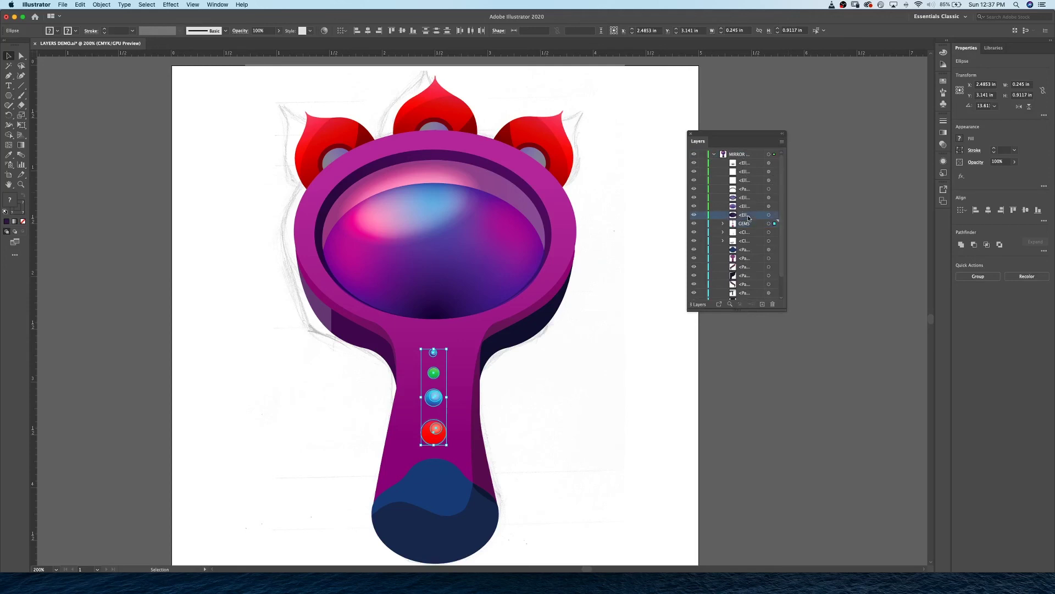
click(758, 226)
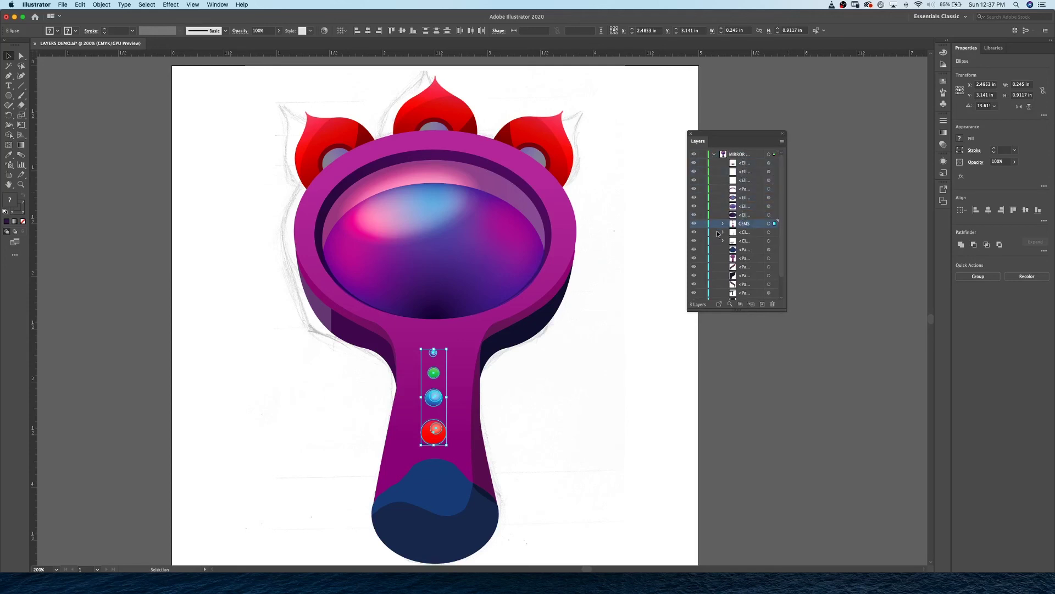
scroll(779, 213, down, 3)
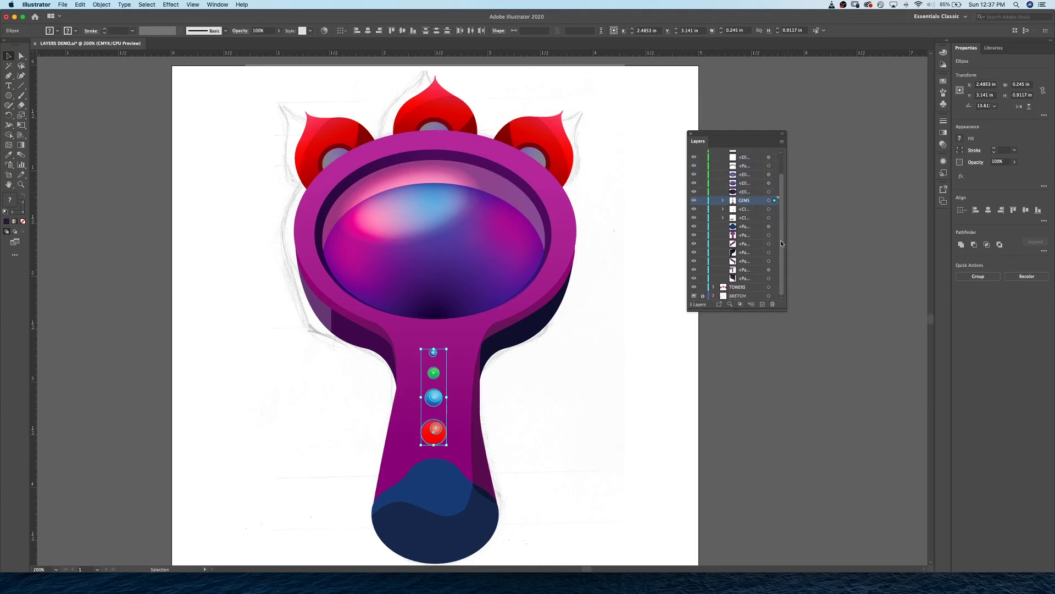
click(749, 211)
shift+click(734, 278)
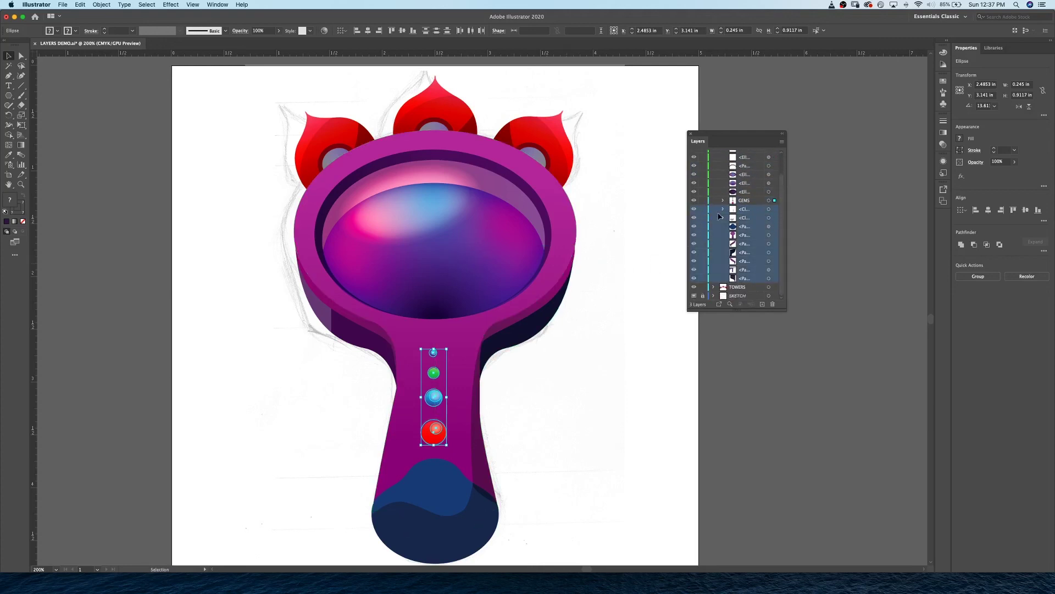
click(752, 212)
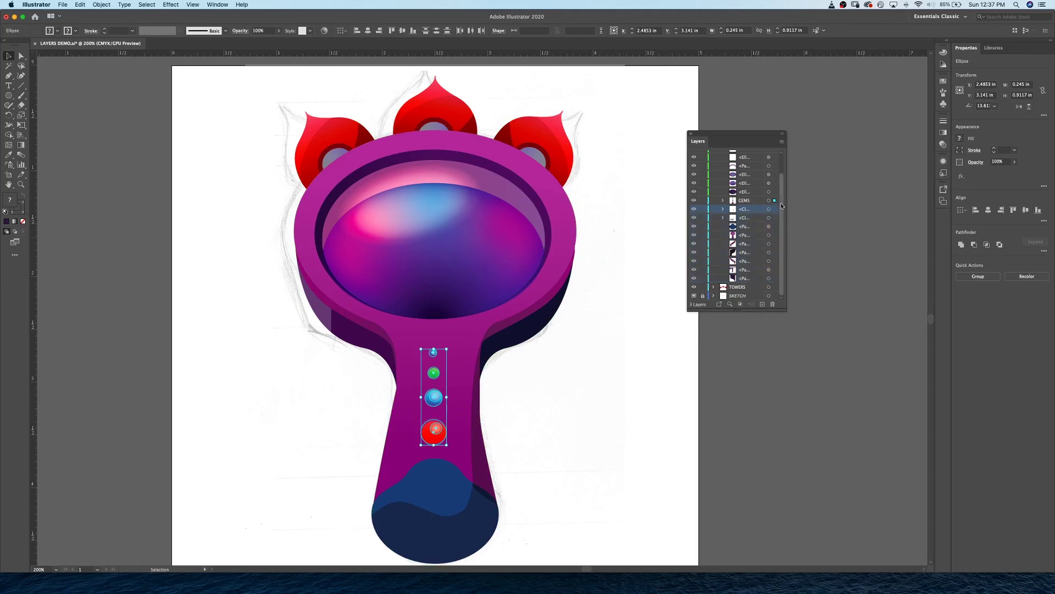
Highlight all the items above the GEMS sublayer in the merged layer and compare them with the items below it
scroll(781, 202, up, 2)
click(756, 216)
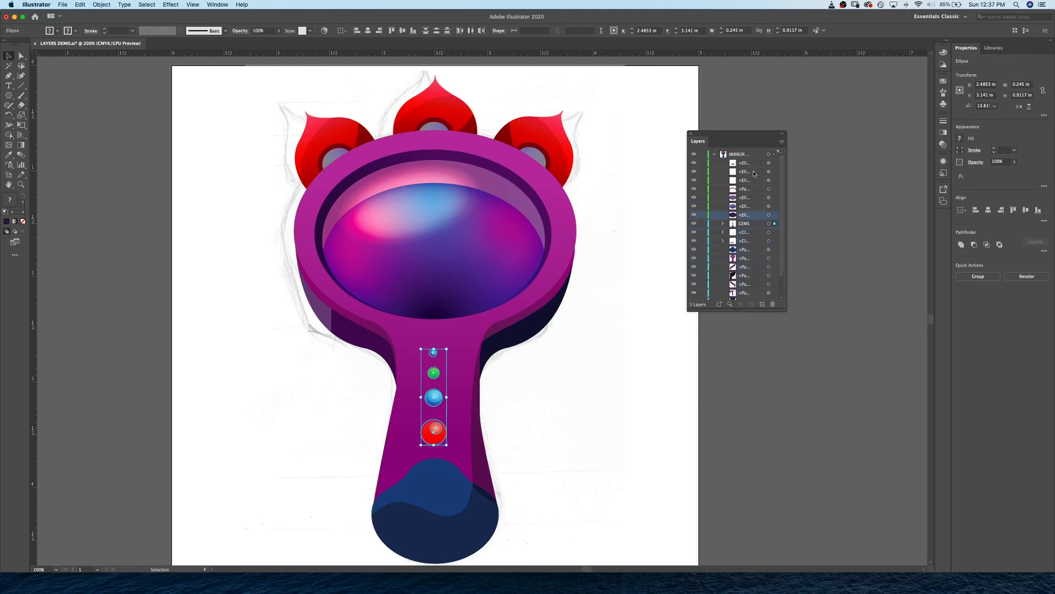
shift+click(752, 164)
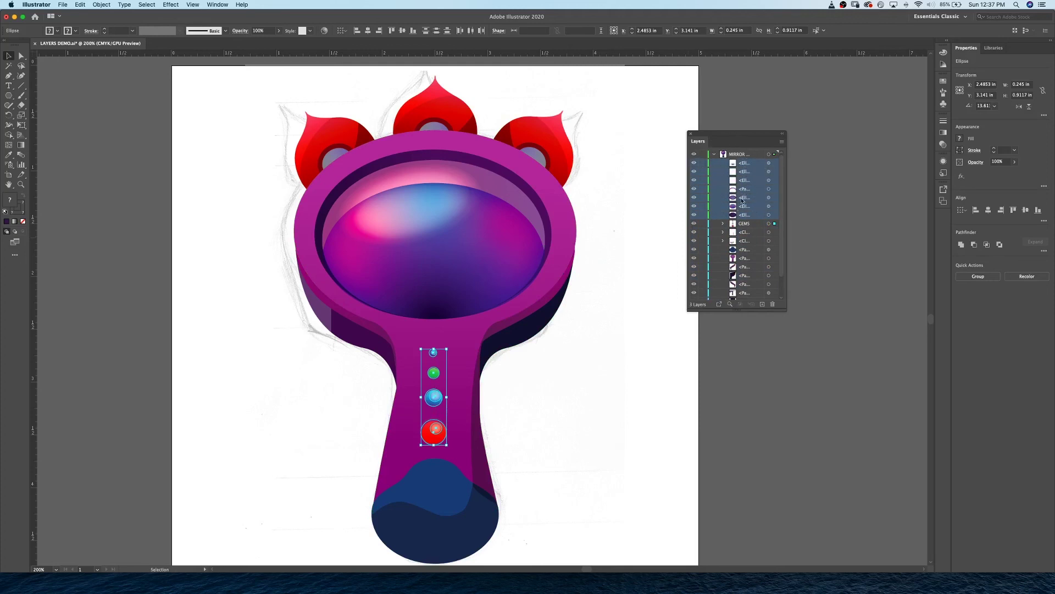
scroll(726, 214, down, 3)
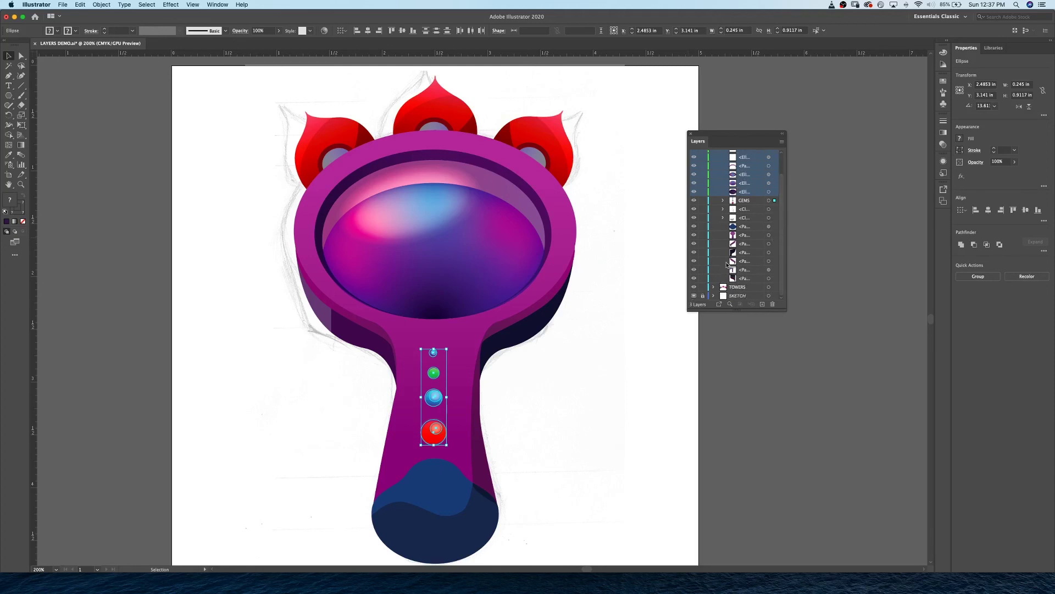
Undo the merges of the two mirror layers and GEMS, restoring them as separate layers
scroll(778, 211, up, 2)
drag(778, 209, 780, 197)
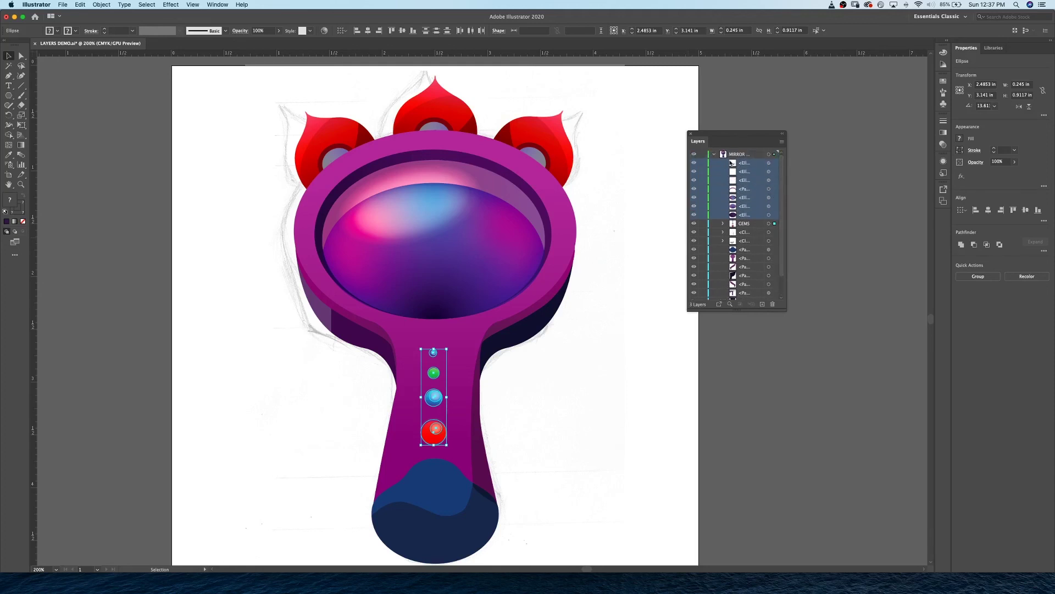
key(super+z)
key(v)
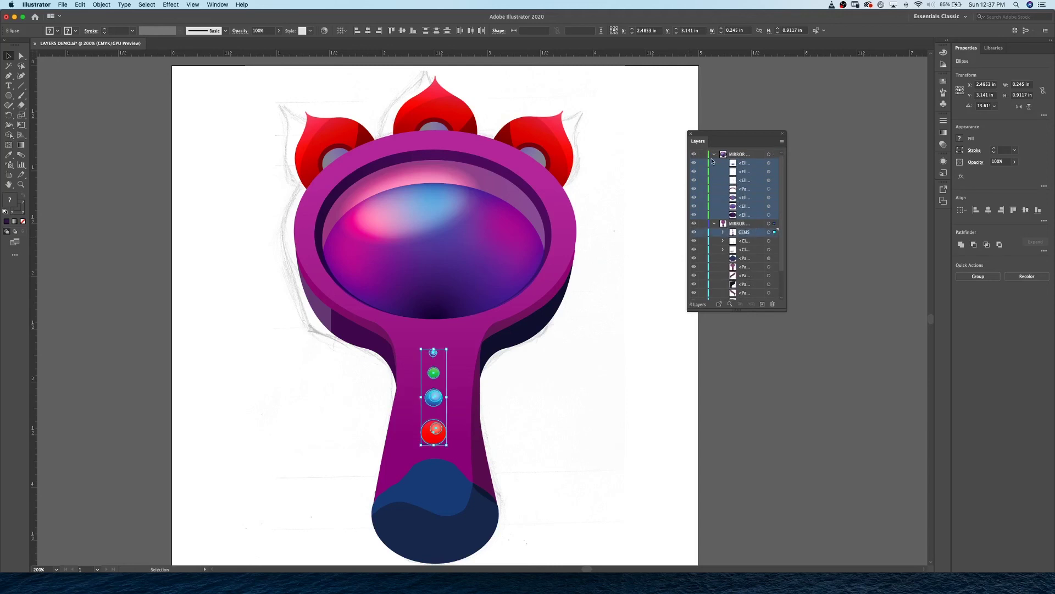
key(super+z)
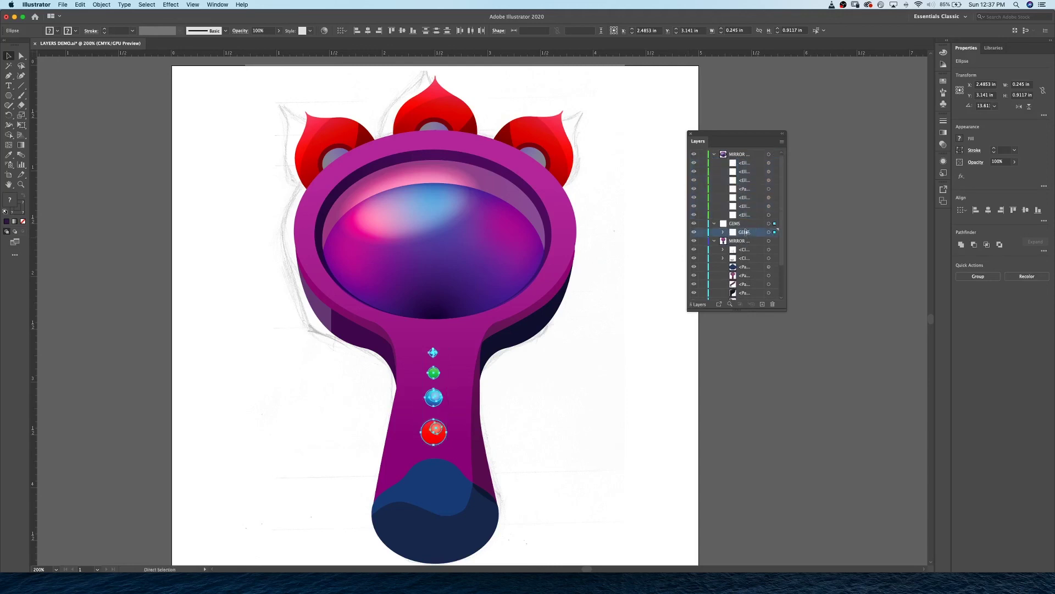
Collapse the expanded GEMS and mirror layers and move GEMS to the top of the layer stack
click(715, 223)
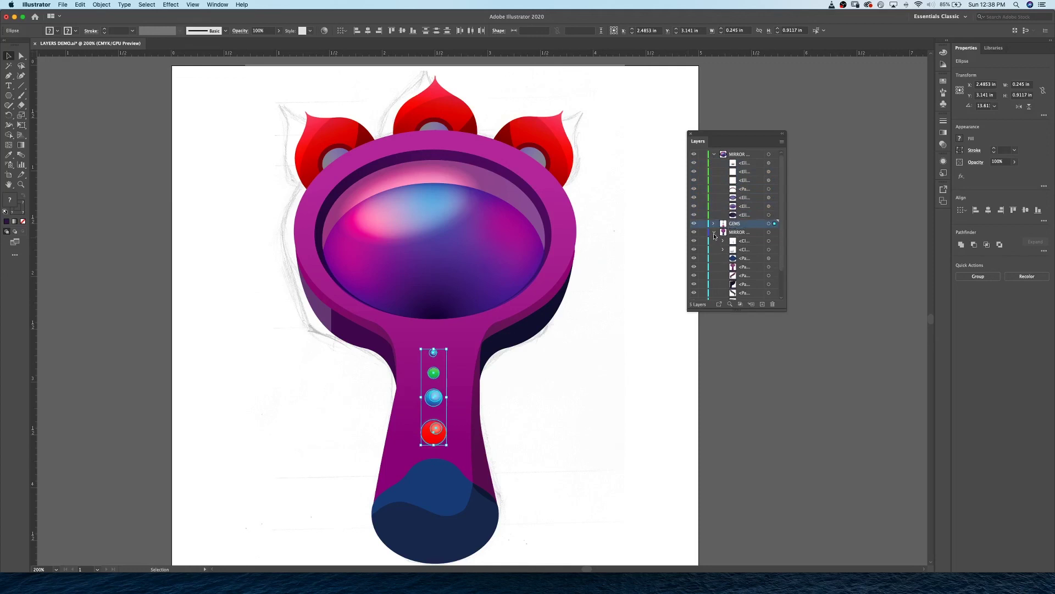
click(713, 232)
click(713, 154)
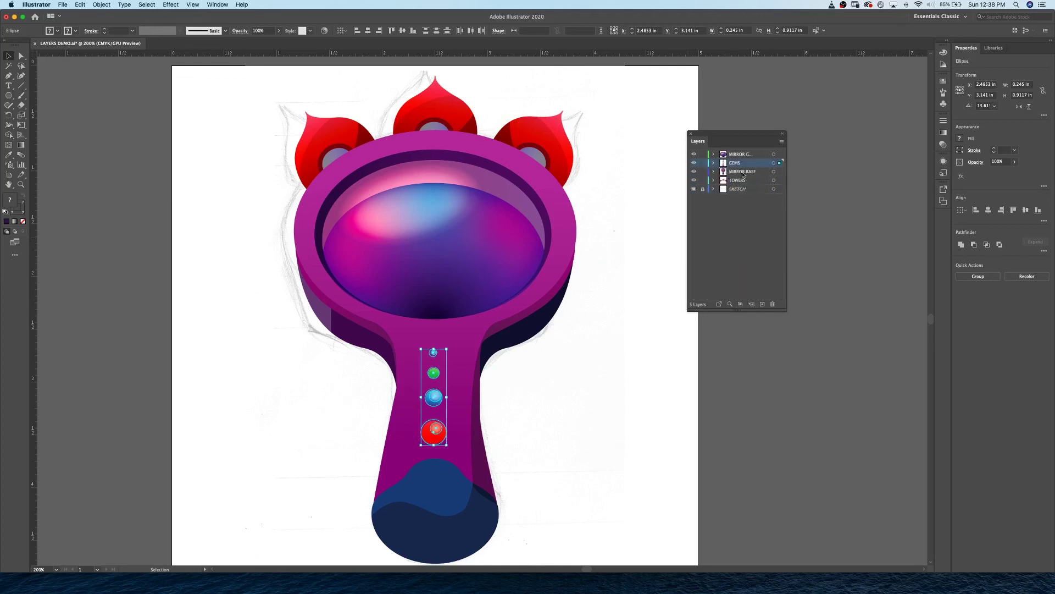
drag(738, 163, 737, 151)
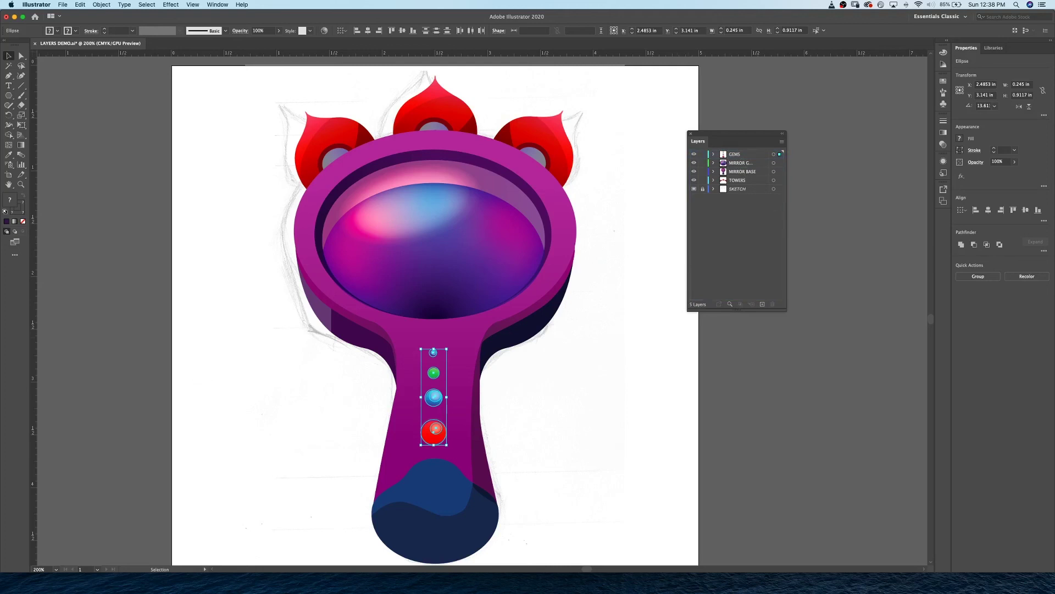
Hide and reopen the Layers panel and reposition it farther away from the artboard
key(F7)
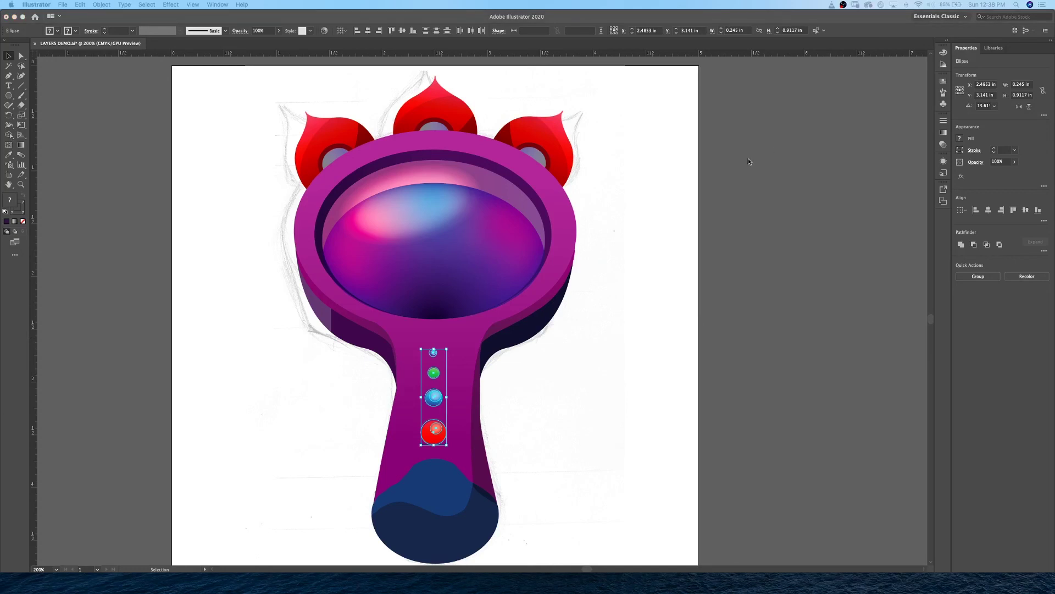
key(F7)
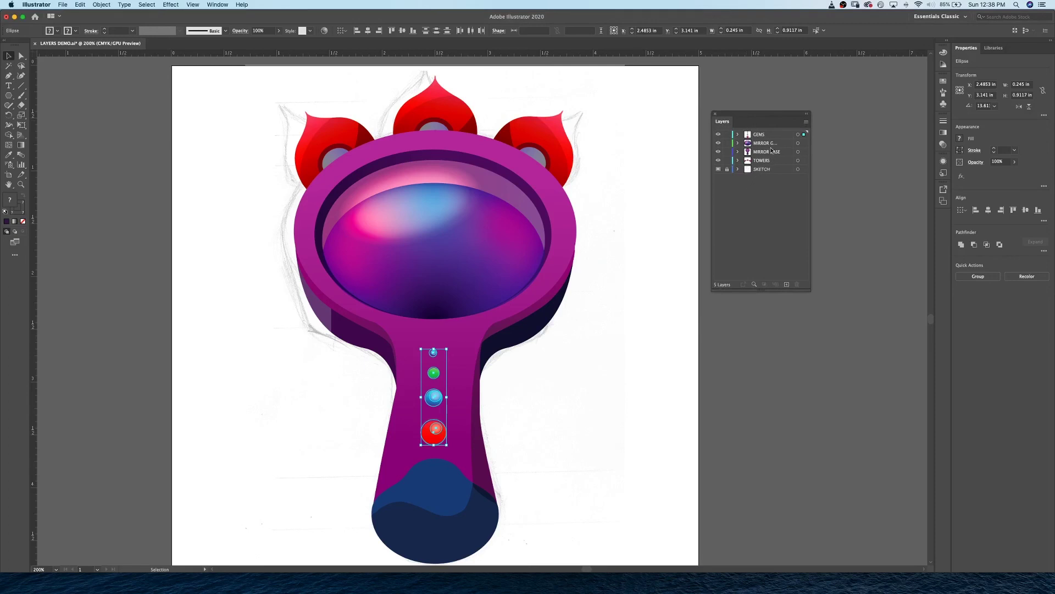
drag(762, 115, 844, 114)
Create a new topmost layer named NOTES and lock the four layers from GEMS through TOWERS
click(868, 283)
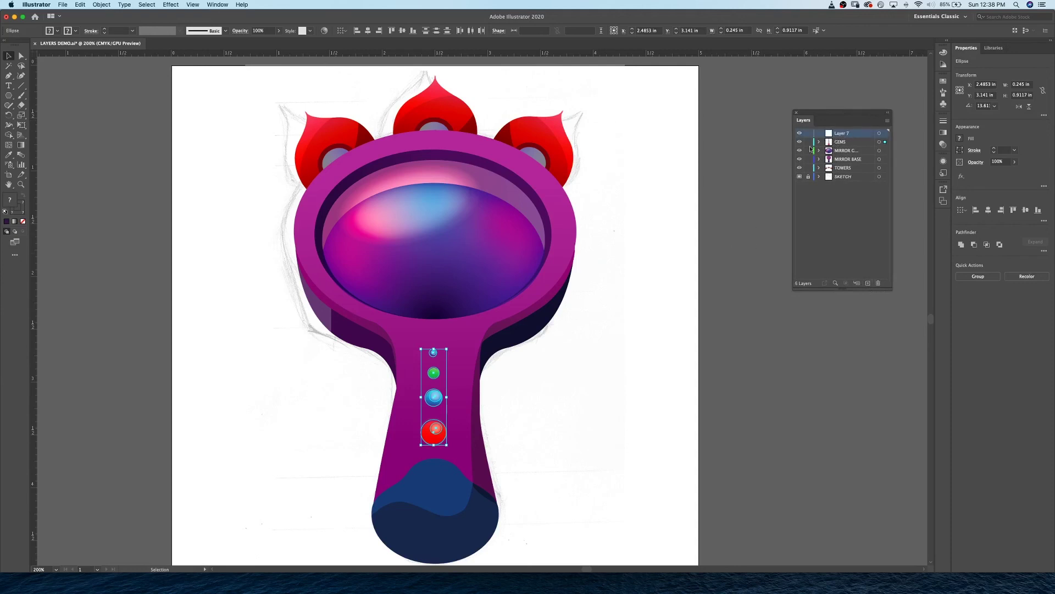
double_click(841, 134)
text(NOTES)
key(Return)
drag(808, 142, 808, 168)
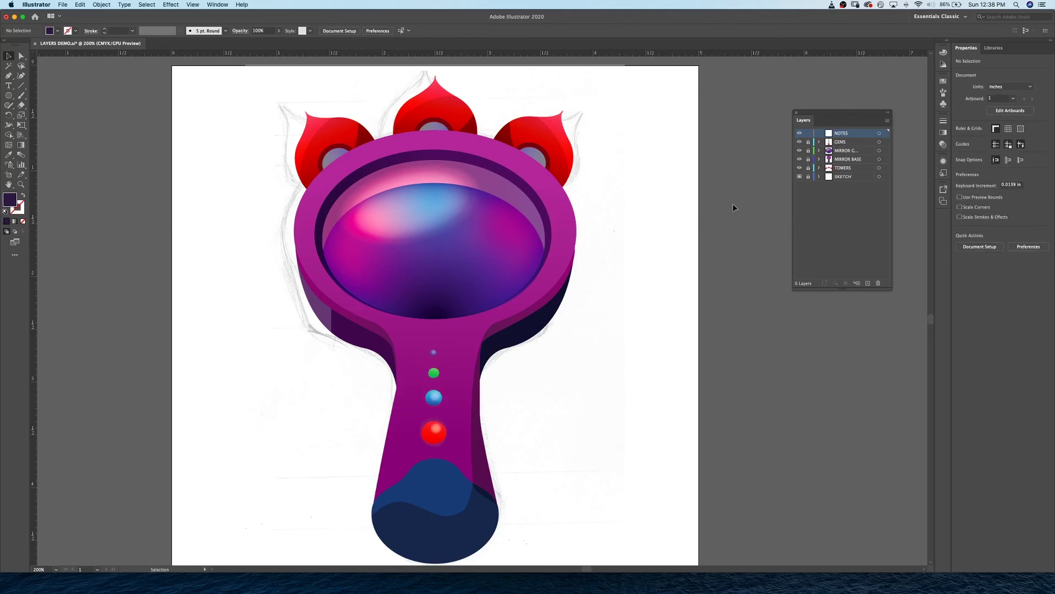
Add the text "This looks cool" on the NOTES layer, beside the mirror handle
key(super+minus)
key(t)
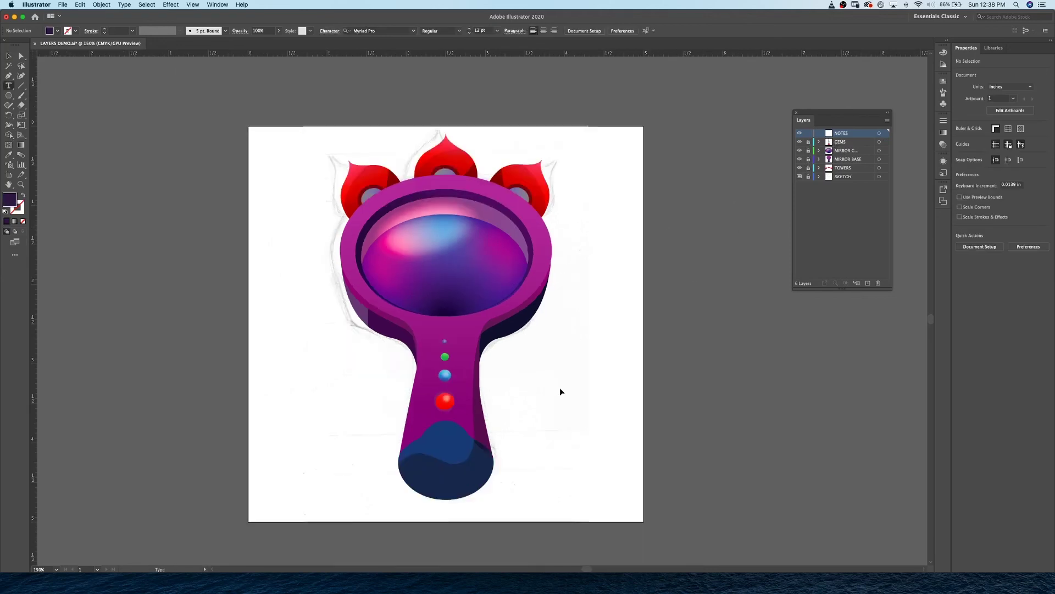
click(536, 382)
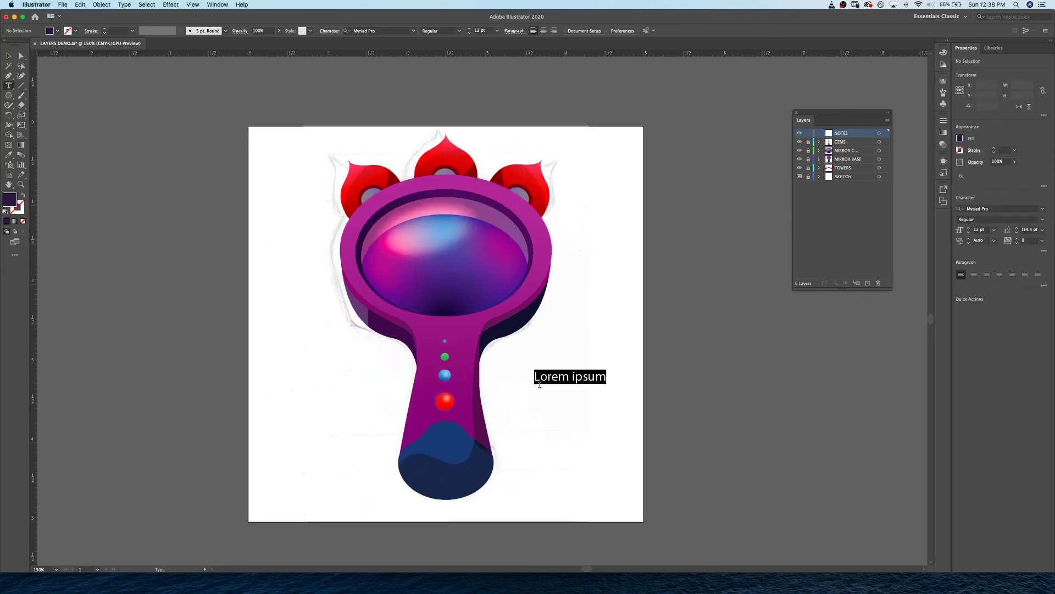
text(This )
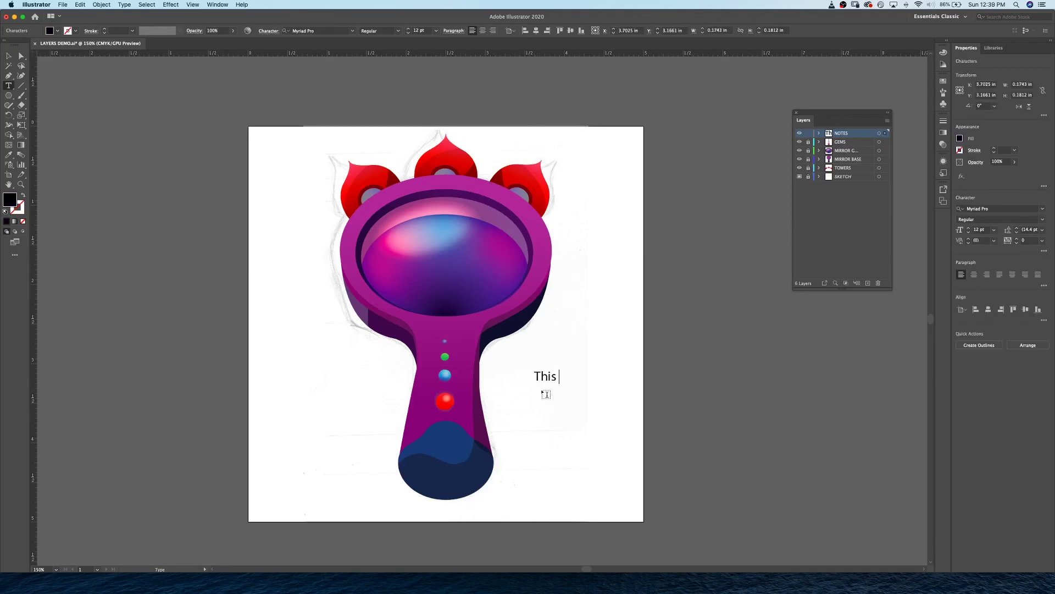
text(looks cool)
key(BackSpace)
text(ol)
key(Escape)
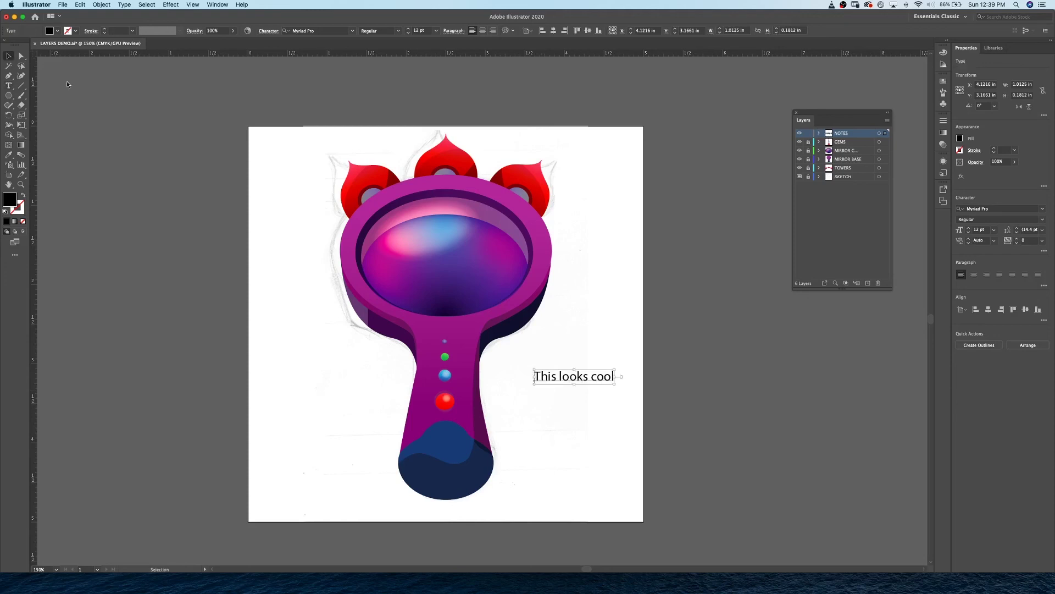
Nudge the text note up and left, closer to the handle, to about X 3.57 in, Y 3.03 in
key(shift+Up)
key(shift+Left)
key(shift+Left)
key(shift+Left)
key(shift+Left)
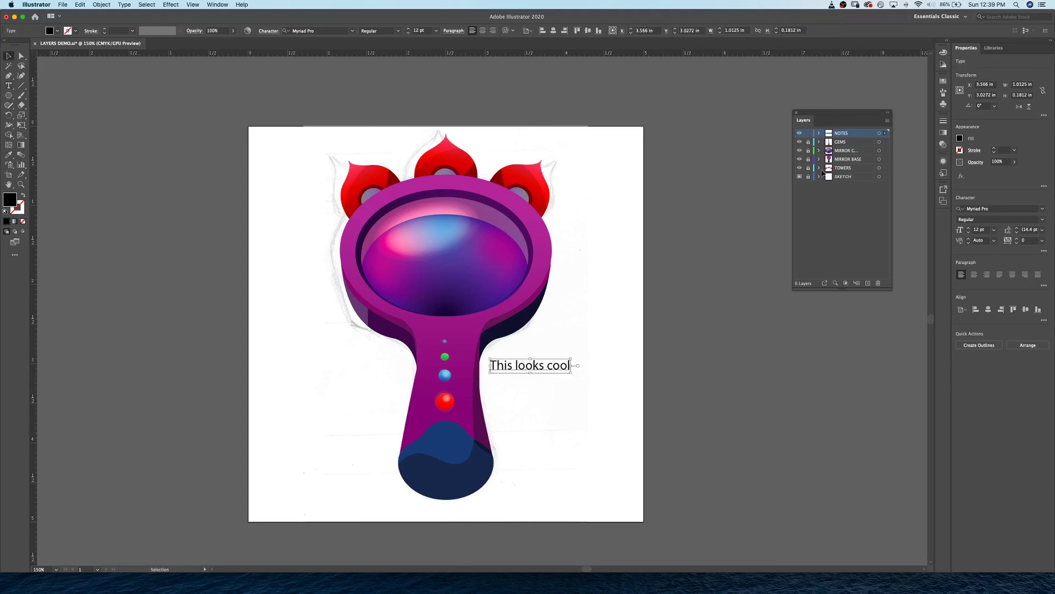
Deselect the text note and switch the NOTES layer's visibility off and on again
click(833, 212)
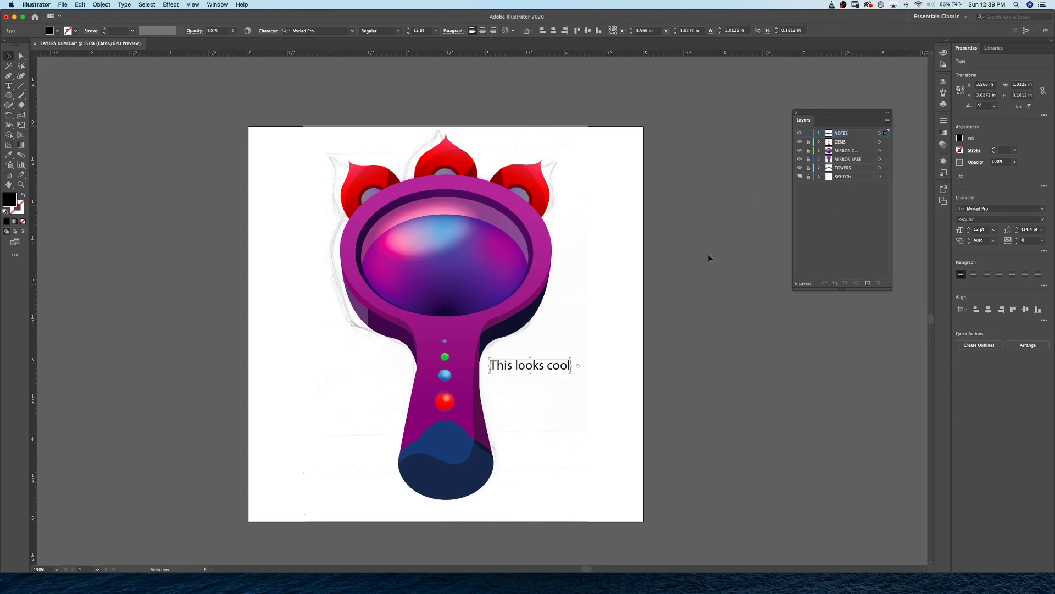
click(601, 316)
key(super+equal)
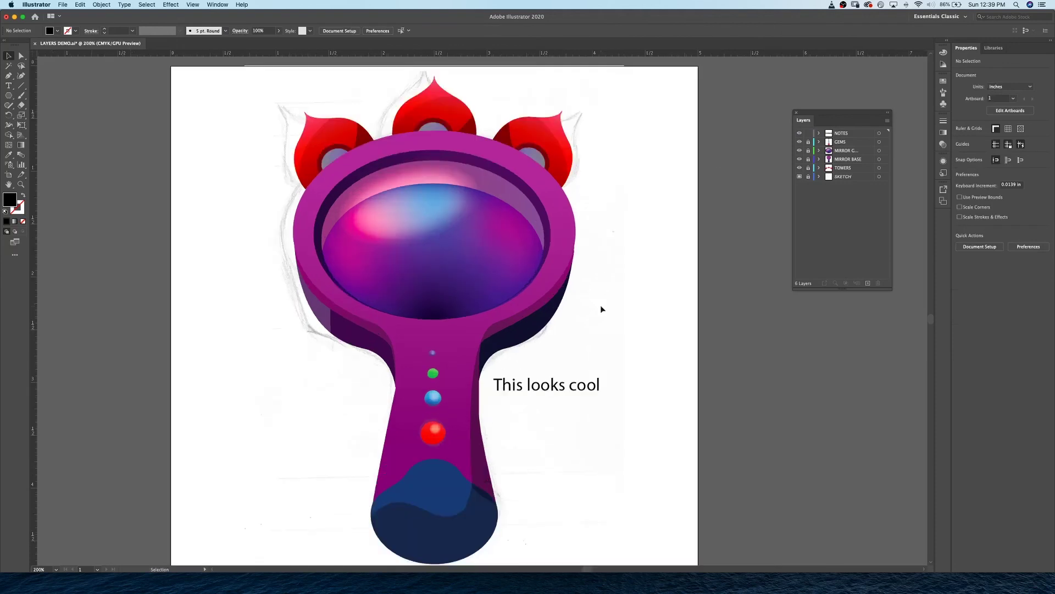
click(801, 134)
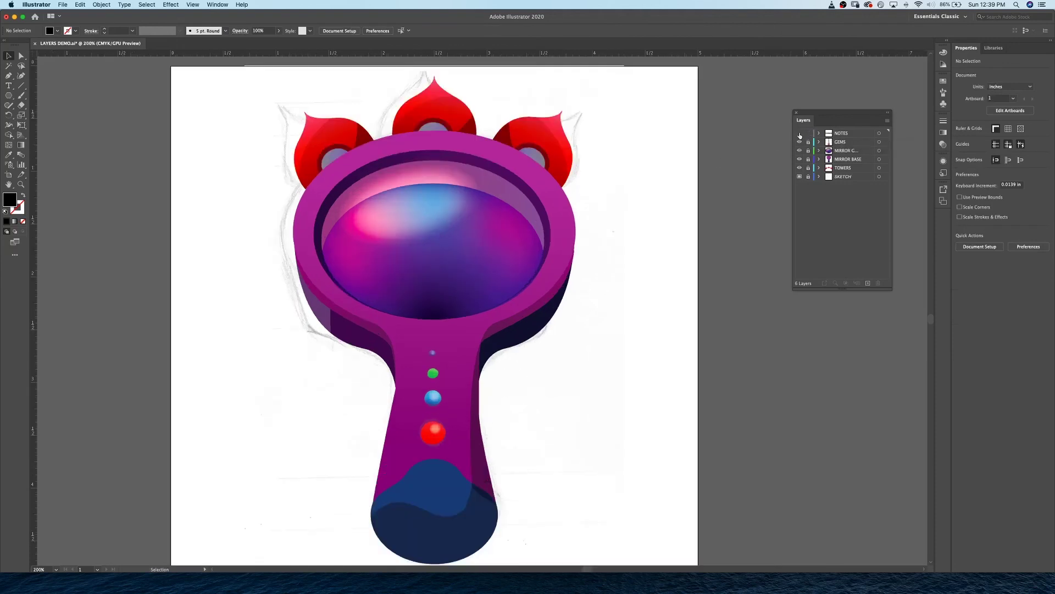
click(800, 133)
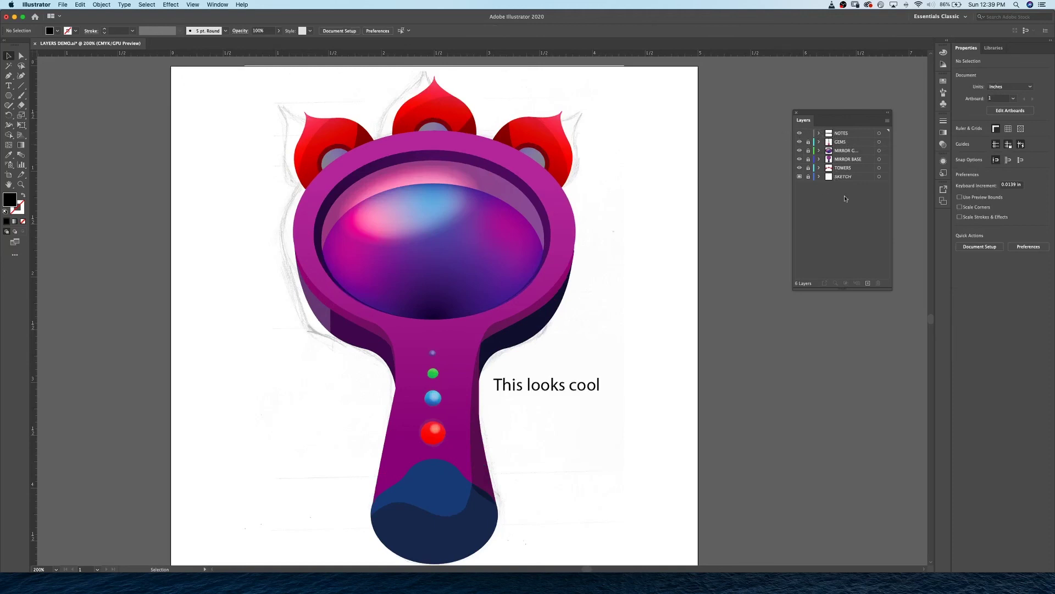
Delete the "This looks cool" text from the NOTES layer
click(562, 391)
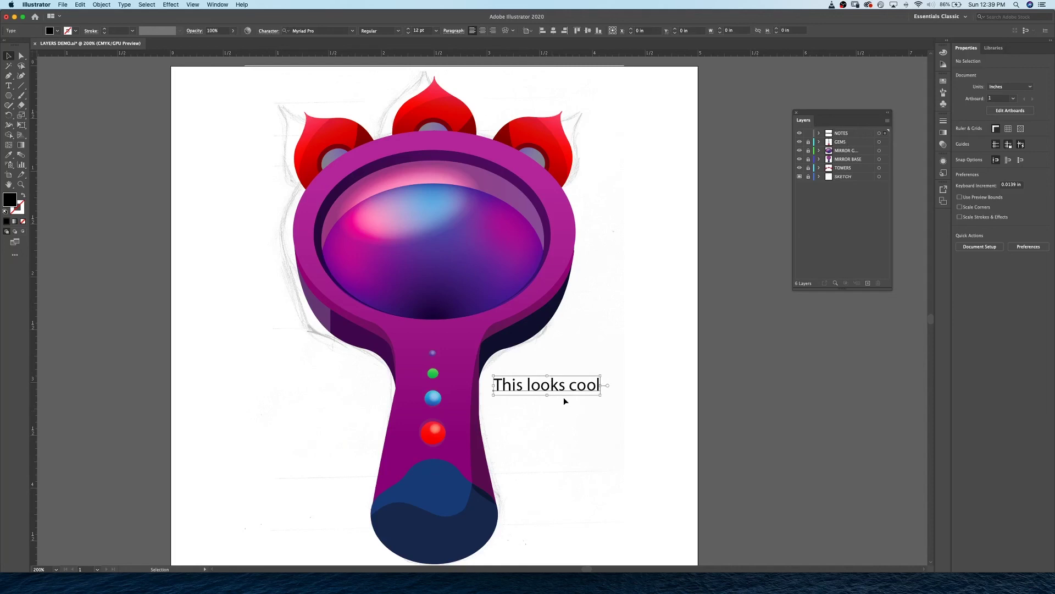
key(Delete)
key(super+minus)
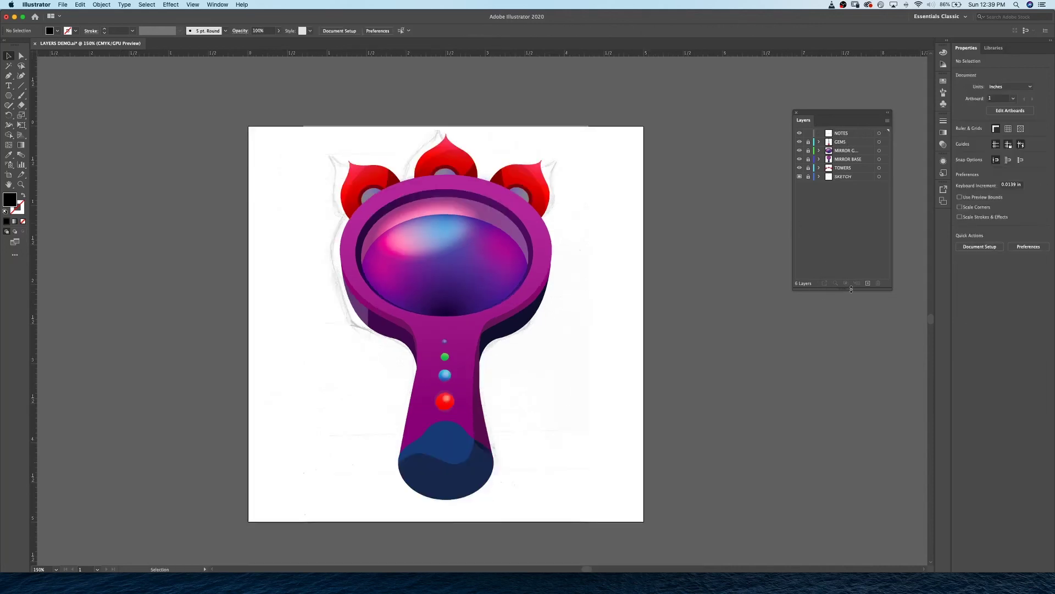
Make the Layers panel slightly taller, unlock the layers from GEMS through TOWERS, and view the panel's available layer commands
drag(849, 288, 849, 301)
drag(807, 142, 809, 169)
click(887, 120)
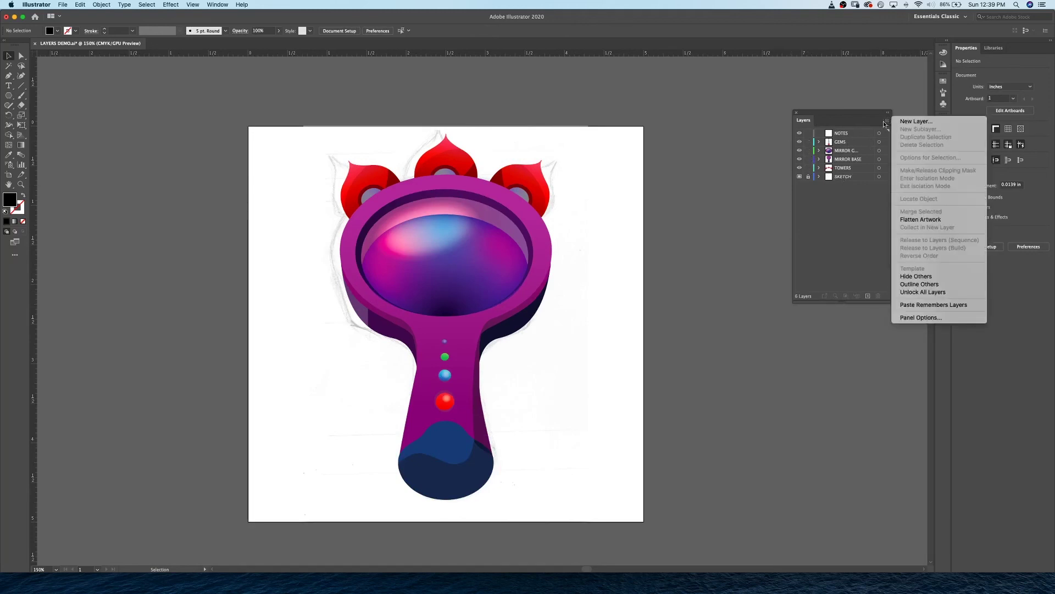
click(861, 121)
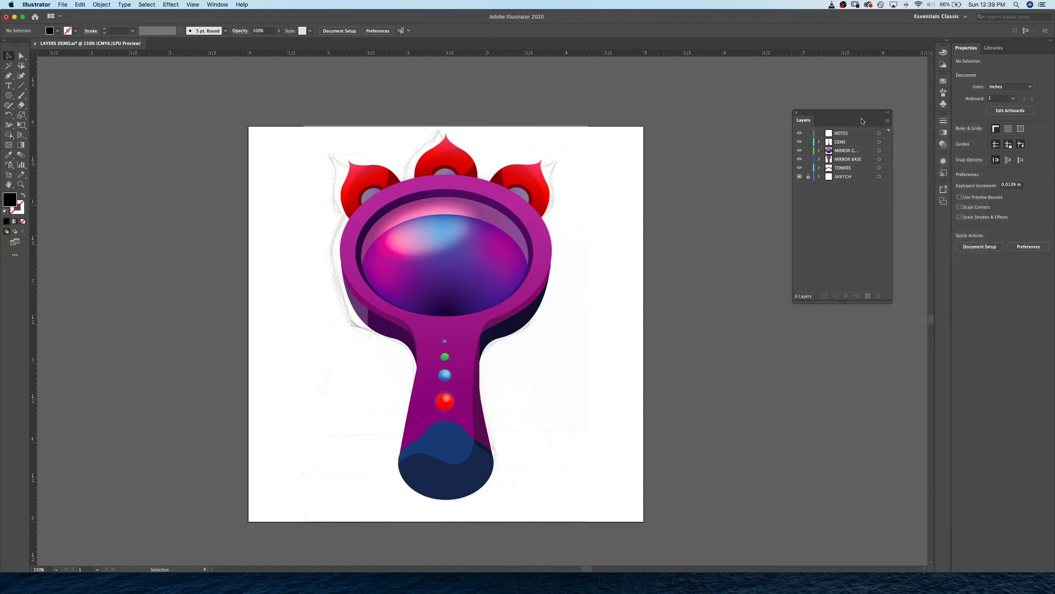